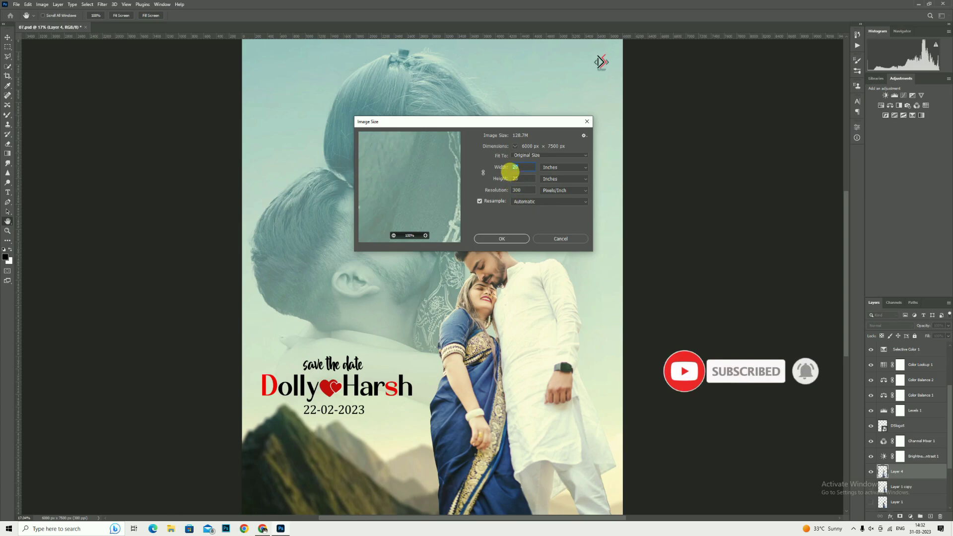
Step: Check the finished 07.psd poster's width and height in inches, then look through its layer stack
double_click(516, 167)
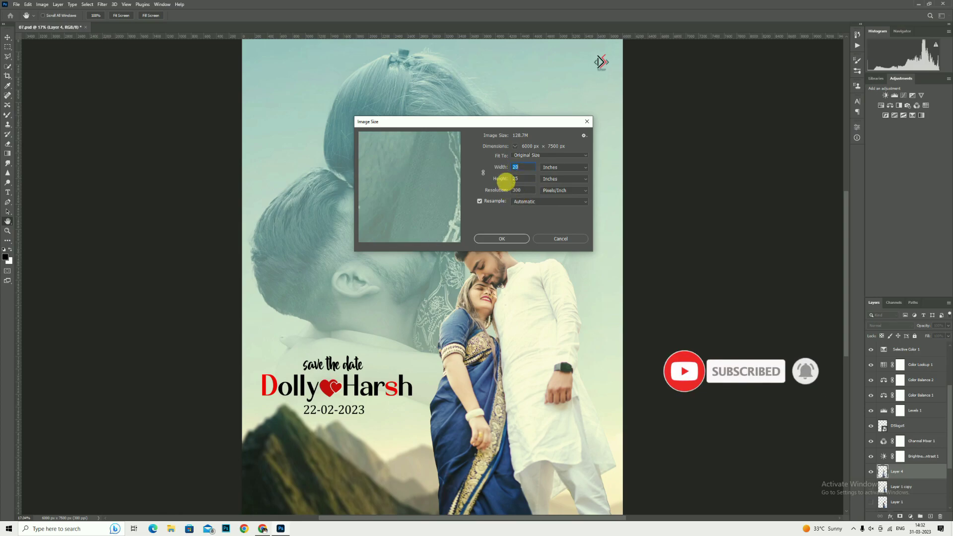
click(551, 238)
key(z)
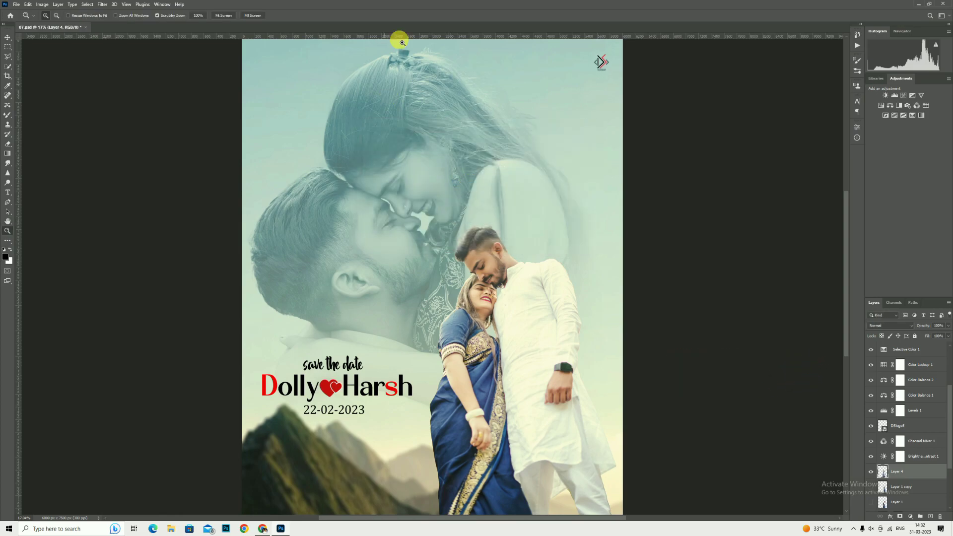
scroll(461, 228, down, 1)
right_click(472, 222)
click(484, 226)
scroll(486, 235, down, 1)
right_click(497, 232)
click(507, 236)
scroll(919, 398, down, 3)
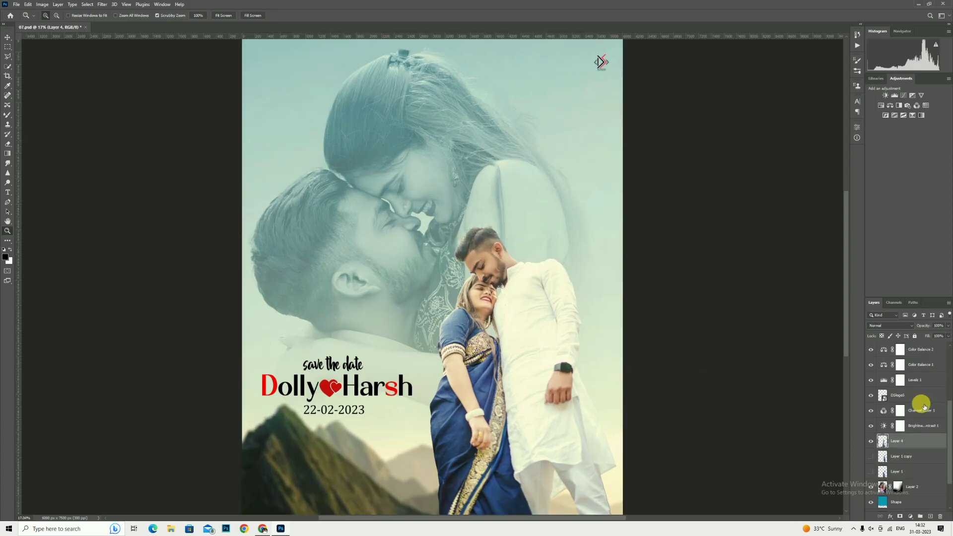
Step: Create a new RGB document 20 by 25 inches at 300 pixels per inch with a white background
click(18, 4)
click(24, 11)
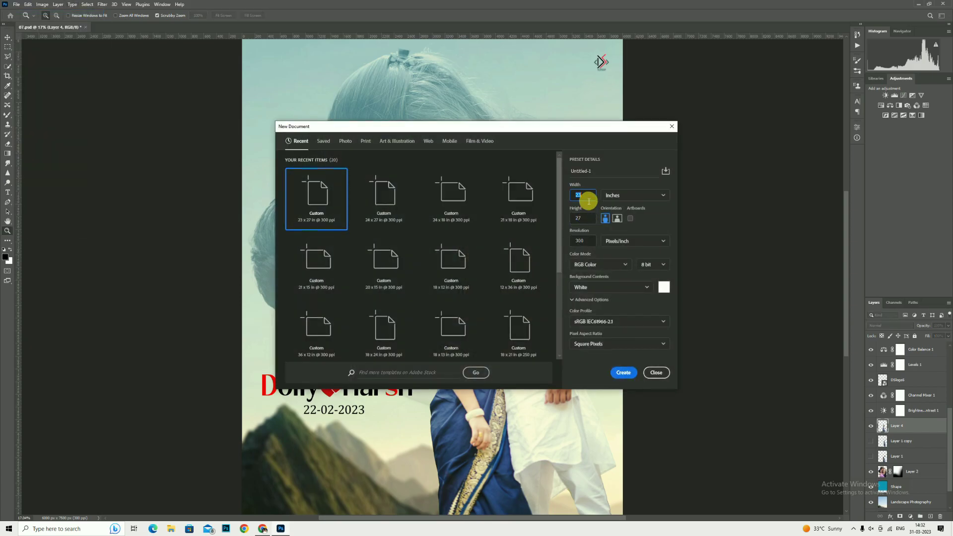
click(585, 197)
text(20)
click(588, 220)
text(25)
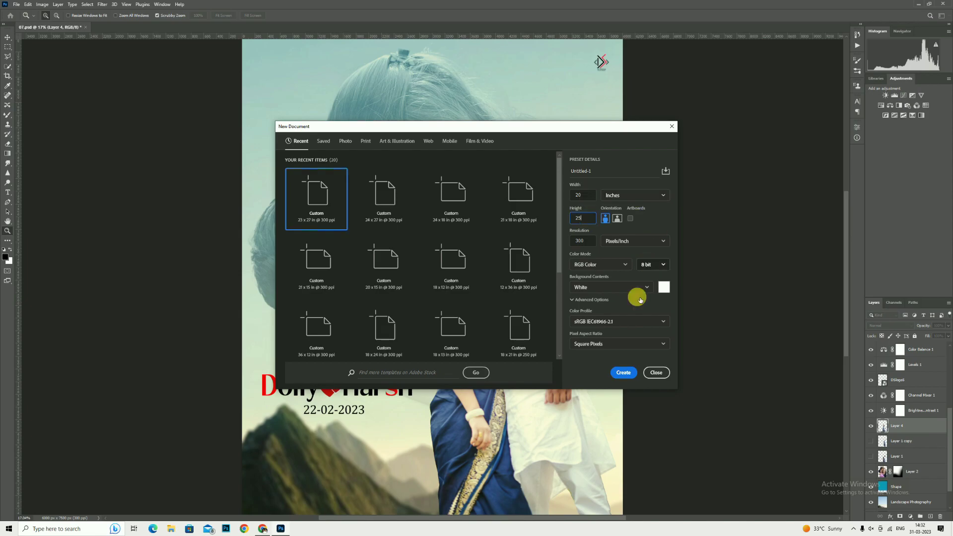
click(621, 373)
drag(419, 207, 437, 217)
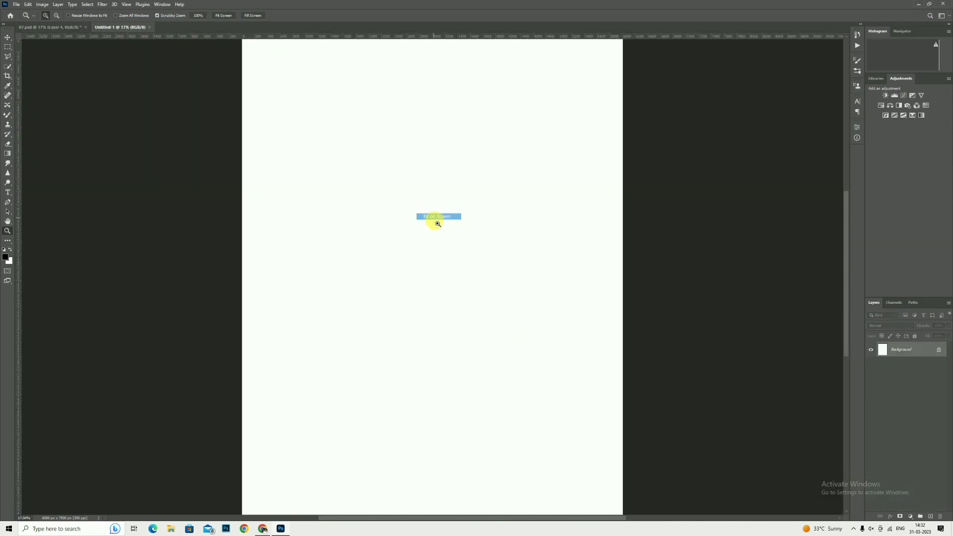
Step: Open the Landscape Photography image from the yt folder and fit it to the view
click(15, 5)
click(23, 20)
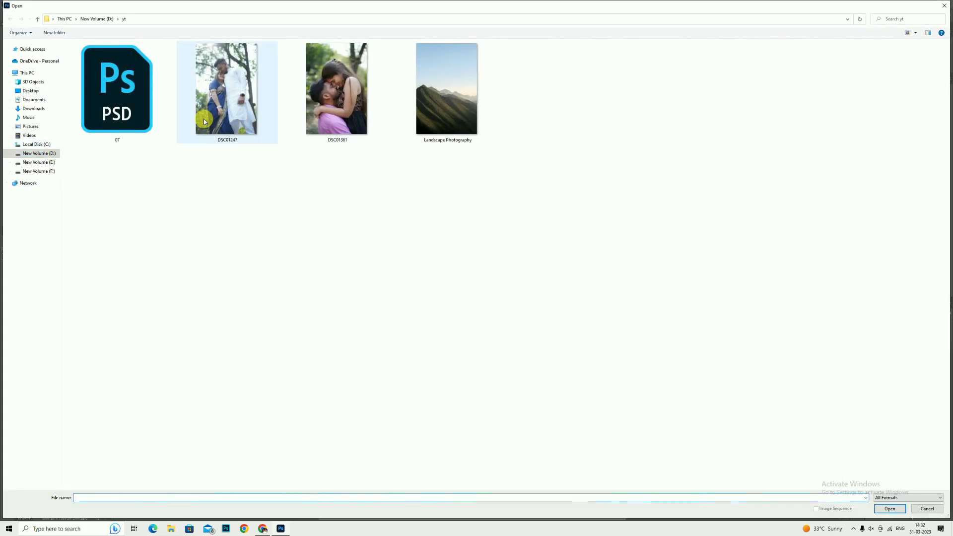
double_click(428, 123)
right_click(429, 174)
click(450, 182)
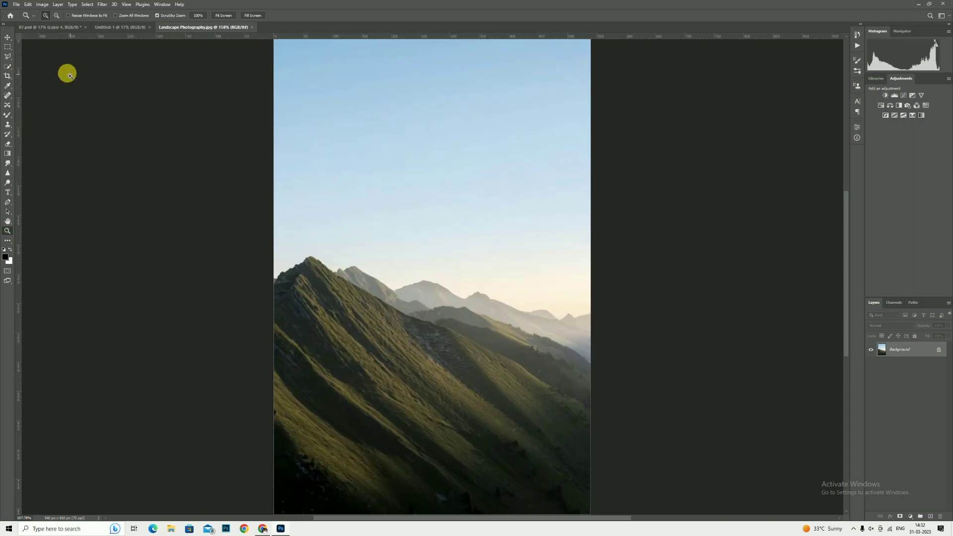
Step: Bring the landscape image into the new Untitled-1 document and scale it to fill the canvas width
click(8, 38)
drag(367, 170, 131, 30)
drag(412, 188, 456, 314)
alt+scroll(472, 239, down, 2)
drag(492, 232, 540, 303)
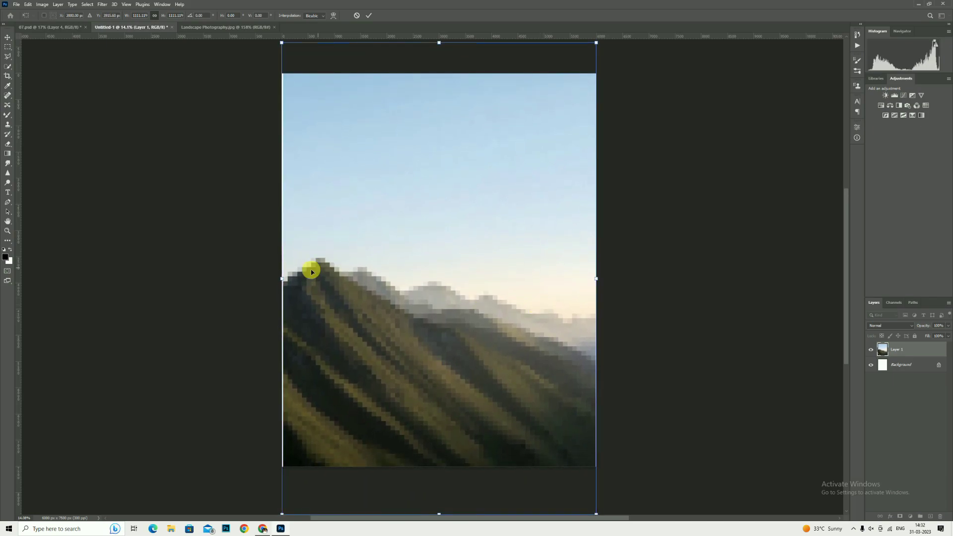
drag(287, 279, 281, 278)
click(366, 16)
drag(453, 228, 468, 214)
Step: Apply a Box Blur with a radius of 30 pixels to the landscape layer
click(102, 4)
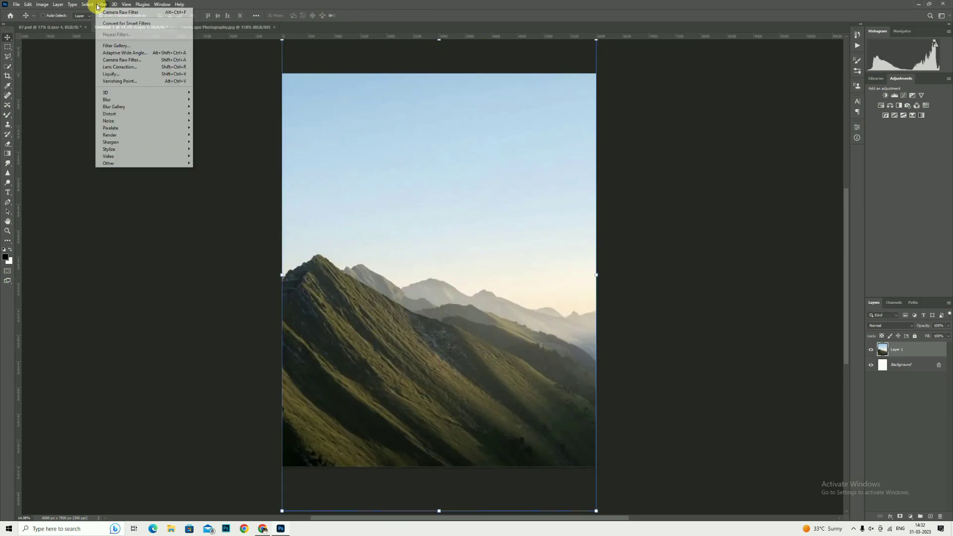
mouse_move(106, 99)
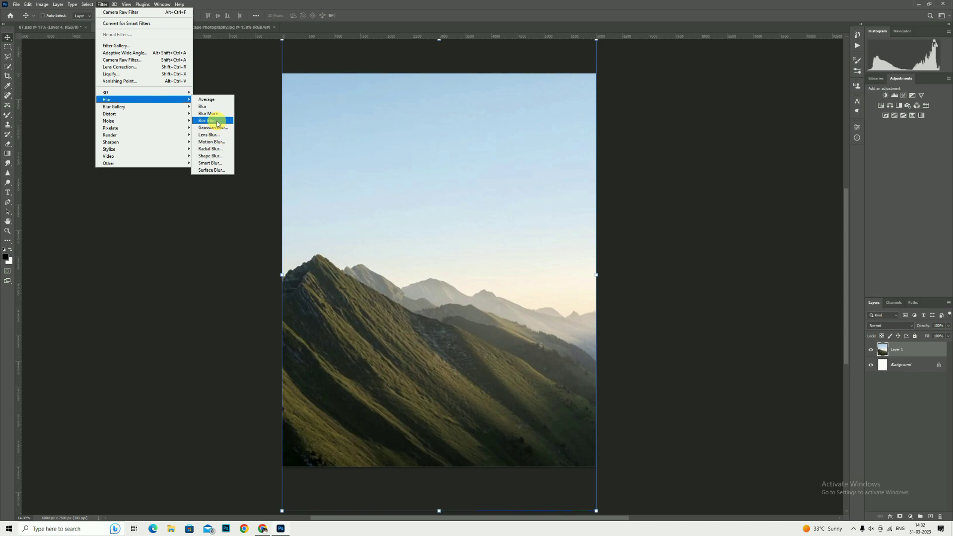
click(217, 123)
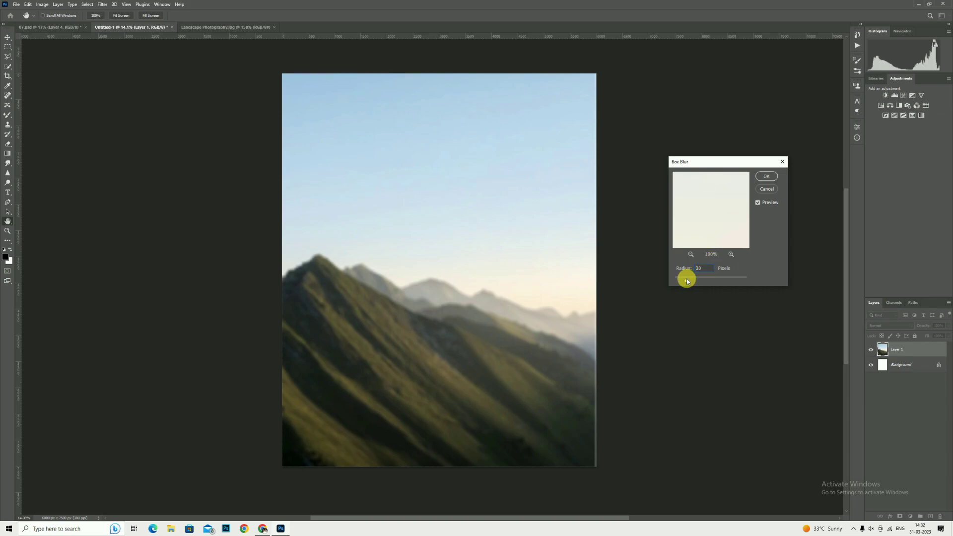
click(766, 177)
key(v)
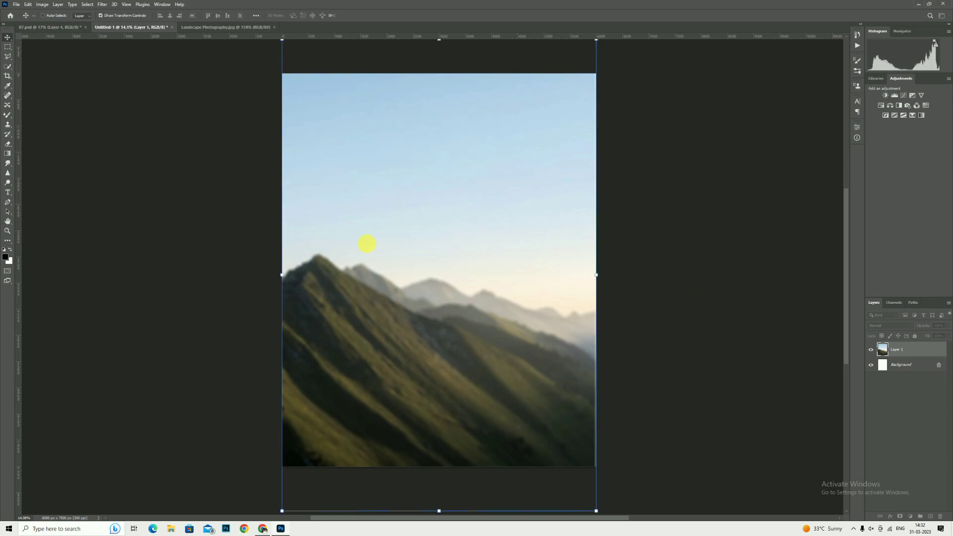
Step: Enlarge the blurred landscape layer to about 102% so it covers the canvas edges
drag(597, 275, 570, 273)
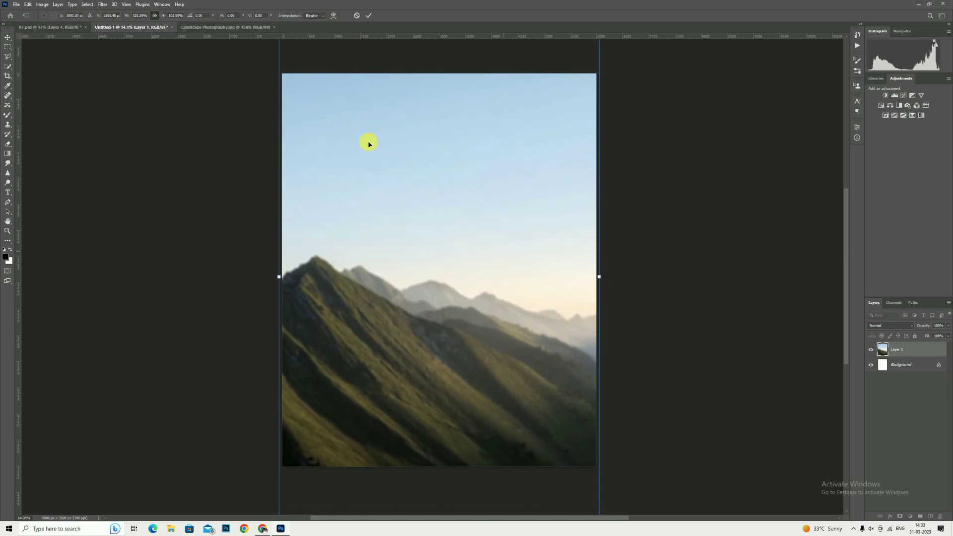
click(367, 16)
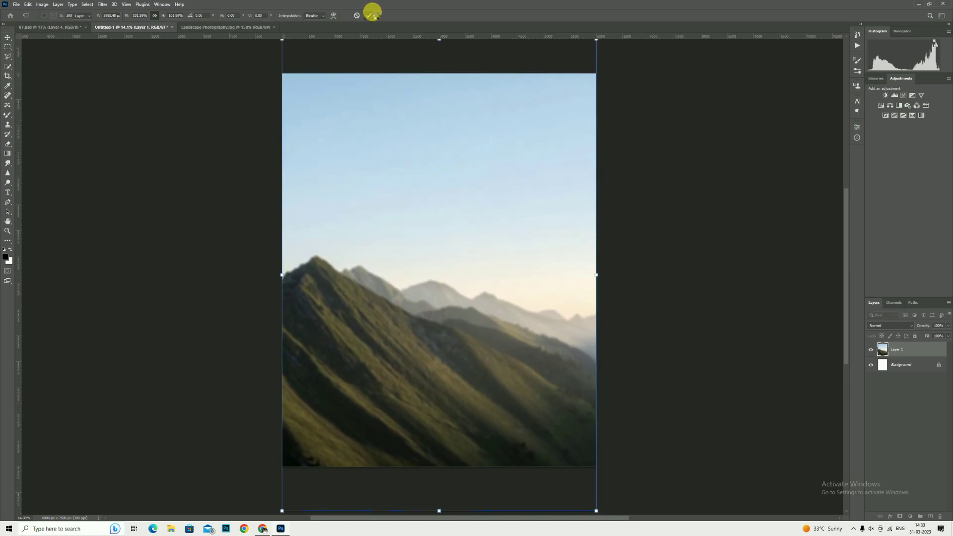
click(7, 231)
right_click(431, 223)
click(441, 227)
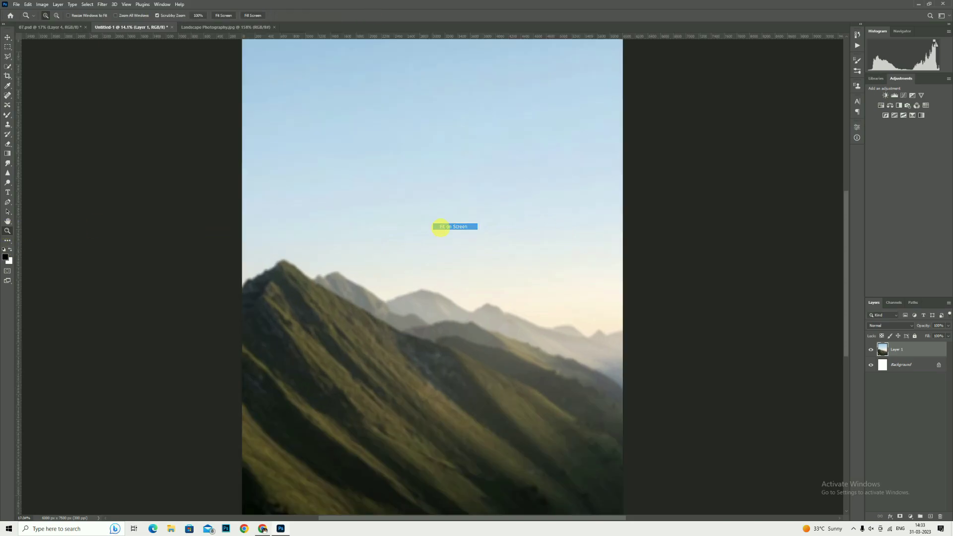
drag(439, 234, 478, 217)
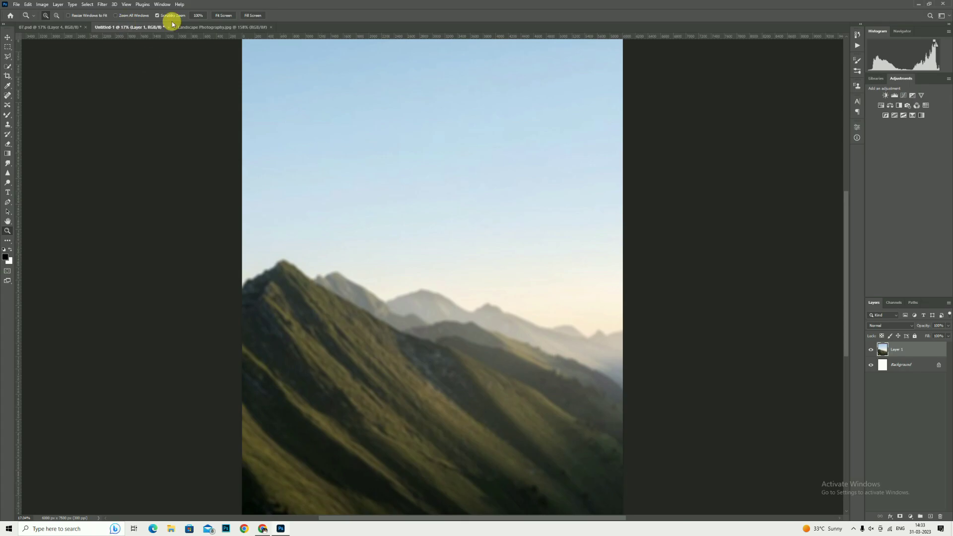
Step: Close the landscape source image and open the couple photo DSC01361
click(40, 27)
click(127, 26)
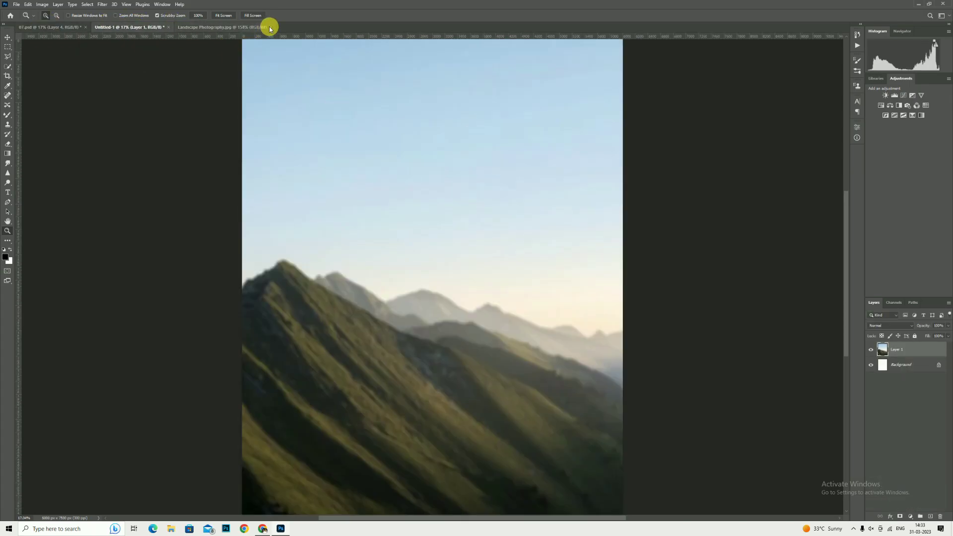
click(16, 4)
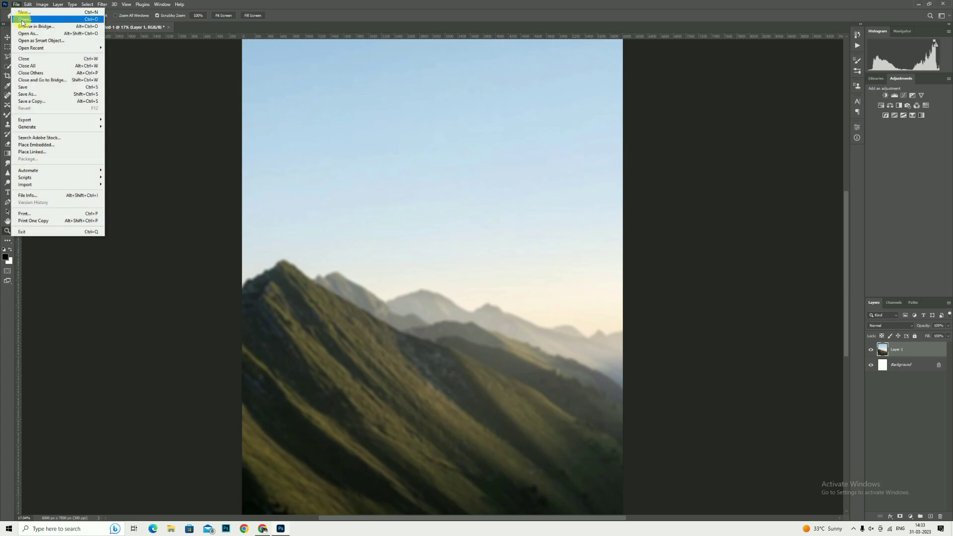
click(22, 20)
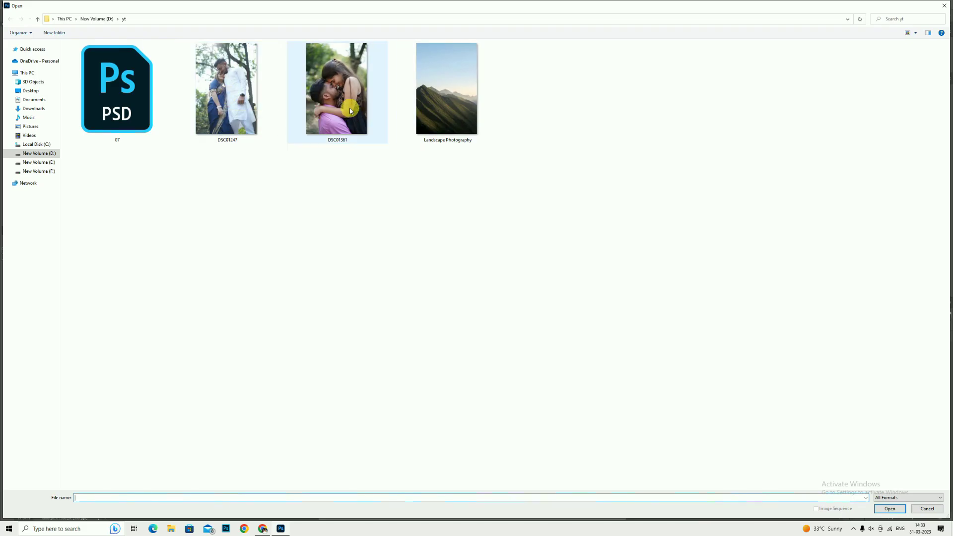
double_click(337, 94)
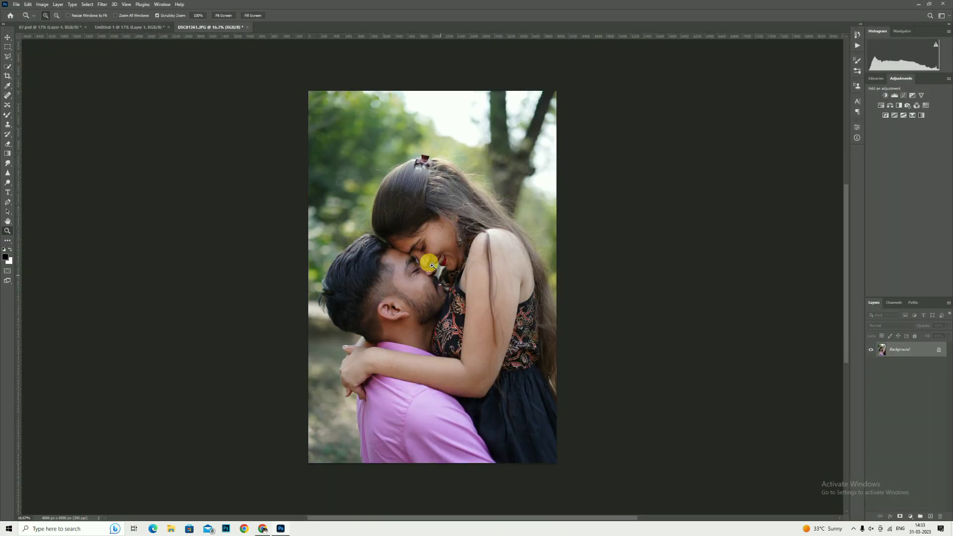
right_click(458, 235)
click(469, 245)
Step: Remove skin blemishes from the man's and woman's faces with the Spot Healing Brush
drag(423, 284, 489, 281)
click(8, 95)
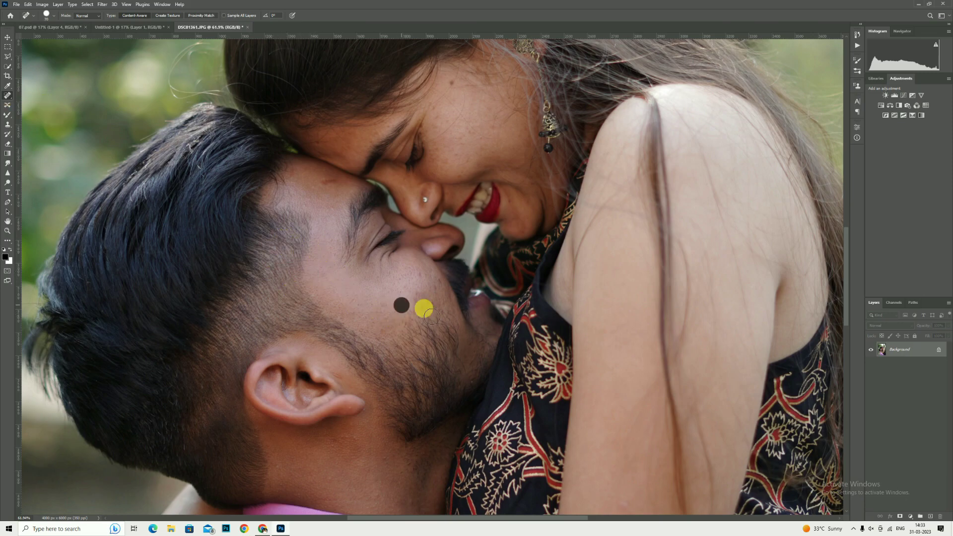
scroll(377, 253, up, 2)
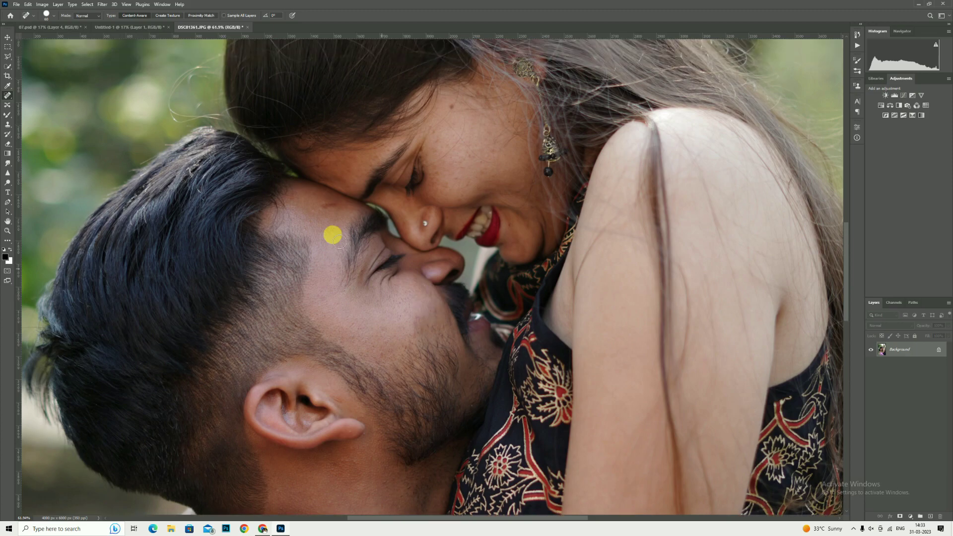
scroll(373, 173, up, 2)
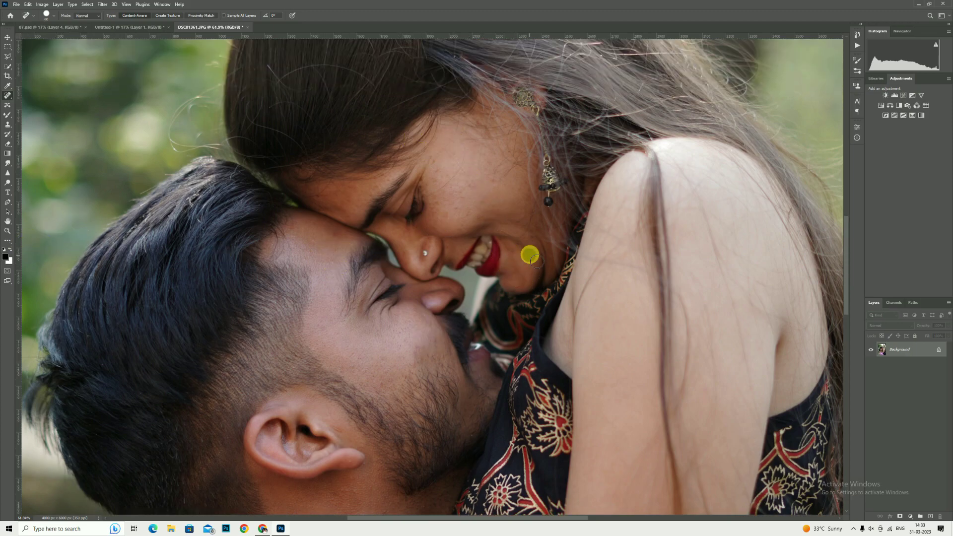
Step: Smooth the skin on the man's cheek with the Mixer Brush, using a color sampled from his face
click(8, 231)
right_click(375, 169)
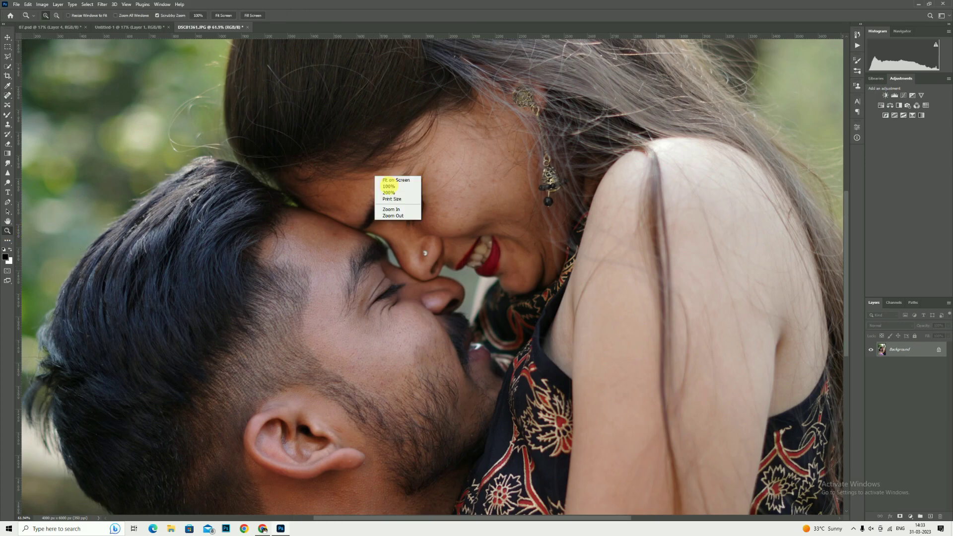
click(390, 189)
scroll(401, 328, down, 2)
drag(410, 265, 435, 318)
scroll(422, 307, up, 1)
click(8, 114)
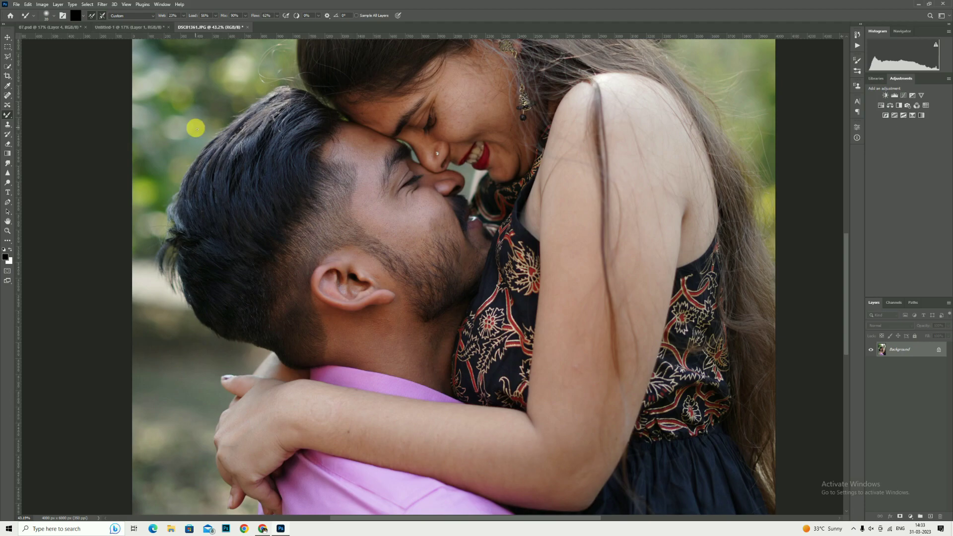
scroll(323, 228, up, 1)
alt+click(374, 234)
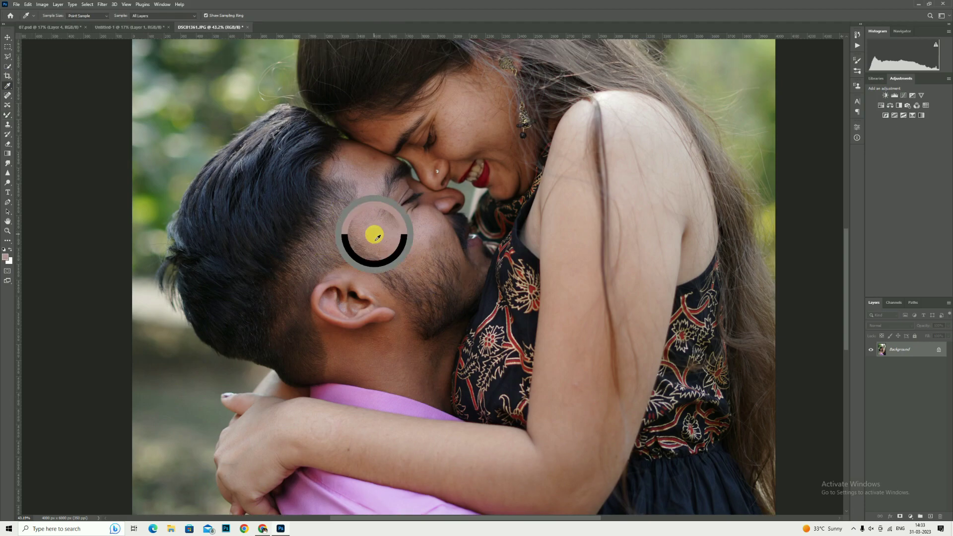
scroll(375, 241, up, 1)
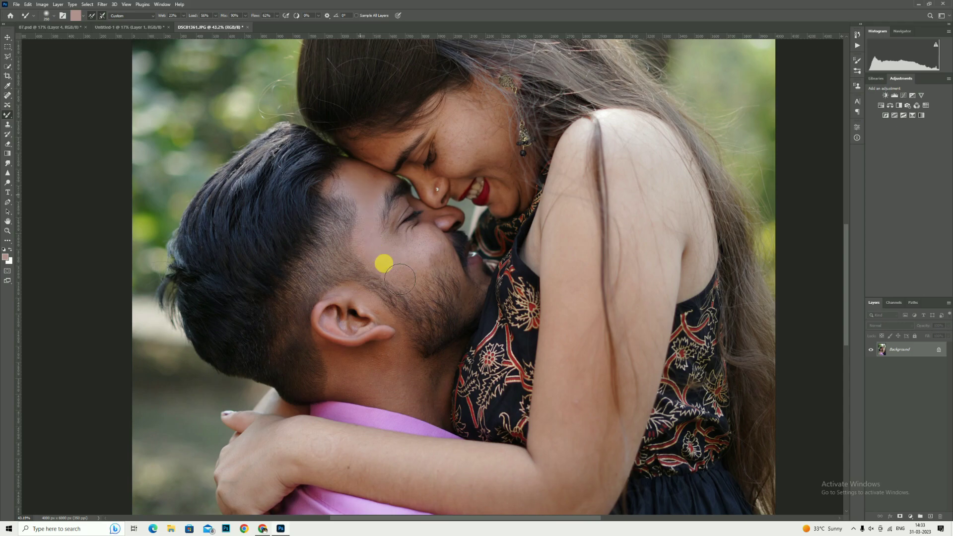
key(bracketleft)
mouse_move(442, 263)
mouse_down()
mouse_move(430, 292)
mouse_move(396, 279)
mouse_move(423, 286)
mouse_move(432, 252)
mouse_up()
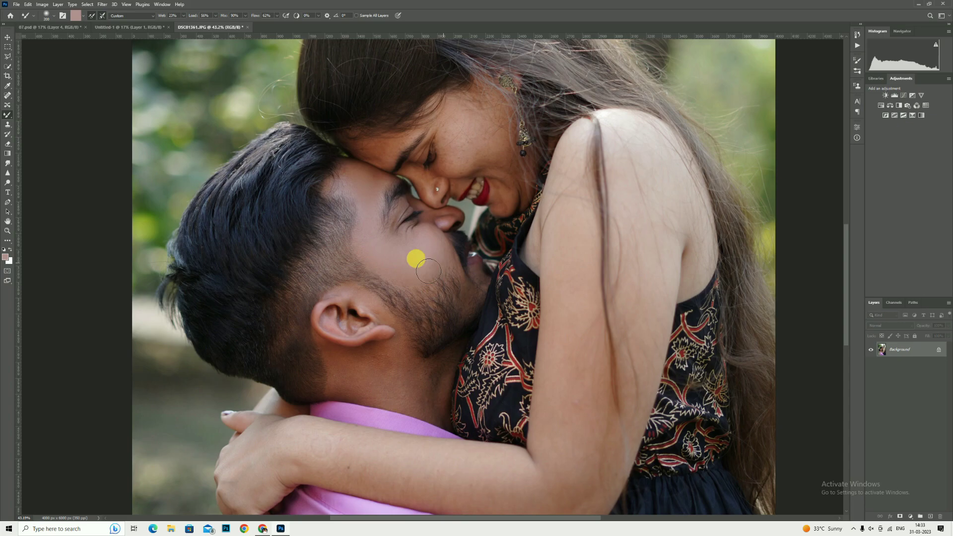
Step: Smooth the skin on the man's forehead and the woman's face with a smaller Mixer Brush
scroll(430, 281, up, 1)
key(bracketleft)
mouse_move(375, 180)
mouse_down()
mouse_move(443, 157)
mouse_move(463, 164)
mouse_move(452, 185)
mouse_move(479, 159)
mouse_move(470, 186)
mouse_move(450, 197)
mouse_move(490, 189)
mouse_move(512, 219)
mouse_move(505, 231)
mouse_move(416, 208)
mouse_move(430, 225)
mouse_move(415, 201)
mouse_move(490, 199)
mouse_move(504, 205)
mouse_move(517, 241)
mouse_up()
Step: Smooth the skin on the woman's shoulder and arm with the Mixer Brush, adapting the brush size to each area
scroll(546, 382, down, 3)
key(bracketright)
key(bracketright)
key(bracketright)
key(bracketright)
key(bracketright)
key(bracketright)
key(bracketright)
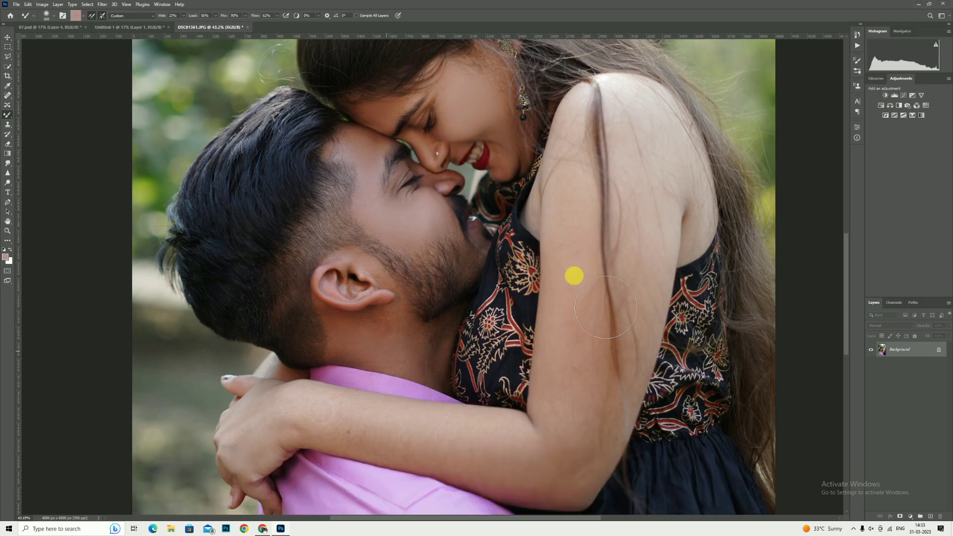
scroll(586, 343, down, 3)
key(bracketleft)
key(bracketleft)
key(bracketleft)
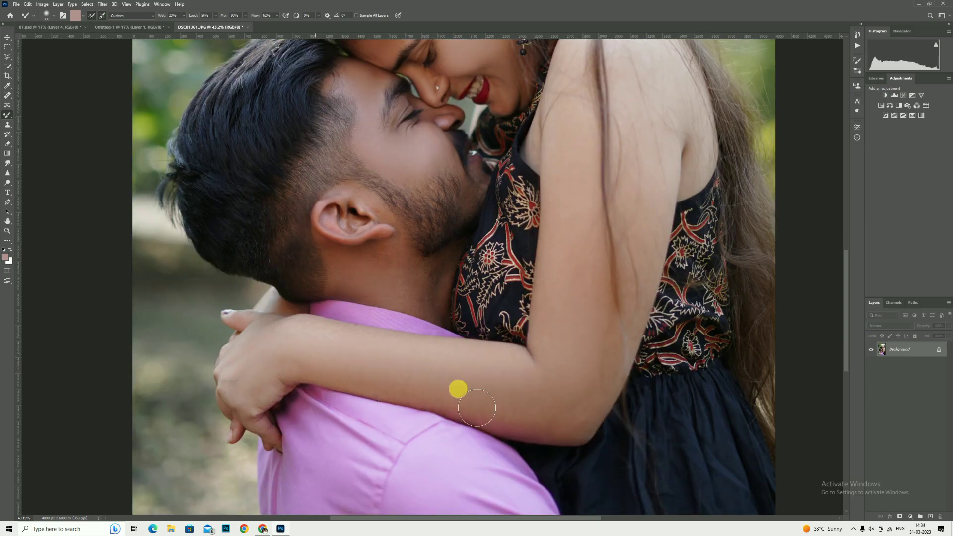
Step: Touch up the skin around the man's cheek and forehead with a small Mixer Brush, then show the whole photo
scroll(606, 379, up, 3)
key(bracketright)
key(bracketleft)
key(bracketleft)
key(bracketleft)
key(bracketleft)
key(bracketleft)
key(bracketleft)
key(bracketleft)
scroll(646, 328, up, 1)
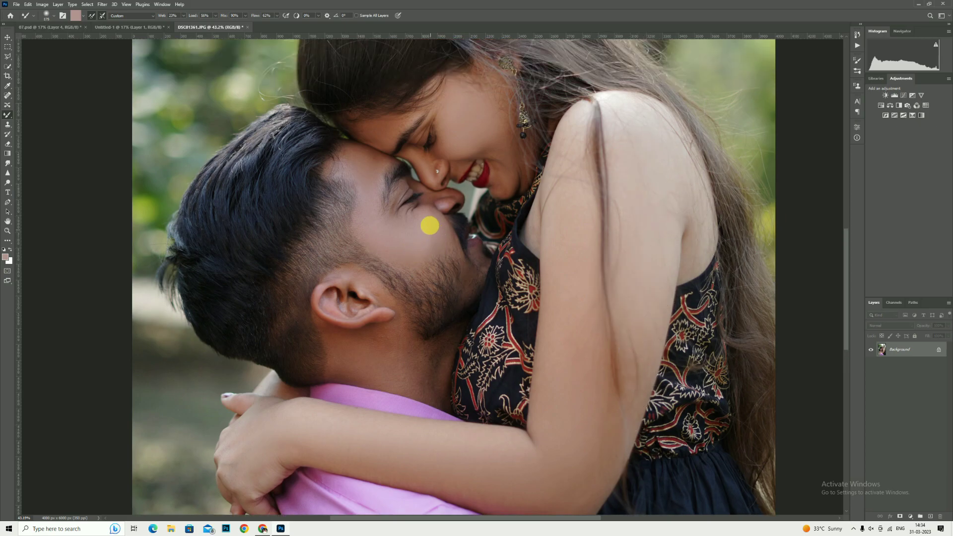
key(bracketright)
key(bracketright)
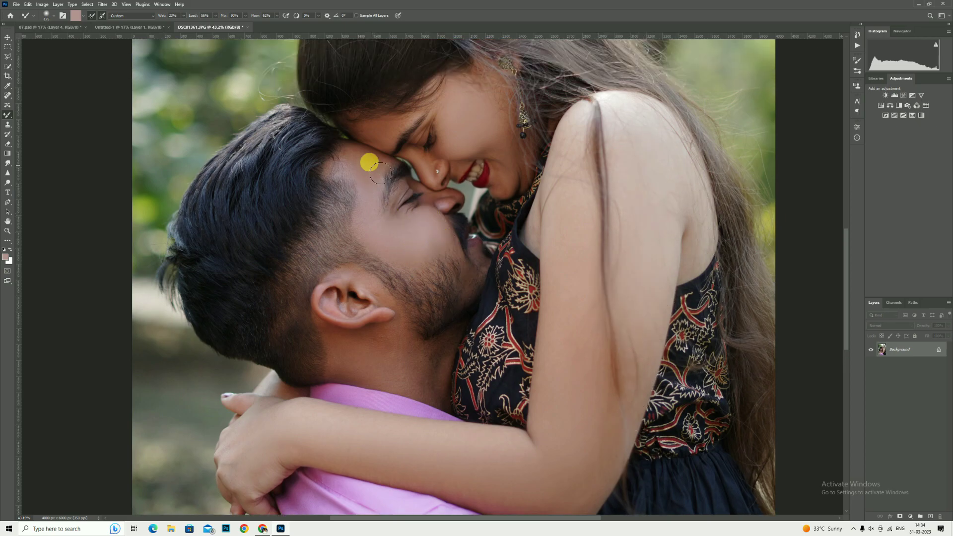
click(11, 231)
key(ctrl+0)
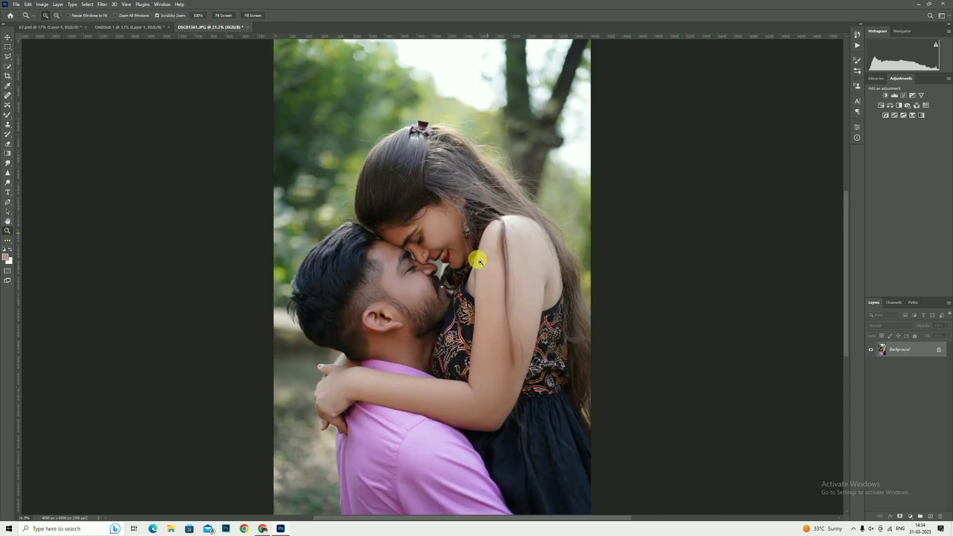
Step: Select the couple with Select Subject and open the selection in Select and Mask
click(8, 68)
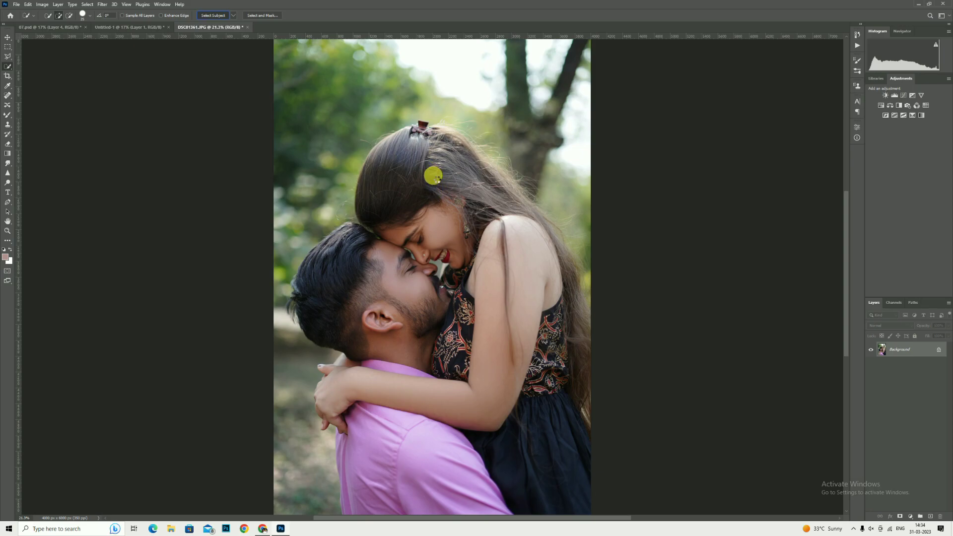
right_click(398, 188)
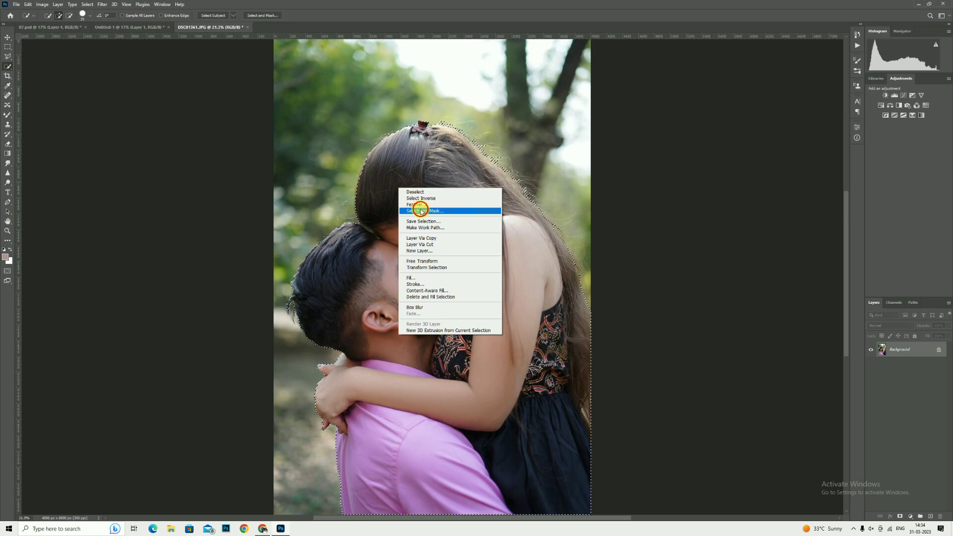
click(421, 212)
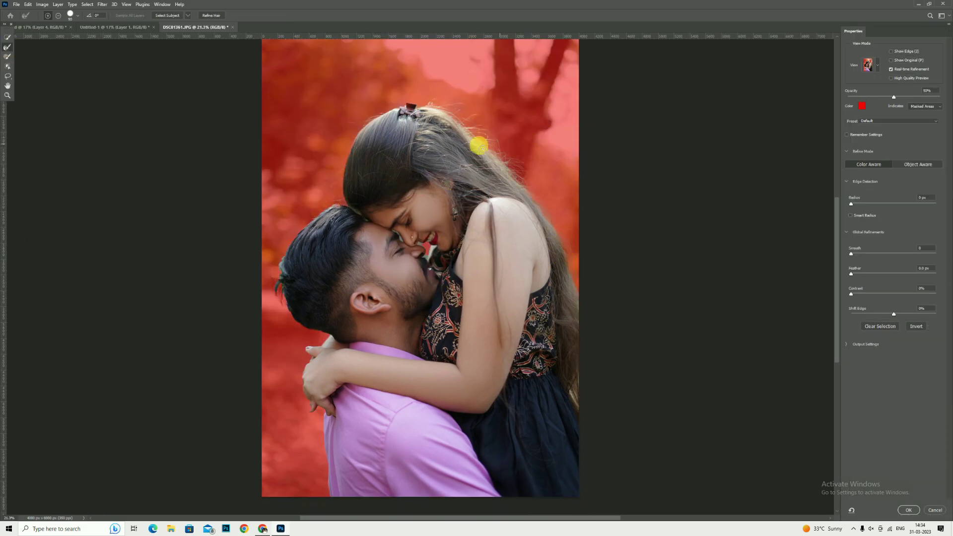
Step: Refine the mask edge along the man's and the woman's hair with the Refine Edge Brush, adapting the brush size
scroll(584, 314, down, 1)
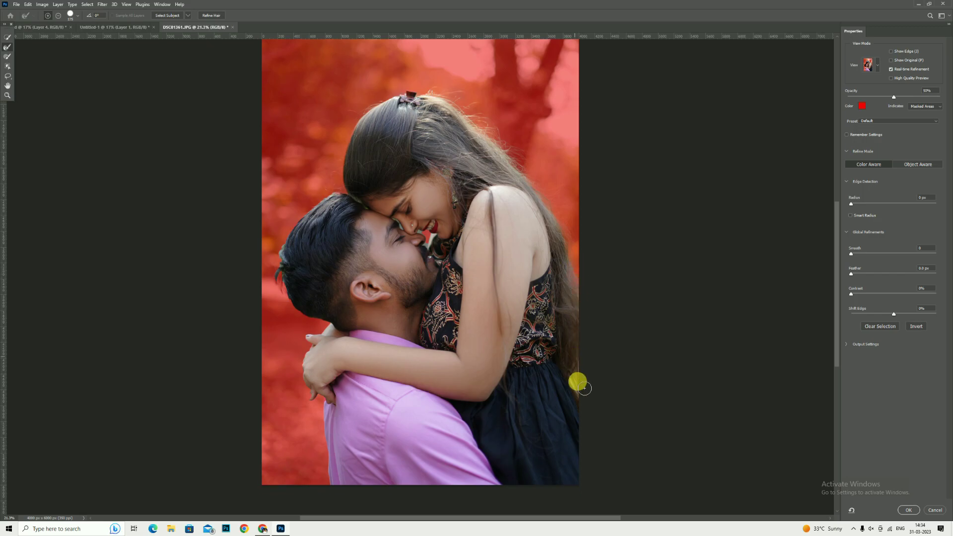
key(bracketleft)
mouse_move(286, 291)
mouse_down()
mouse_move(286, 262)
mouse_move(339, 199)
mouse_move(361, 205)
mouse_move(362, 225)
mouse_up()
scroll(380, 128, up, 2)
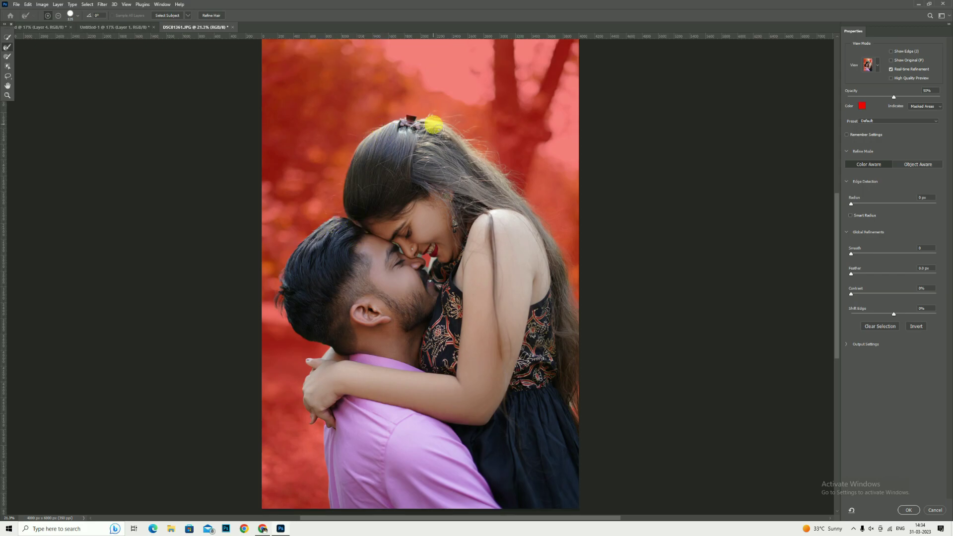
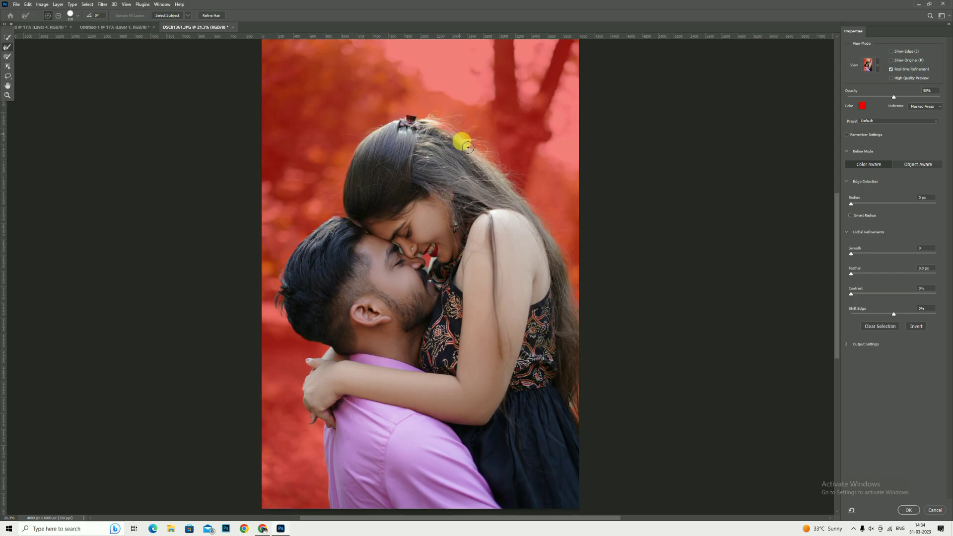
key(bracketright)
scroll(485, 306, down, 2)
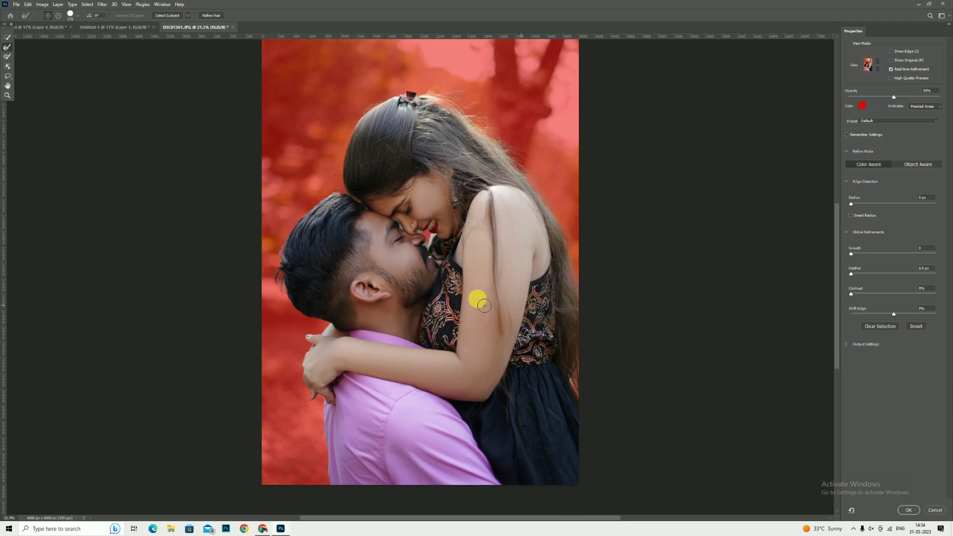
scroll(484, 305, down, 1)
key(bracketright)
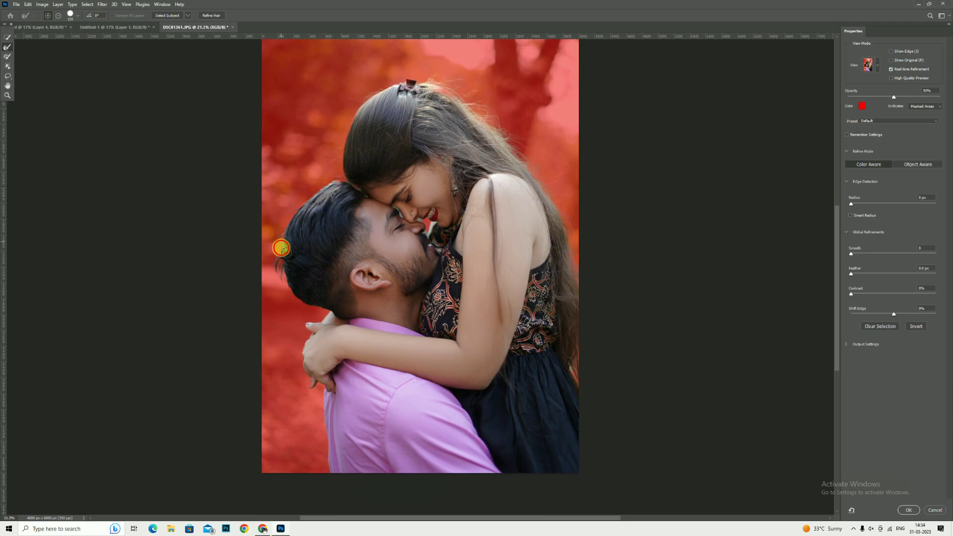
Step: Apply the refined selection, copy the couple onto a new layer and hide the Background layer
click(908, 510)
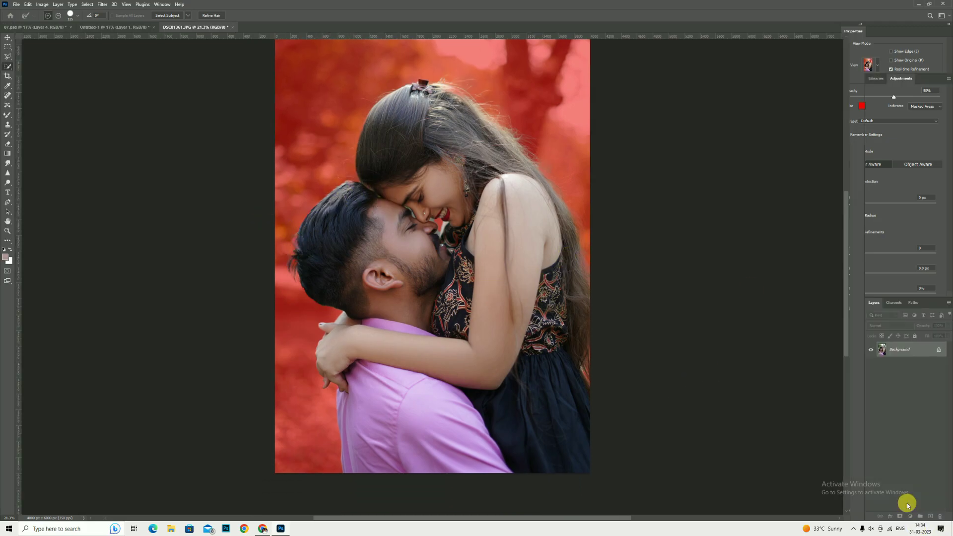
key(ctrl+j)
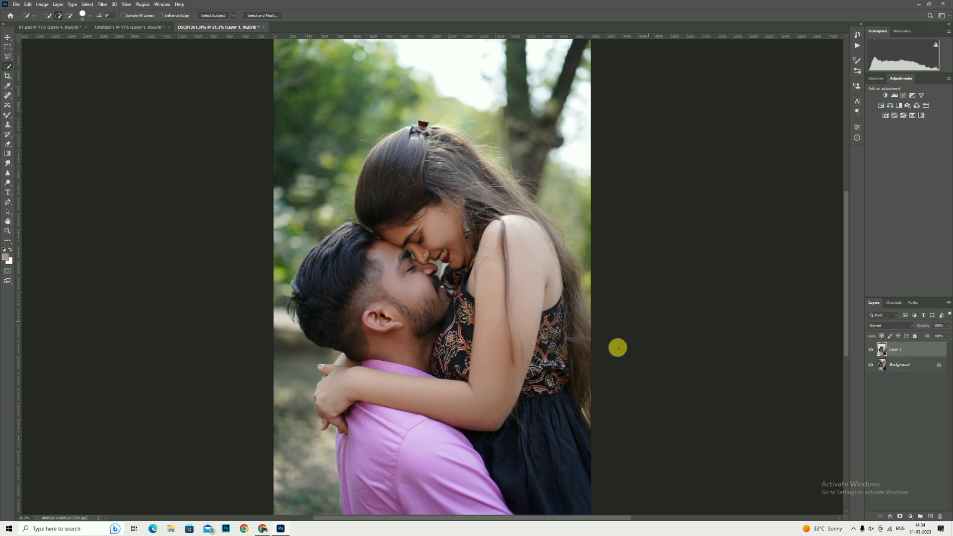
click(871, 365)
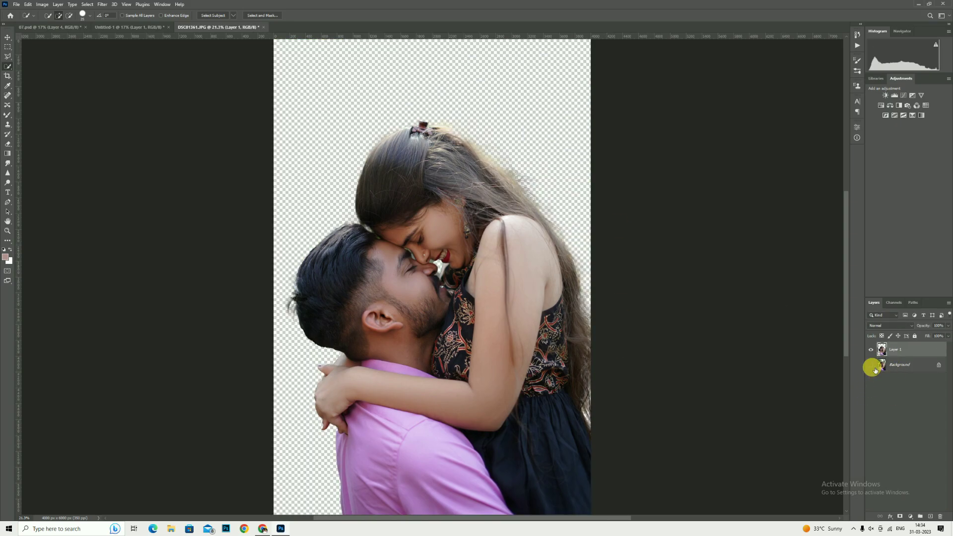
Step: Outline the leftover background between the man's nose and the woman's chin with the Polygonal Lasso and delete it
alt+scroll(399, 241, up, 5)
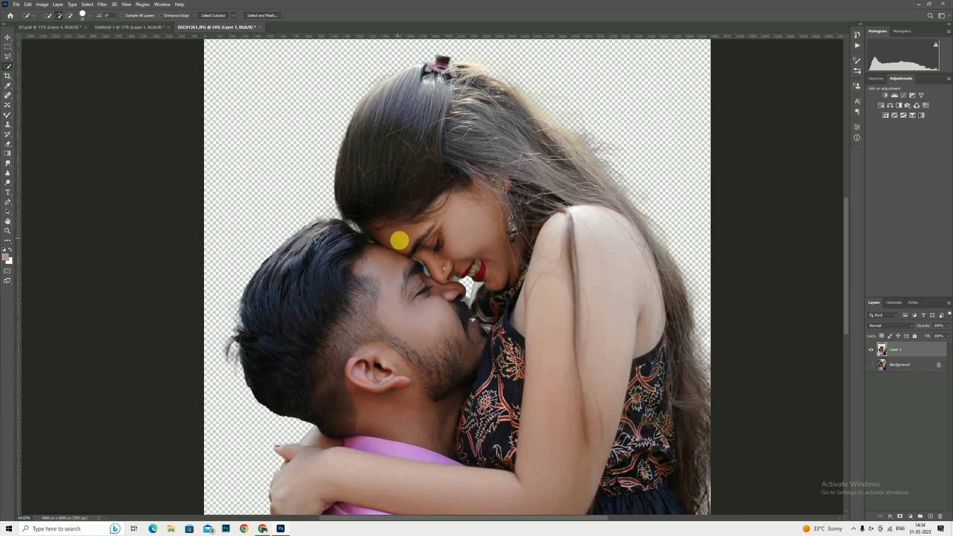
alt+scroll(400, 241, up, 4)
click(9, 58)
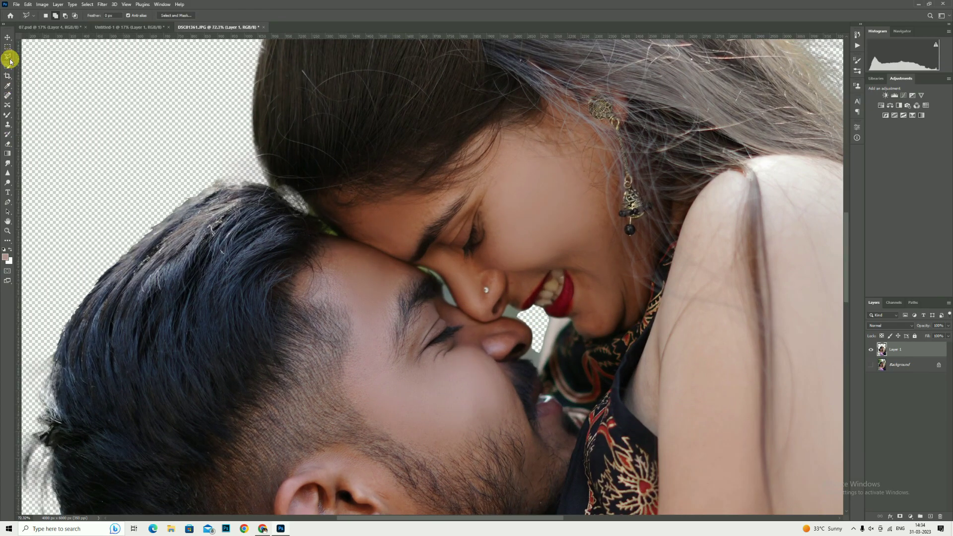
click(521, 358)
click(540, 376)
click(534, 311)
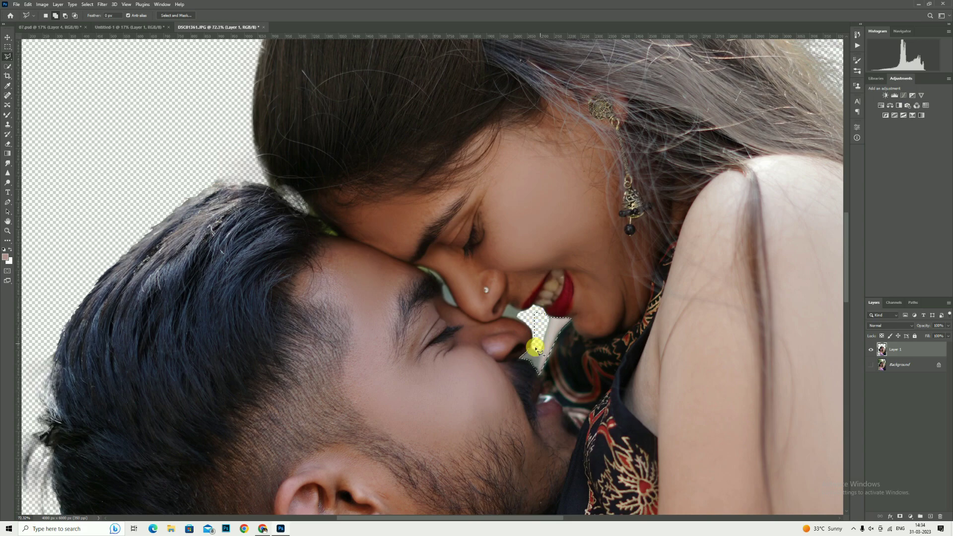
key(Delete)
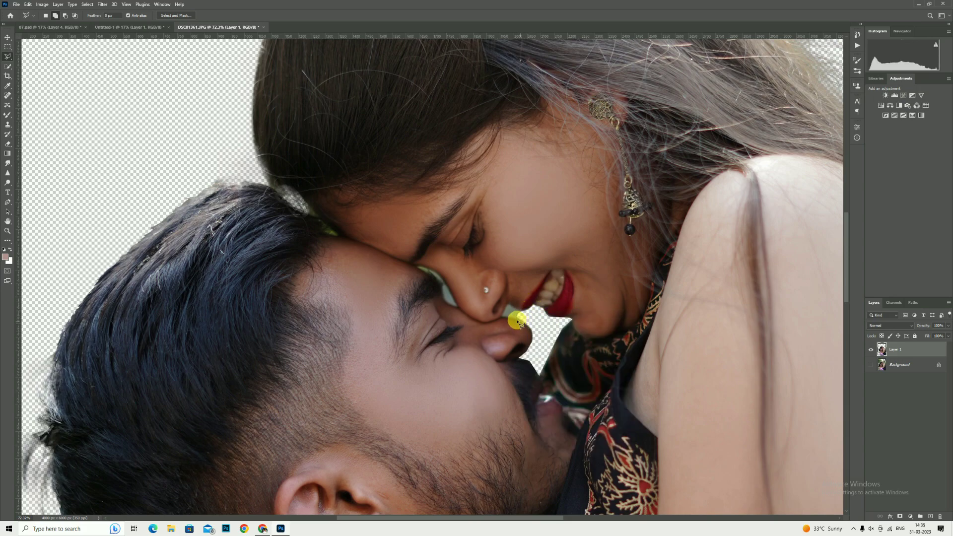
Step: Select and delete the remaining background slivers between the man's nose and the woman's lips
mouse_move(503, 318)
mouse_down()
mouse_move(506, 308)
mouse_move(531, 318)
mouse_up()
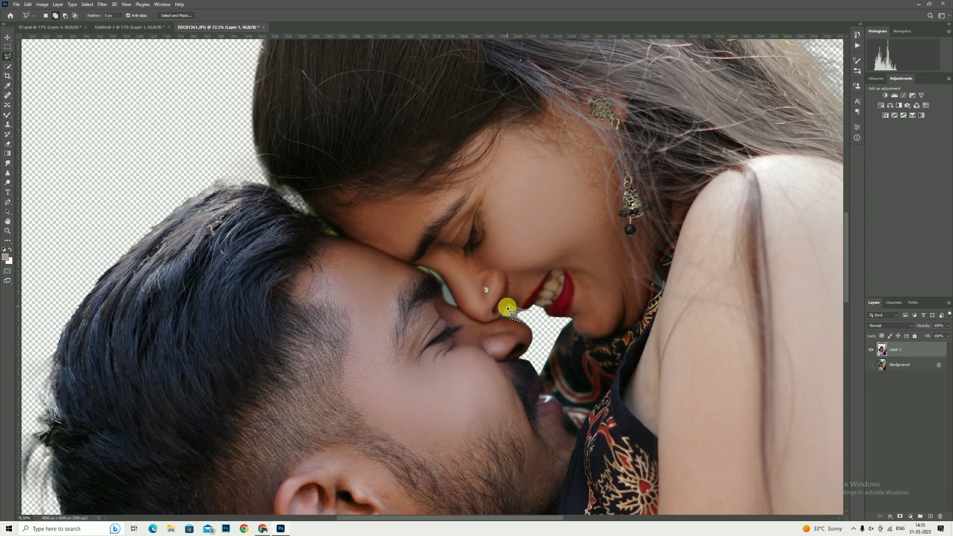
key(Delete)
right_click(540, 300)
click(551, 307)
right_click(551, 308)
click(527, 318)
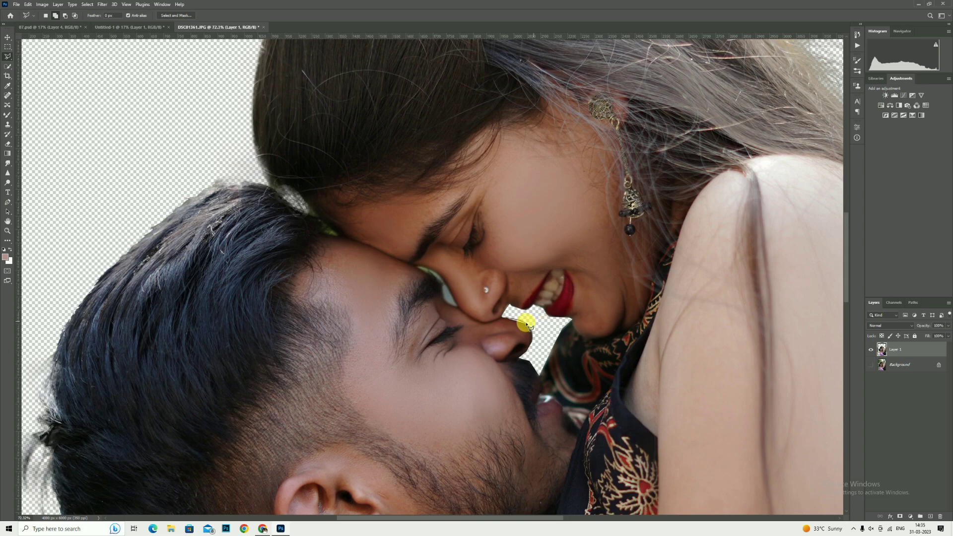
drag(518, 314, 521, 316)
right_click(564, 308)
key(Escape)
key(Delete)
Step: Delete the leftover background between the woman's nose bridge and the man's eyebrow, and clear the selection
drag(460, 309, 424, 265)
key(Delete)
key(ctrl+d)
Step: Try to delete the background sliver between the man's hair and the woman's forehead, and undo the deletion
mouse_move(299, 208)
mouse_down()
mouse_move(326, 233)
mouse_move(325, 222)
mouse_up()
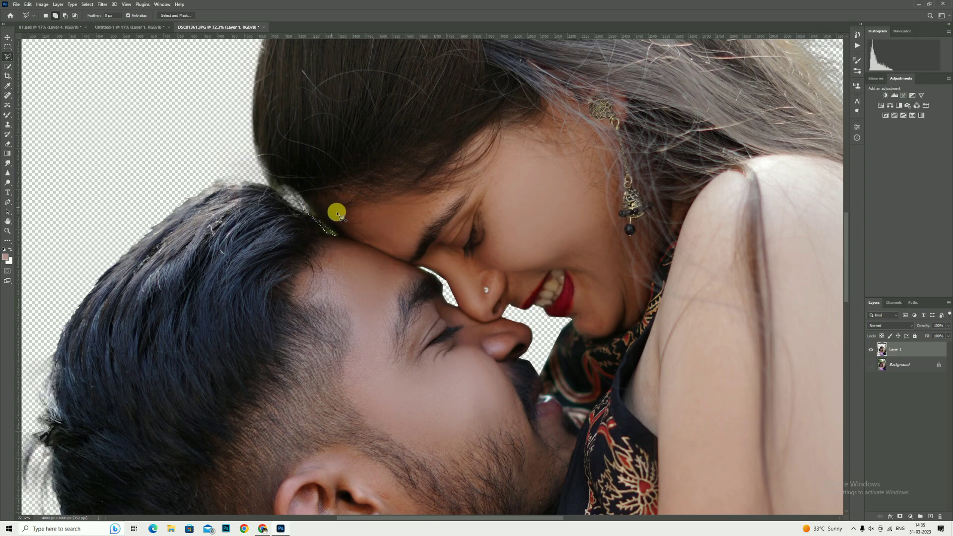
key(ctrl+d)
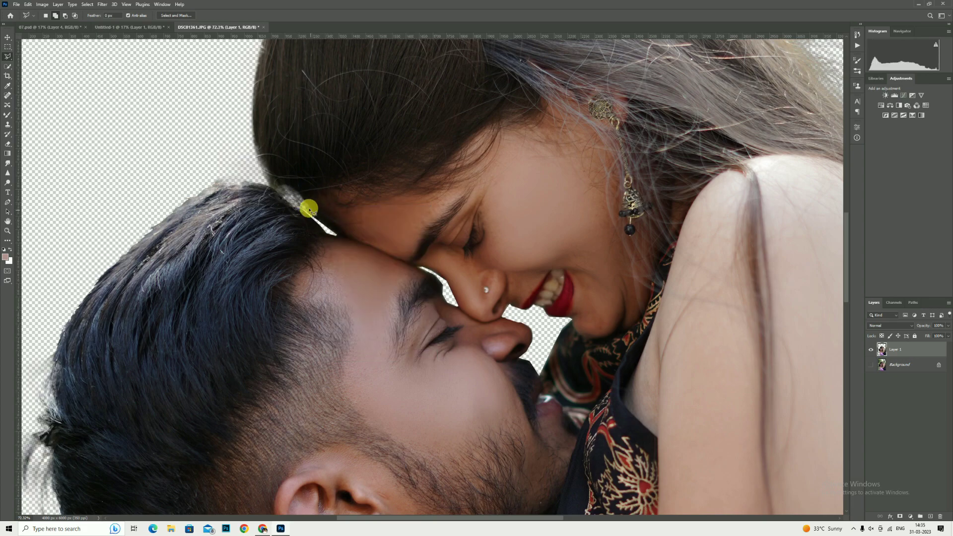
key(ctrl+z)
key(ctrl+z)
key(ctrl+z)
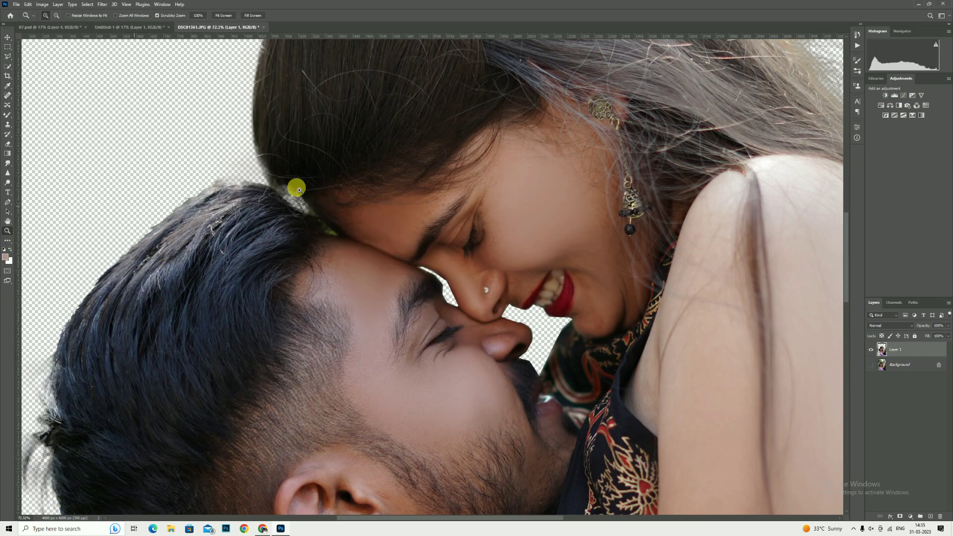
Step: Move the cut-out couple into the Untitled-1 poster, position it over the mountain background and hide its layer
key(ctrl+0)
click(7, 38)
drag(400, 200, 139, 31)
drag(482, 212, 419, 213)
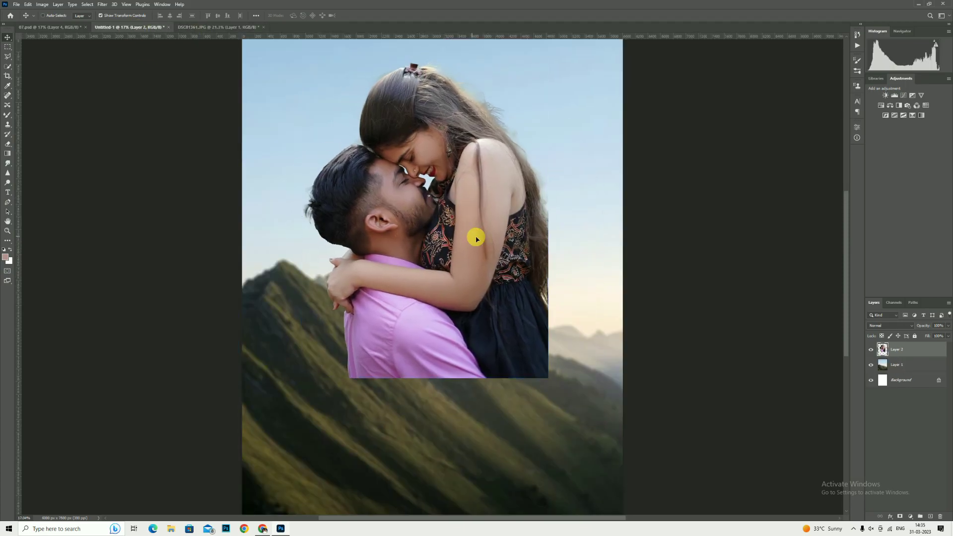
click(871, 349)
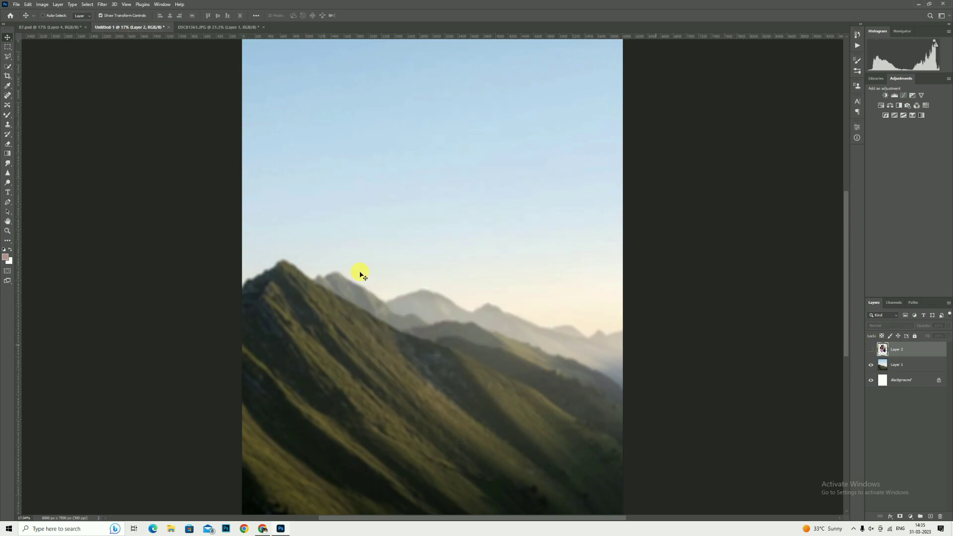
Step: Open the photo of the couple in a blue sari and white kurta and duplicate its Background layer
click(16, 4)
click(25, 21)
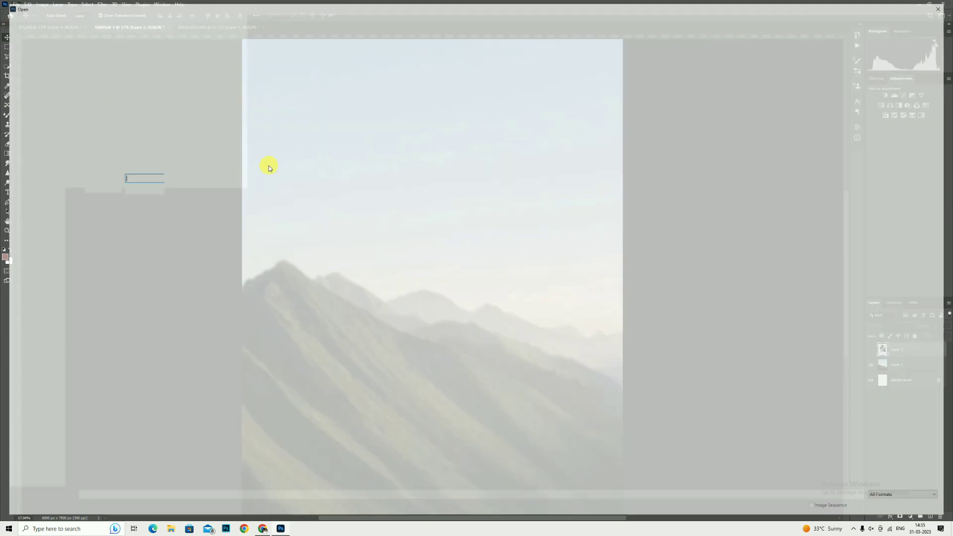
double_click(224, 104)
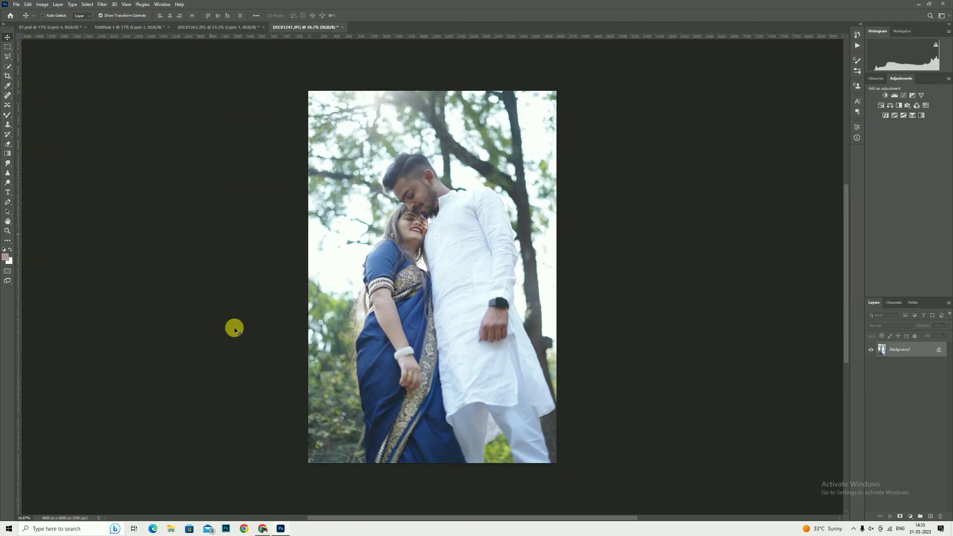
click(8, 231)
right_click(521, 220)
click(521, 222)
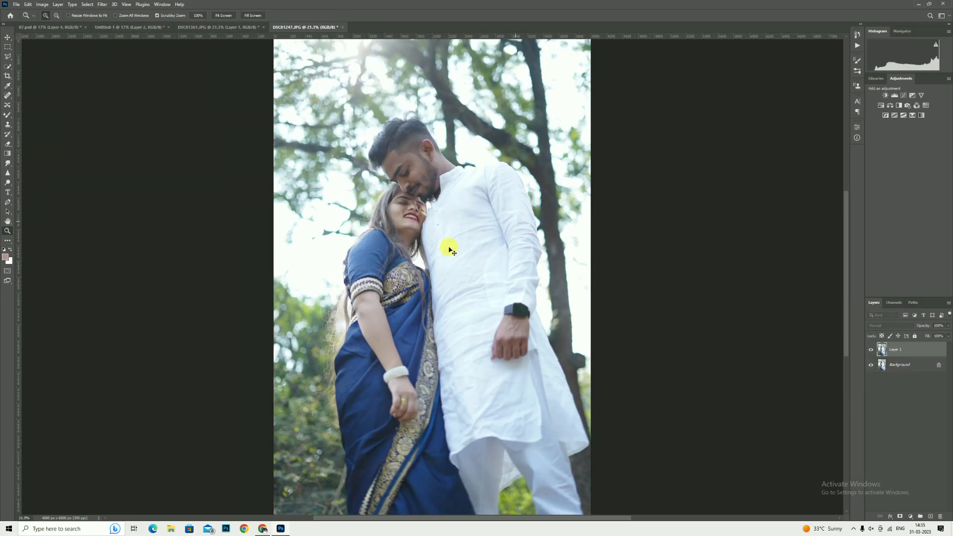
Step: Remove the blemishes on the man's forehead and cheek with the Spot Healing Brush
click(426, 181)
click(8, 95)
scroll(397, 162, up, 1)
drag(327, 137, 339, 138)
drag(332, 183, 331, 165)
drag(445, 158, 450, 158)
click(478, 151)
key(bracketleft)
Step: Remove the spots on the woman's cheek with a smaller Spot Healing Brush
scroll(422, 293, down, 2)
click(335, 294)
key(bracketleft)
click(349, 295)
click(375, 293)
click(378, 303)
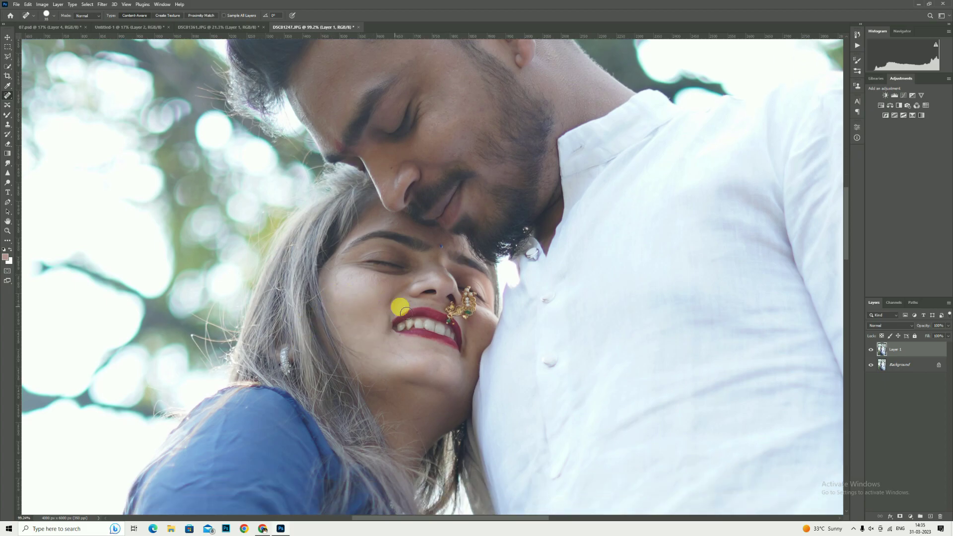
click(388, 320)
Step: Smooth the man's forehead and cheek with the Mixer Brush, using a skin color sampled from his forehead
click(6, 230)
right_click(305, 192)
click(323, 198)
drag(395, 137, 422, 166)
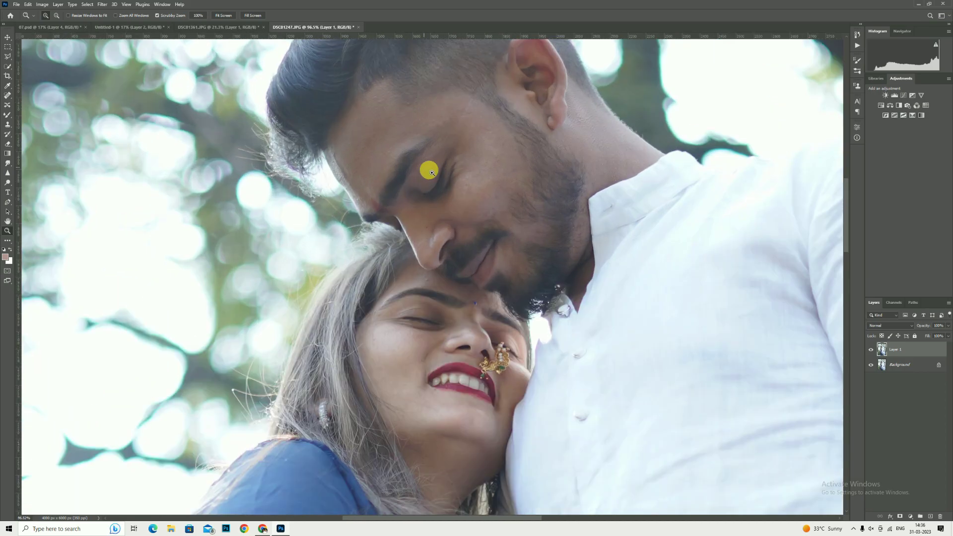
key(i)
click(369, 139)
scroll(385, 149, down, 2)
key(b)
scroll(385, 148, up, 1)
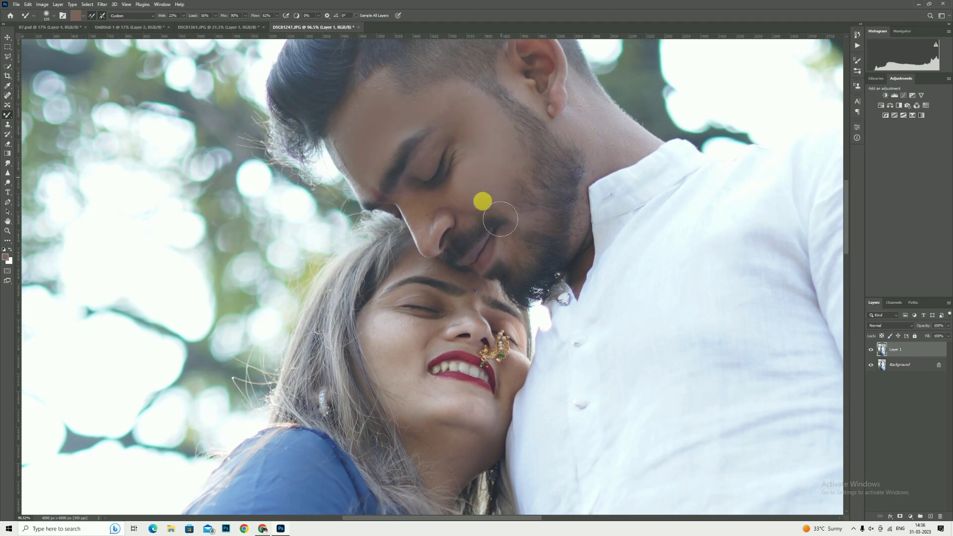
Step: Smooth the skin around the man's nose and mouth with a smaller Mixer Brush
key(bracketleft)
key(bracketleft)
key(bracketleft)
key(bracketleft)
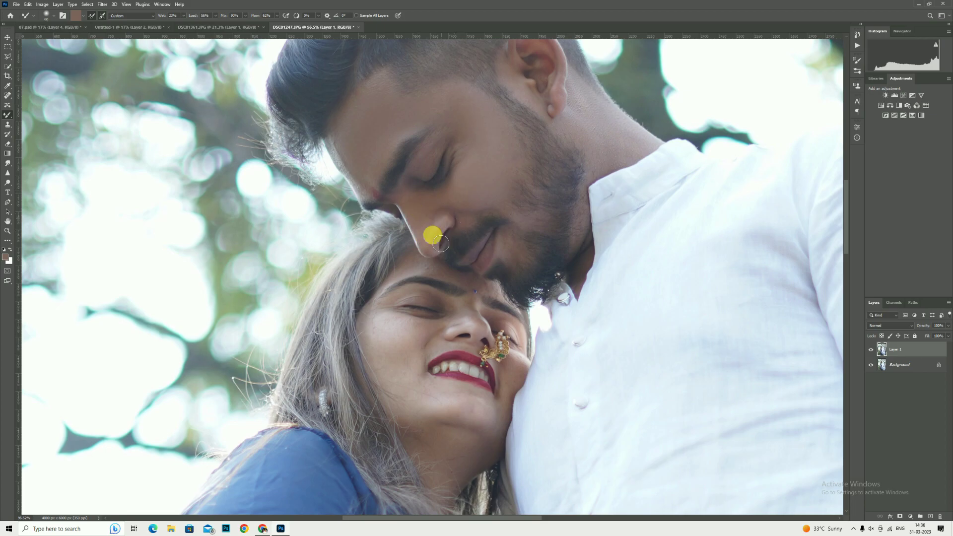
drag(511, 252, 513, 258)
key(bracketright)
Step: Smooth the skin near the man's ear with a finer Mixer Brush
scroll(534, 214, up, 2)
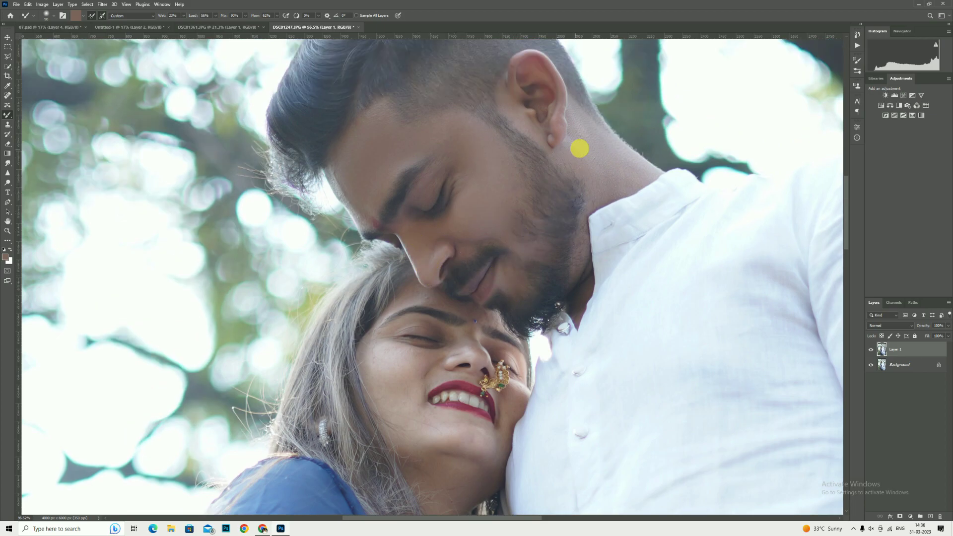
key(bracketleft)
key(bracketleft)
key(bracketleft)
key(bracketleft)
key(bracketleft)
mouse_move(516, 117)
mouse_down()
mouse_move(549, 88)
mouse_move(537, 74)
mouse_move(544, 121)
mouse_up()
Step: Smooth the woman's cheek, chin and nose with the Mixer Brush, reducing the brush size for the finer areas
scroll(431, 253, down, 5)
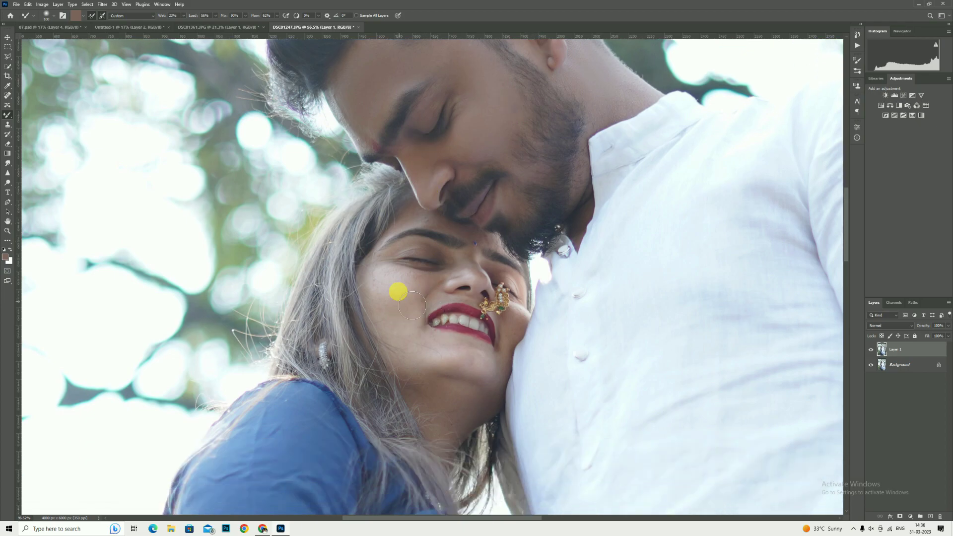
mouse_move(400, 290)
mouse_down()
mouse_move(384, 297)
mouse_move(472, 366)
mouse_move(425, 355)
mouse_up()
key(bracketleft)
mouse_move(435, 300)
mouse_down()
mouse_move(388, 286)
mouse_move(428, 221)
mouse_move(494, 247)
mouse_move(485, 288)
mouse_up()
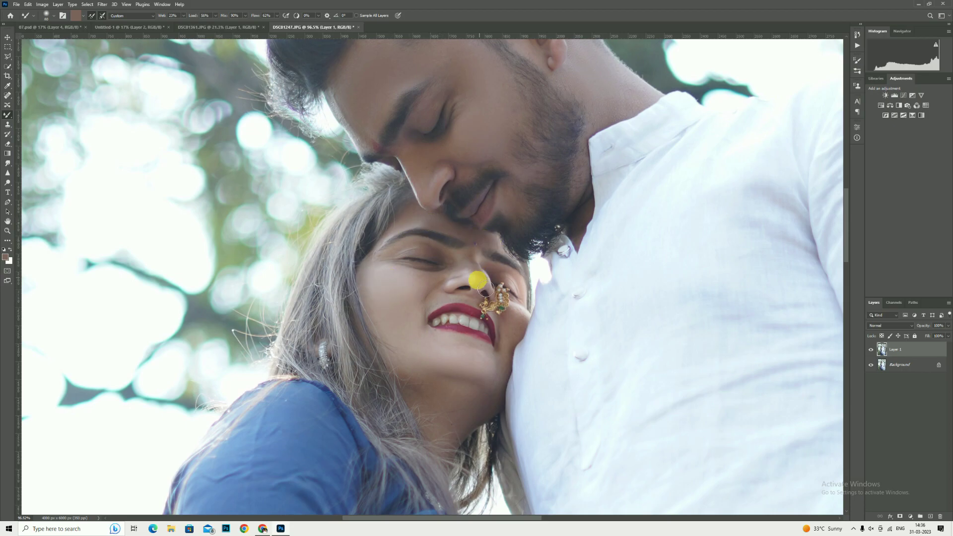
scroll(477, 278, down, 1)
key(bracketleft)
mouse_move(473, 250)
mouse_down()
mouse_move(436, 283)
mouse_move(422, 275)
mouse_move(449, 275)
mouse_move(438, 281)
mouse_move(433, 307)
mouse_move(457, 314)
mouse_move(510, 305)
mouse_move(529, 291)
mouse_move(513, 316)
mouse_move(512, 285)
mouse_move(508, 314)
mouse_move(442, 326)
mouse_move(461, 333)
mouse_move(482, 325)
mouse_move(468, 317)
mouse_move(507, 308)
mouse_move(418, 262)
mouse_up()
Step: Smooth the skin on the woman's forearm and the hands with the Mixer Brush, and show the whole photo
scroll(431, 303, down, 2)
scroll(511, 310, down, 2)
scroll(492, 319, down, 2)
click(7, 230)
right_click(463, 158)
click(464, 162)
drag(381, 376, 401, 387)
scroll(373, 298, down, 1)
key(b)
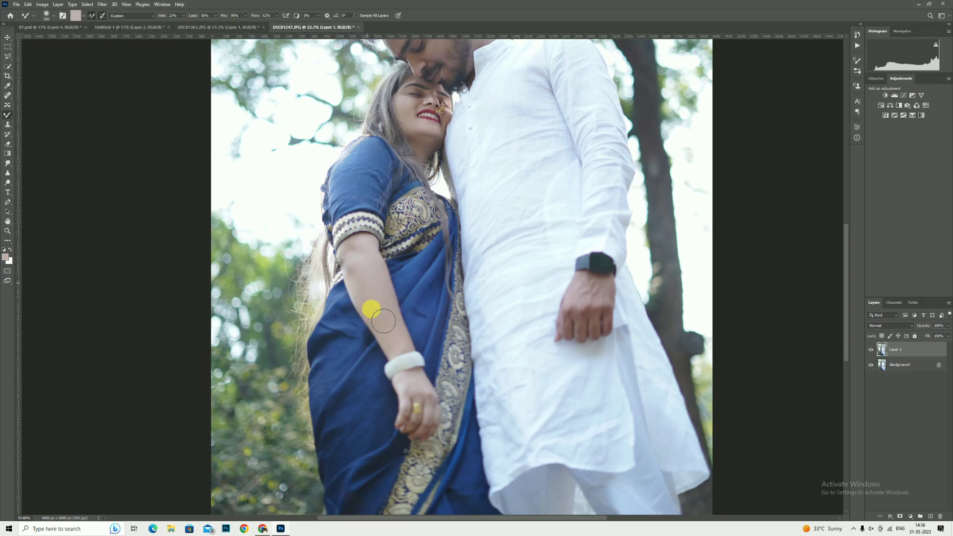
scroll(542, 322, down, 1)
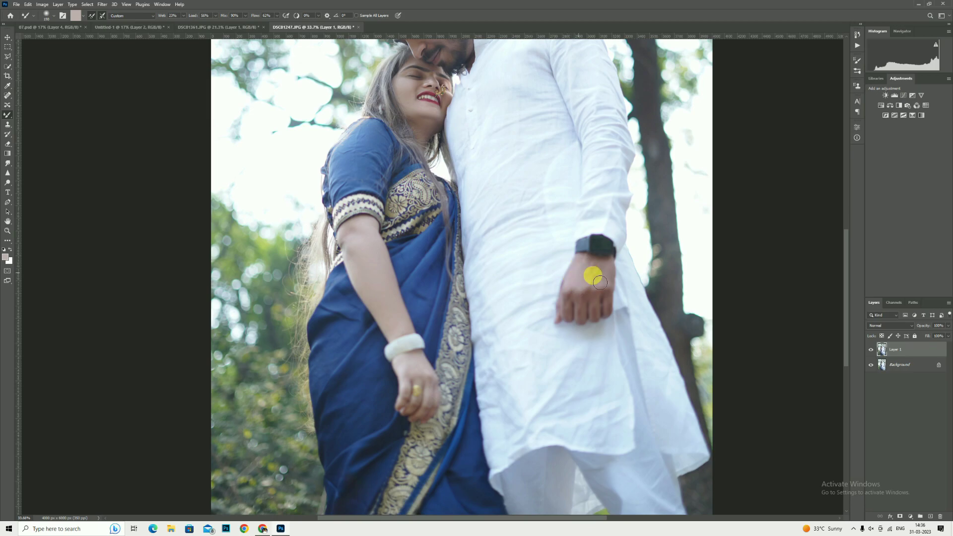
click(7, 232)
key(ctrl+0)
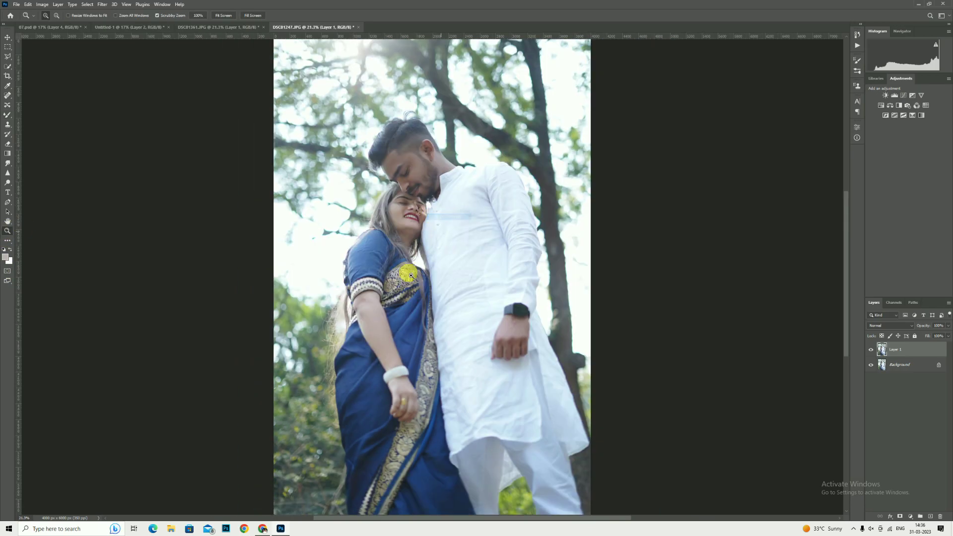
Step: Select the couple in the photo and bring the selection into Select and Mask
click(8, 66)
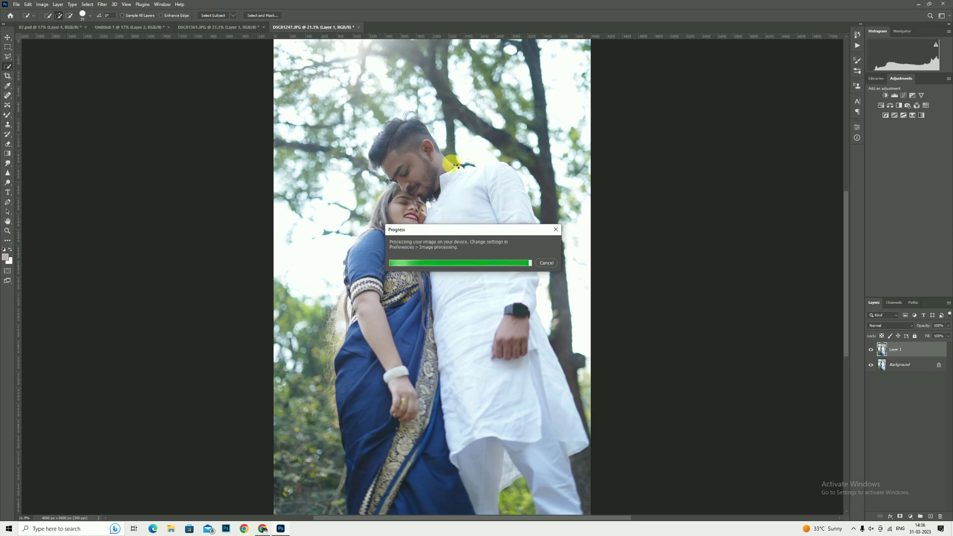
right_click(425, 174)
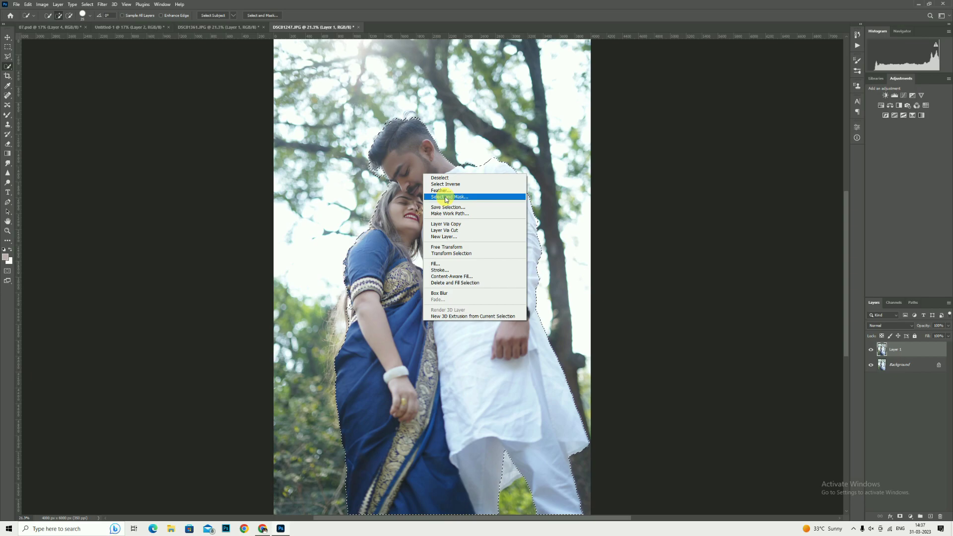
click(446, 197)
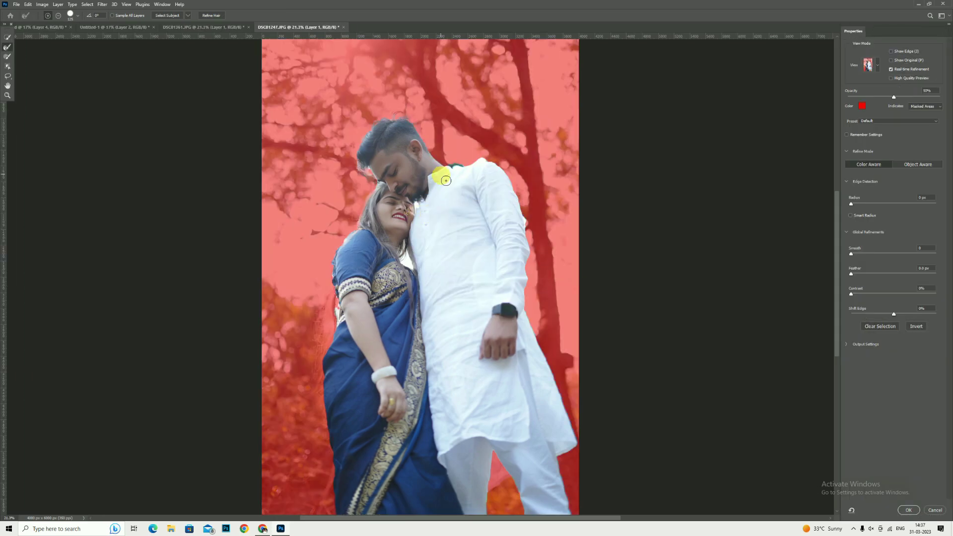
Step: Refine the selection edge around the woman's hair and the man's hair, and accept the refined selection
scroll(407, 166, up, 3)
scroll(342, 184, up, 2)
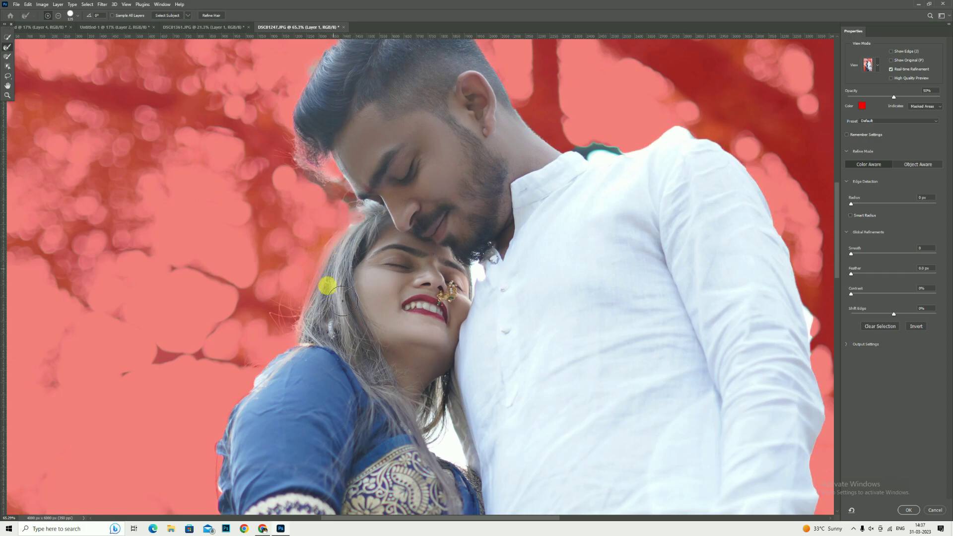
scroll(323, 273, up, 1)
scroll(291, 343, down, 4)
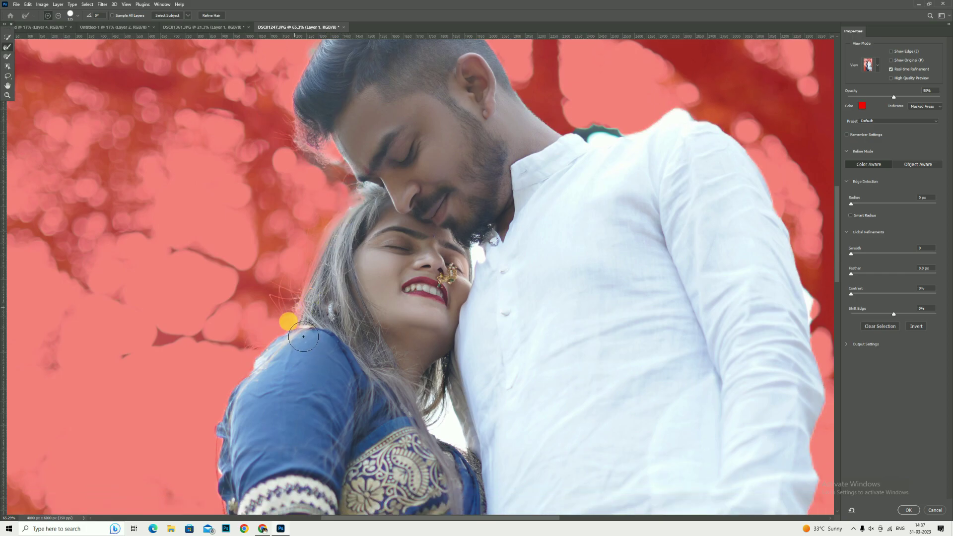
scroll(303, 271, up, 2)
scroll(307, 276, down, 5)
scroll(307, 154, up, 5)
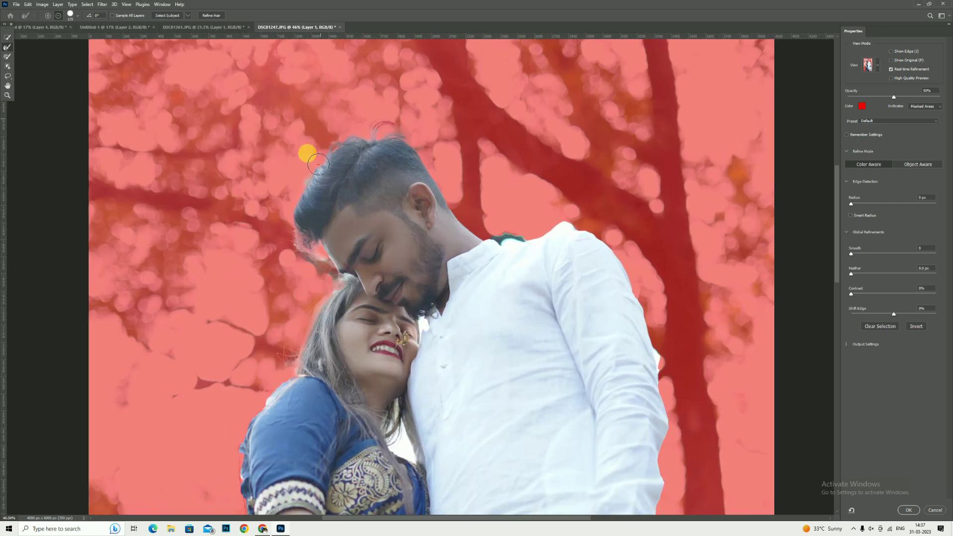
scroll(389, 181, down, 5)
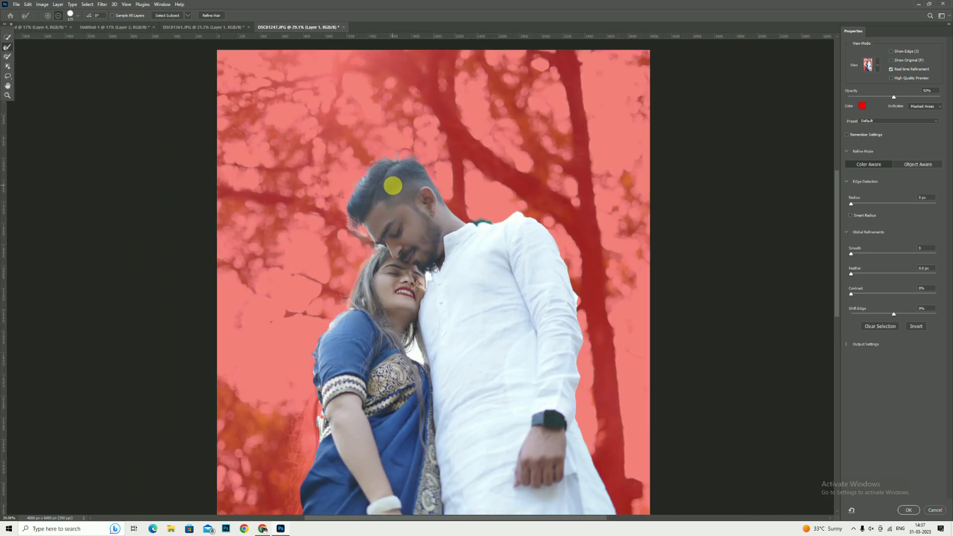
click(909, 509)
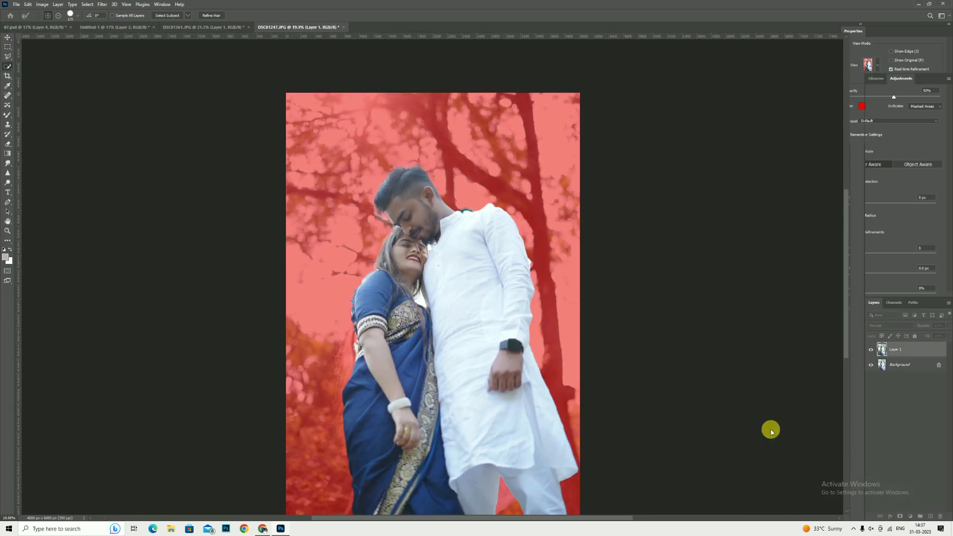
Step: Copy the selected couple to a new layer and hide Layer 1 and the Background layer
scroll(466, 162, up, 5)
key(ctrl+shift+alt+n)
click(870, 365)
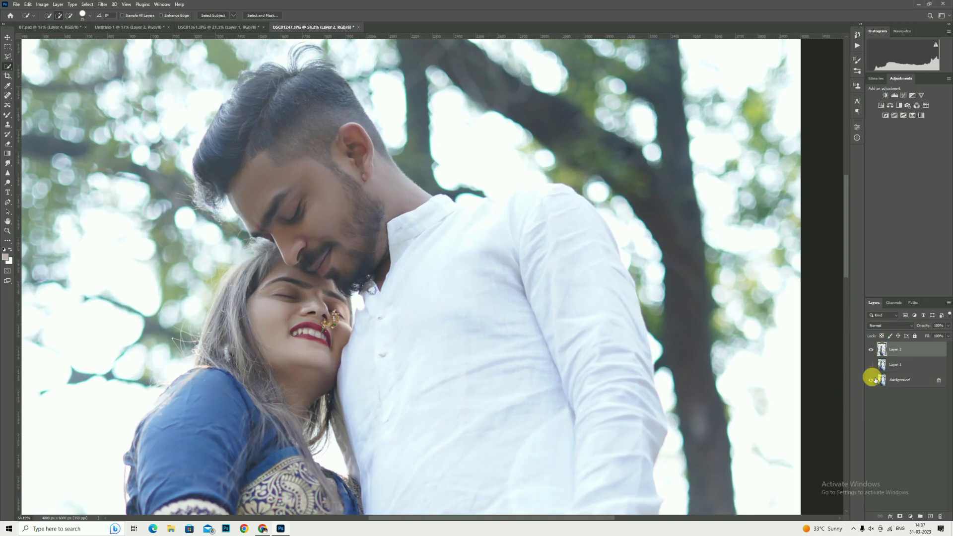
click(871, 380)
Step: Outline the leftover background above the man's shoulder with the Polygonal Lasso, delete it and deselect
click(7, 56)
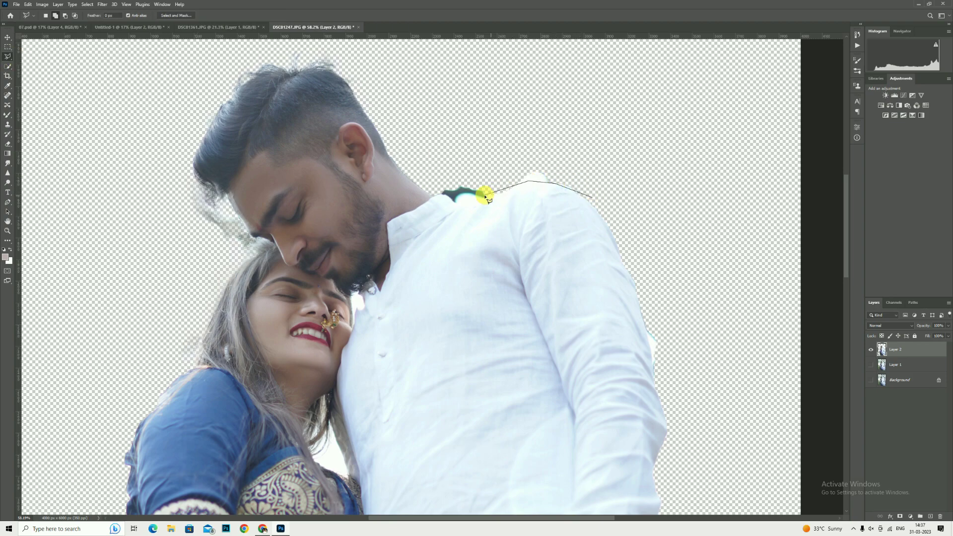
click(440, 168)
click(579, 125)
double_click(617, 133)
right_click(546, 174)
click(546, 175)
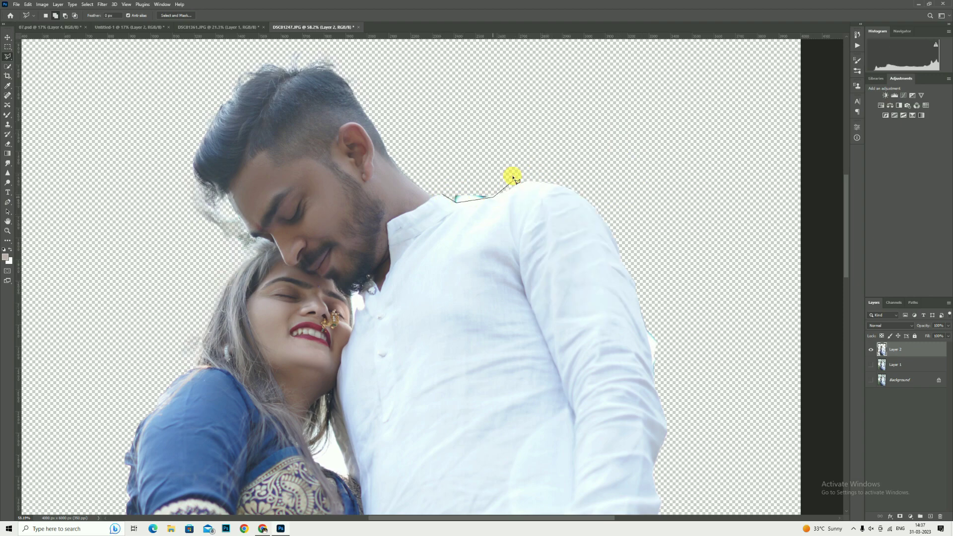
right_click(541, 150)
click(549, 153)
scroll(558, 158, down, 3)
Step: Delete the leftover background patch between the man's forehead and the woman's hair, and deselect
scroll(366, 187, up, 5)
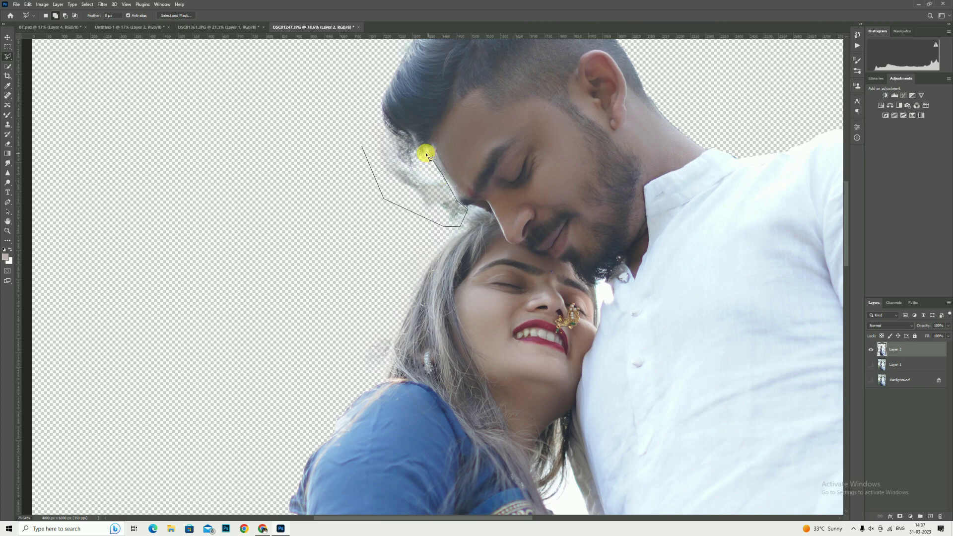
click(346, 128)
key(Delete)
key(ctrl+d)
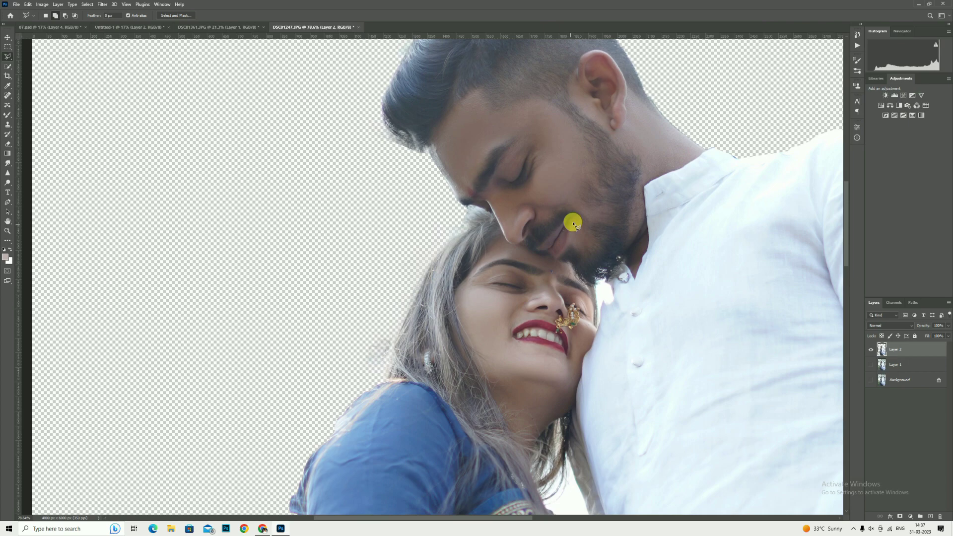
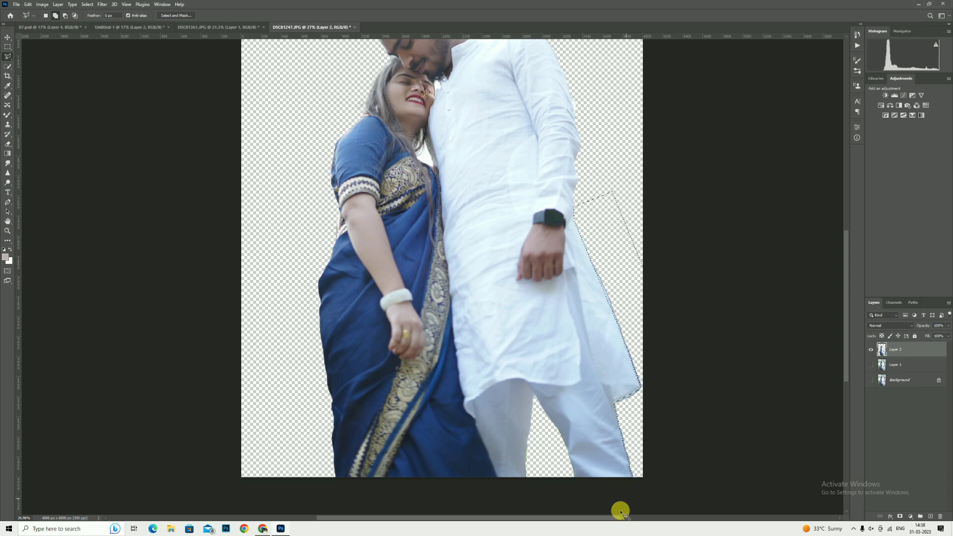
Step: Delete the lassoed background fringe along the outer edge of the man's kurta and trouser leg, and deselect
key(Delete)
right_click(623, 258)
click(625, 263)
scroll(488, 327, up, 1)
scroll(489, 328, down, 2)
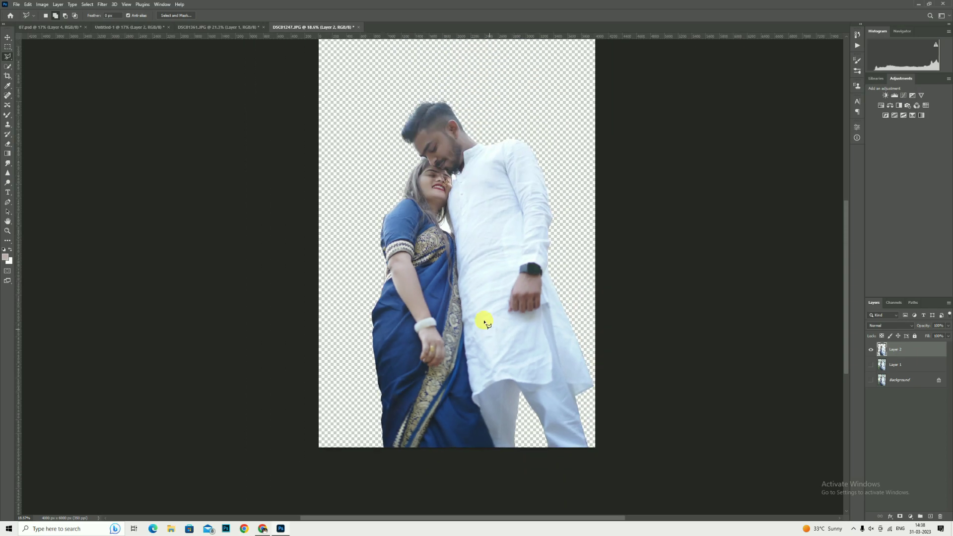
Step: Delete the white background gap between the woman's hair and the man's kurta, and deselect
scroll(485, 319, up, 5)
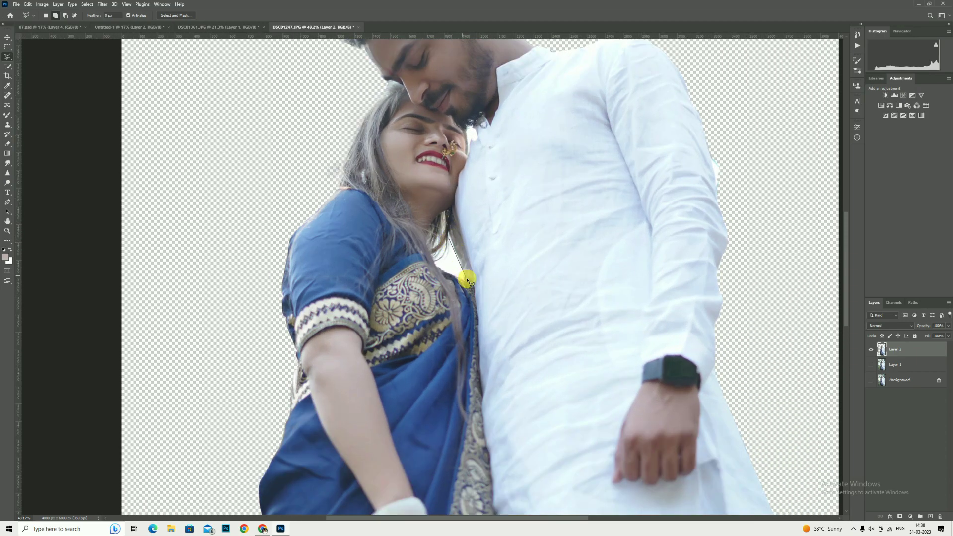
double_click(439, 261)
key(Delete)
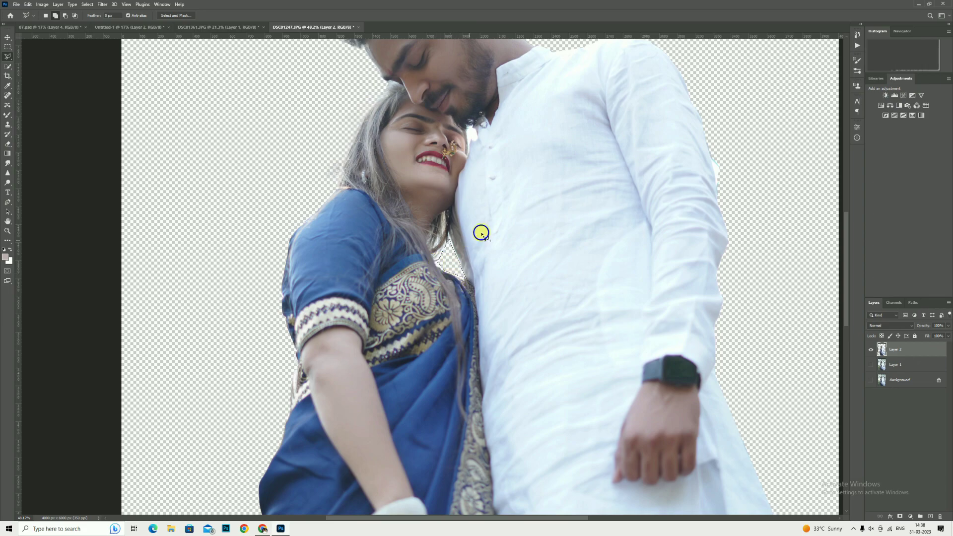
right_click(482, 233)
click(486, 242)
scroll(464, 238, up, 1)
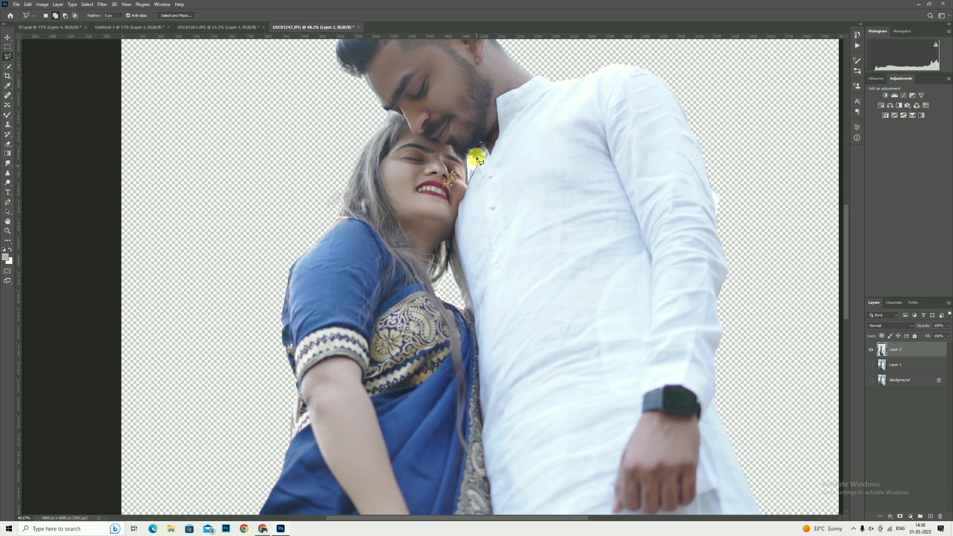
Step: Delete the small background remnants under the man's beard and beside the woman's hair, and deselect
double_click(478, 153)
key(Delete)
right_click(480, 155)
click(486, 158)
double_click(439, 286)
key(Delete)
right_click(451, 248)
click(480, 257)
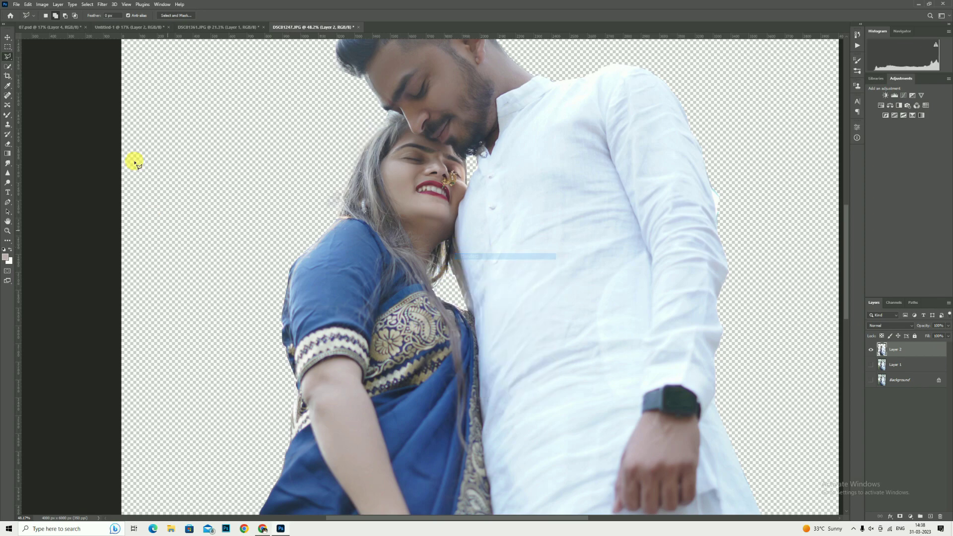
Step: Copy the cut-out couple into the Untitled-1 poster, scale it down and place it in the poster's lower right
click(8, 231)
right_click(395, 193)
click(402, 196)
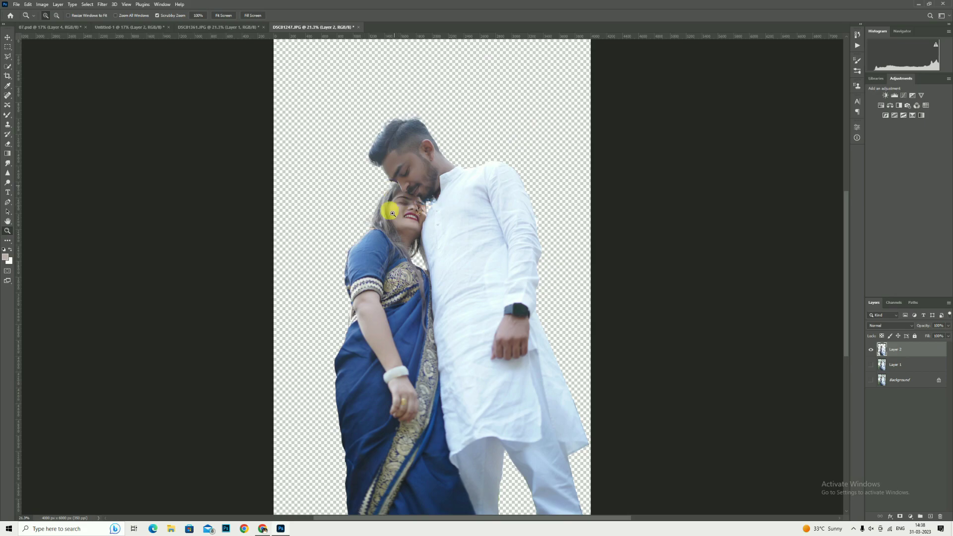
click(8, 38)
drag(447, 231, 159, 32)
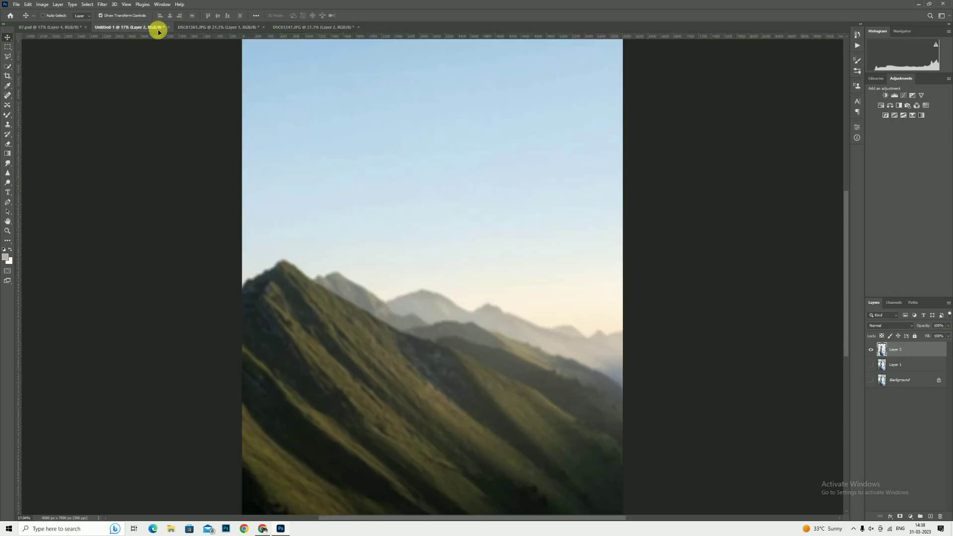
drag(445, 282, 457, 283)
drag(444, 198, 522, 288)
drag(487, 258, 482, 250)
scroll(481, 251, up, 1)
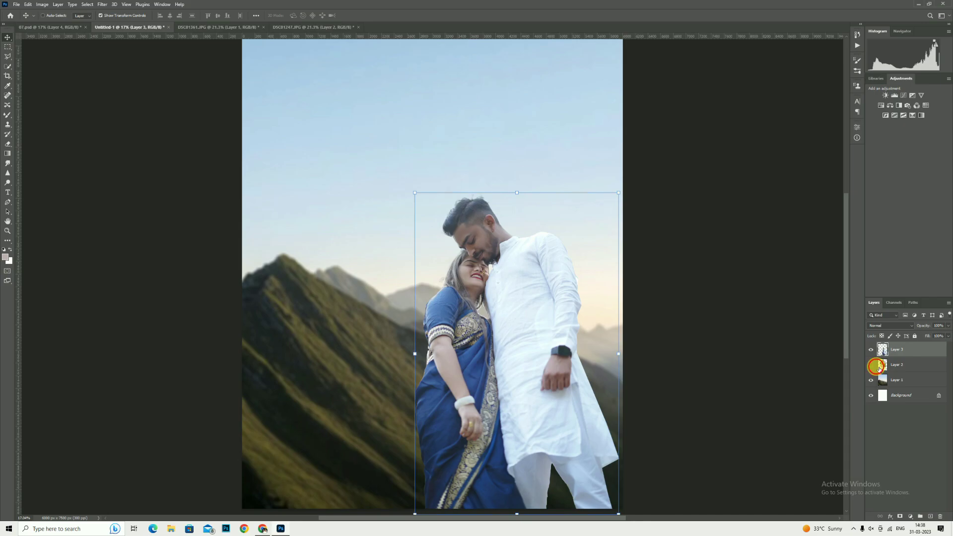
Step: Show Layer 2 with the embracing couple, enlarge it to about 122% and position it in the poster's upper half
click(871, 364)
click(895, 365)
drag(429, 212, 426, 201)
drag(551, 203, 604, 224)
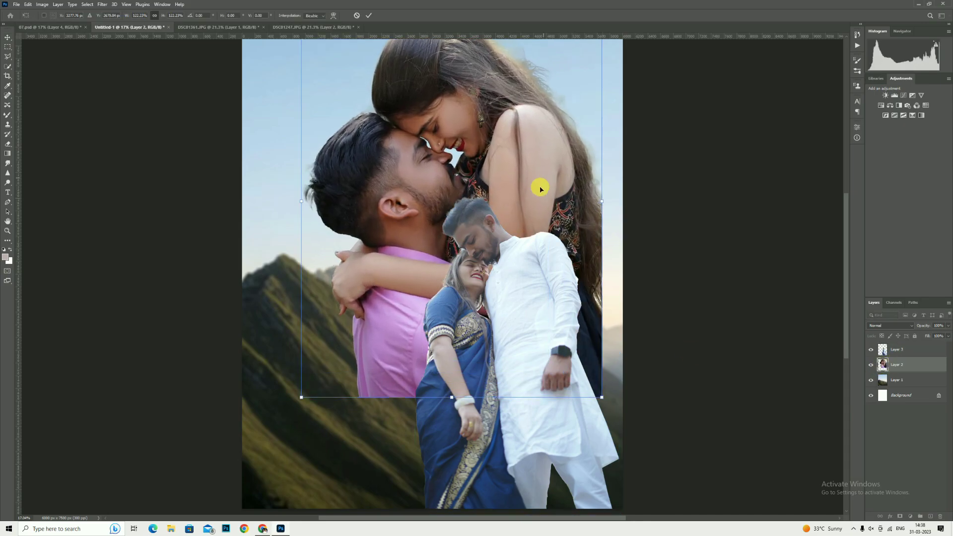
drag(543, 187, 536, 211)
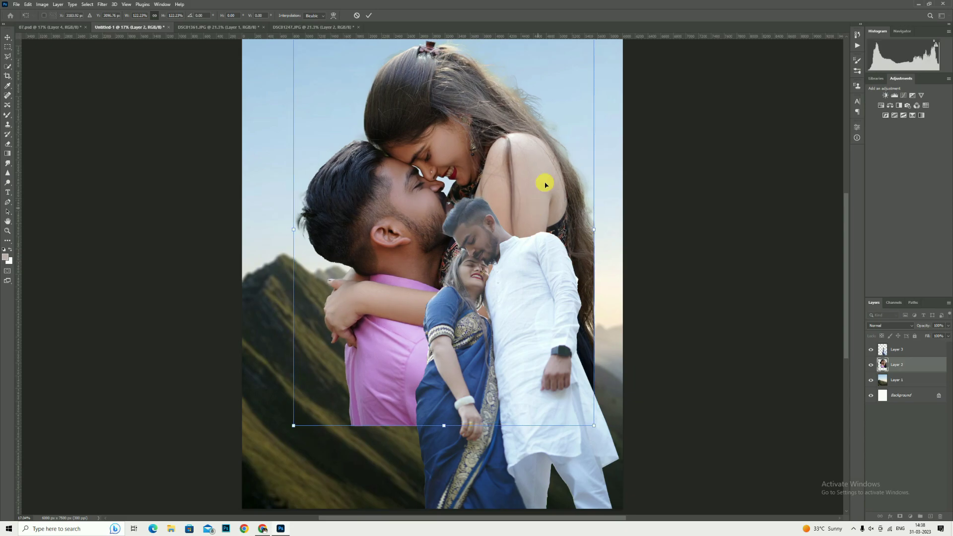
click(370, 19)
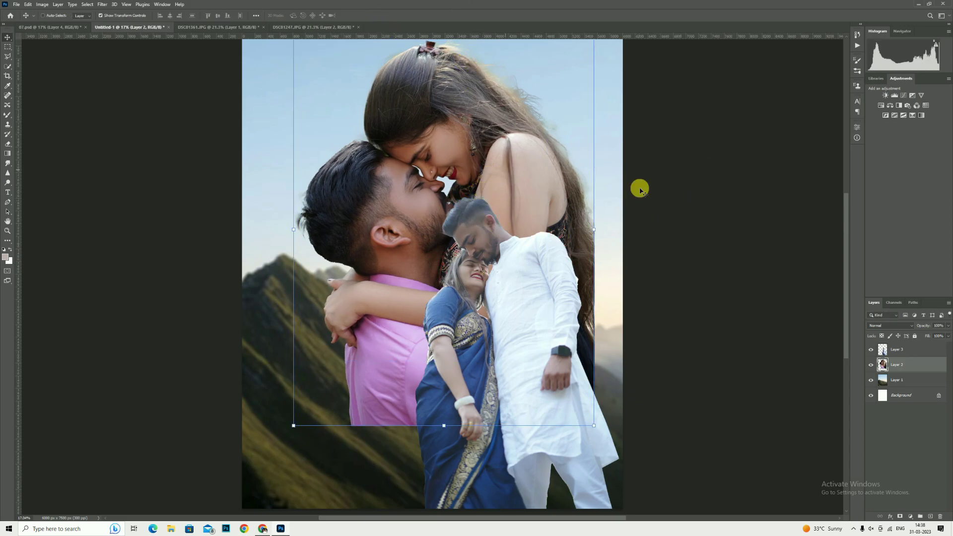
Step: Add a layer mask to Layer 2 and set up the Brush tool with 100% opacity and 89% flow
click(901, 518)
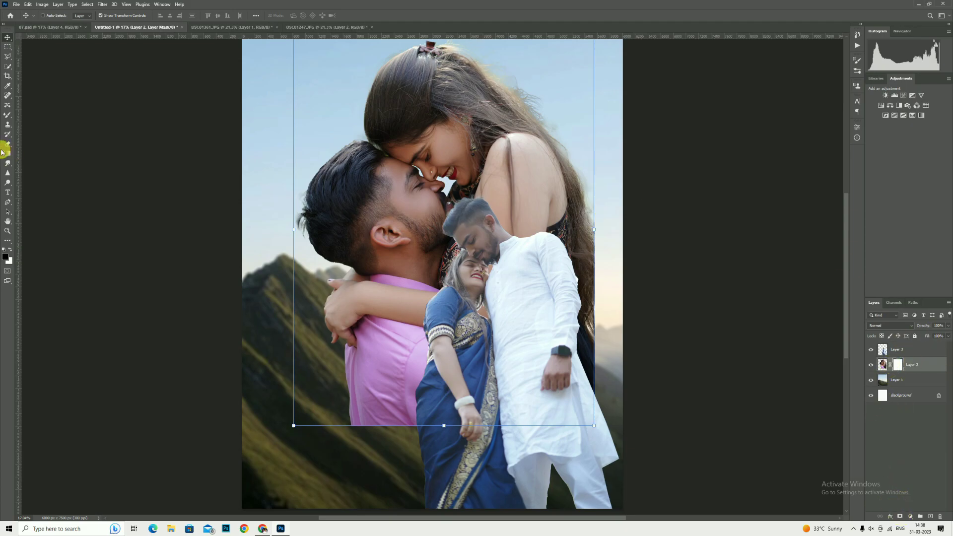
drag(8, 114, 28, 115)
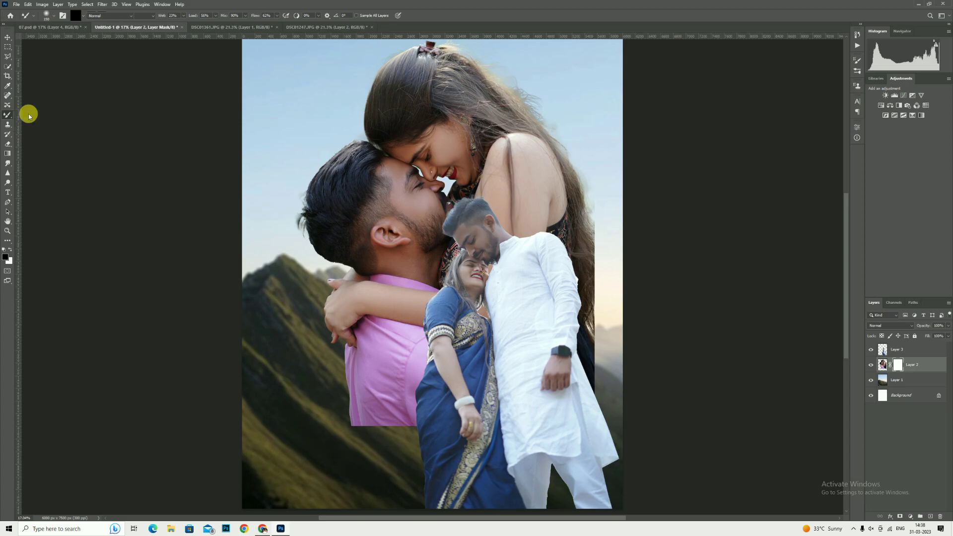
drag(145, 18, 193, 19)
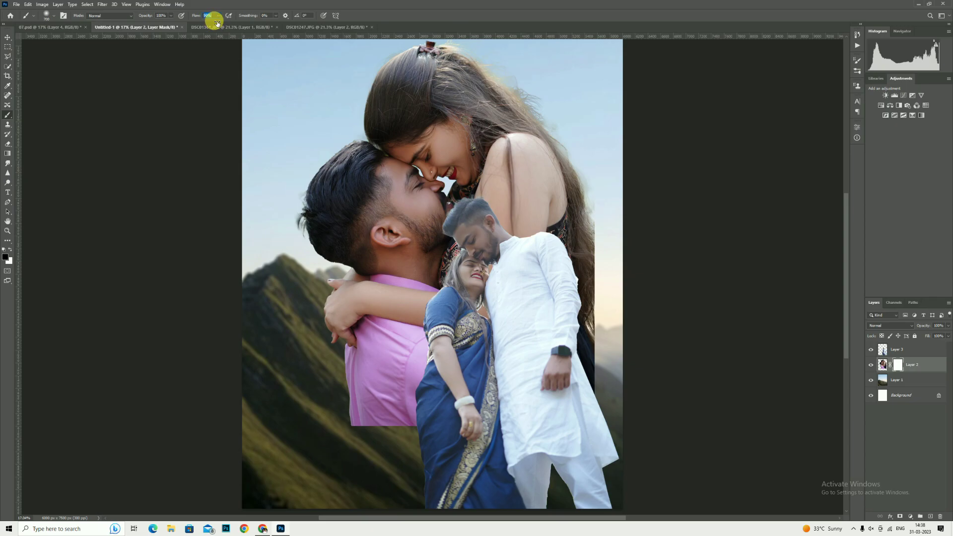
drag(217, 22, 198, 21)
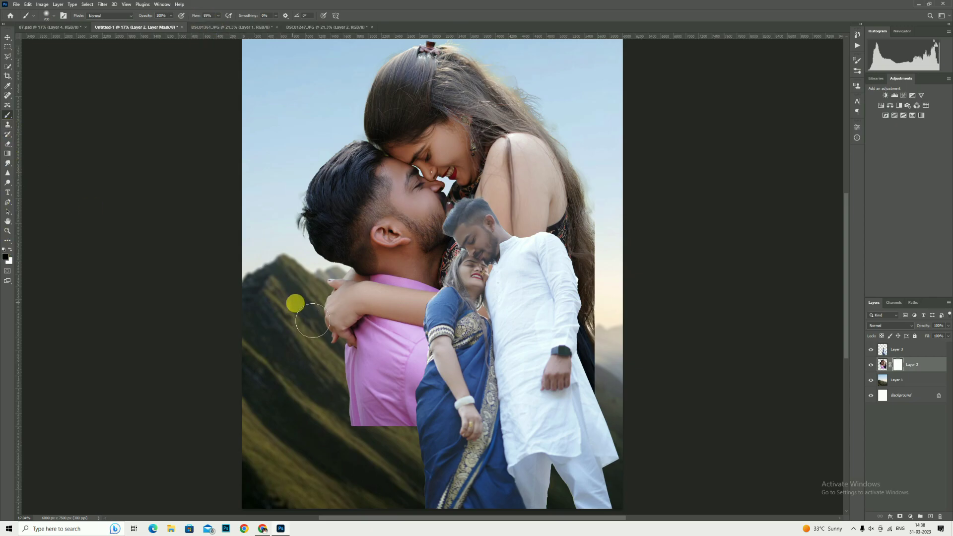
Step: Paint on Layer 2's mask with a much larger black brush to fade the embracing couple's lower part into the mountains
key(])
scroll(352, 352, down, 1)
key(])
key(])
key(])
key(])
key(])
key(])
key(])
key(])
key(])
key(])
key(])
key(])
key(])
key(])
scroll(354, 352, down, 2)
scroll(356, 354, up, 3)
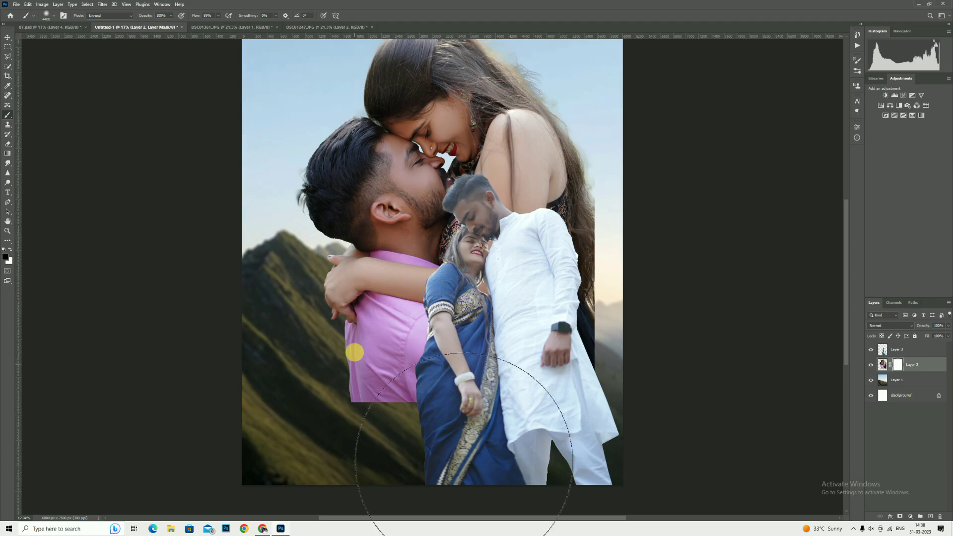
scroll(361, 382, down, 2)
mouse_move(273, 364)
mouse_down()
mouse_move(405, 412)
mouse_move(509, 423)
mouse_move(641, 375)
mouse_move(715, 226)
mouse_move(707, 276)
mouse_move(645, 372)
mouse_up()
scroll(610, 412, up, 1)
scroll(651, 296, up, 1)
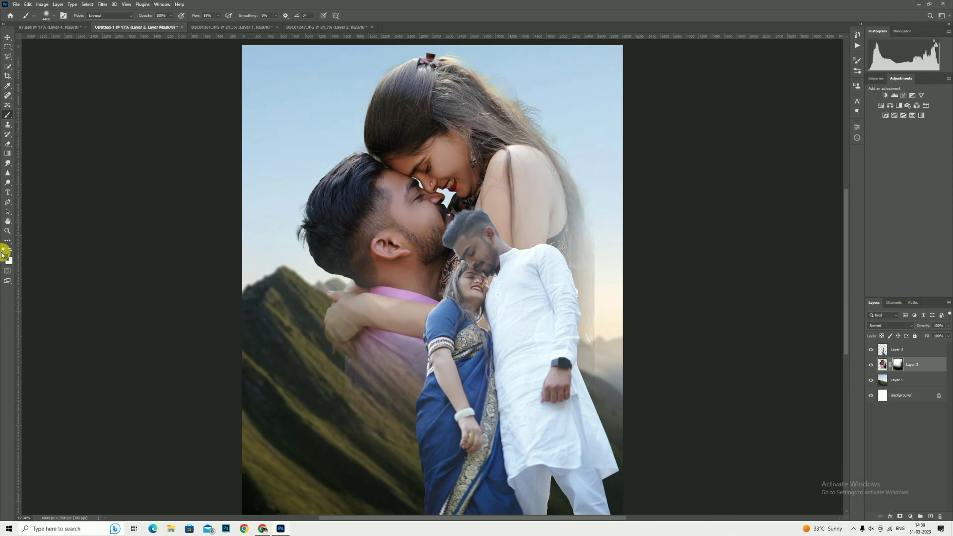
Step: Fade the hard right edge of the embracing couple on the mask with a somewhat smaller brush
scroll(564, 347, up, 1)
scroll(635, 311, down, 2)
key(bracketleft)
key(bracketleft)
key(bracketleft)
key(bracketleft)
key(bracketleft)
key(bracketleft)
key(bracketleft)
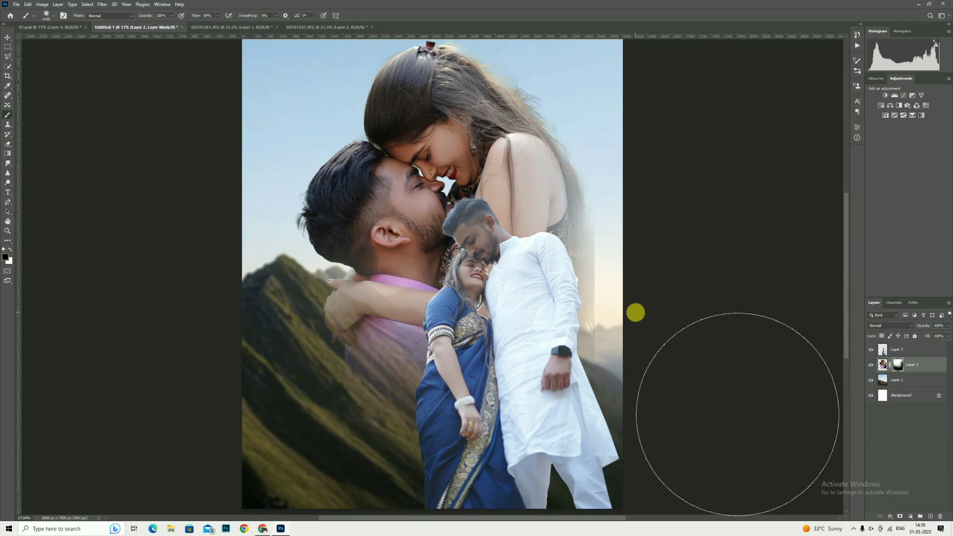
mouse_move(640, 258)
mouse_down()
mouse_move(657, 308)
mouse_move(685, 336)
mouse_move(689, 289)
mouse_move(693, 405)
mouse_up()
scroll(571, 379, up, 2)
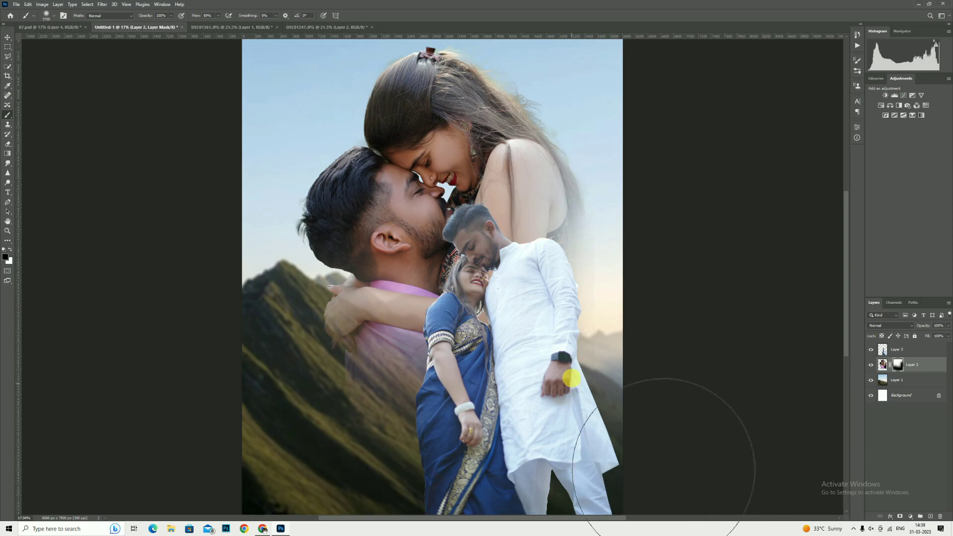
Step: Move the mountain background on Layer 1 lower so that more sky shows behind the embracing couple
click(7, 230)
scroll(464, 249, down, 2)
drag(472, 258, 447, 257)
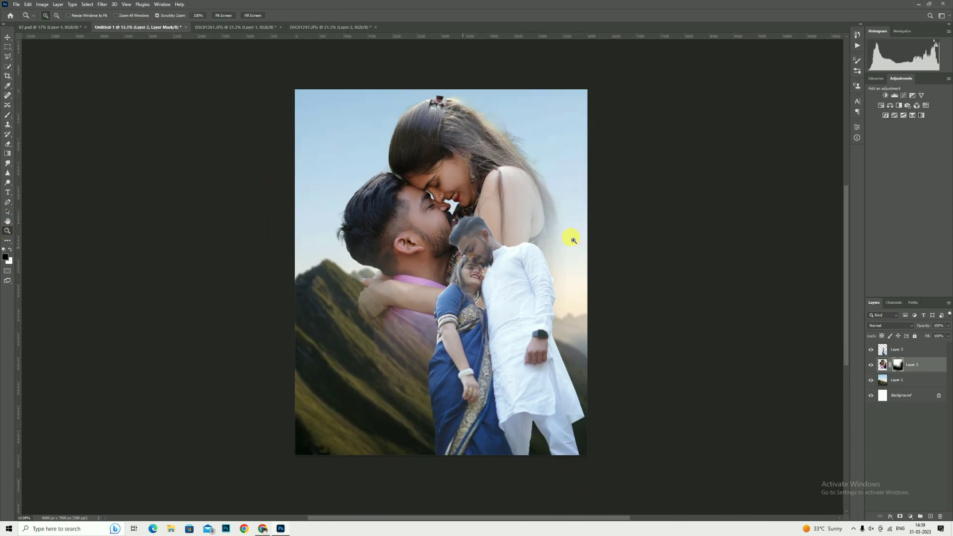
click(906, 383)
click(11, 42)
drag(476, 196, 493, 225)
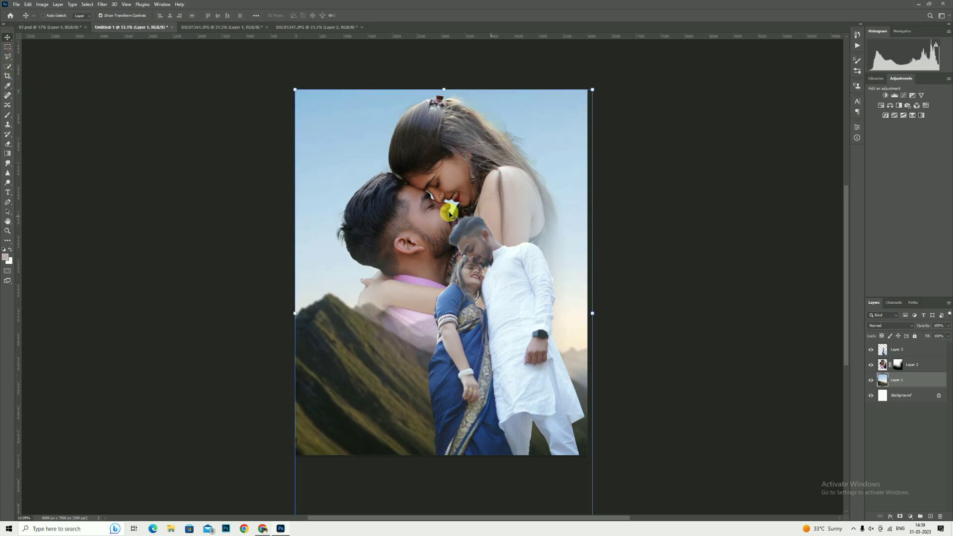
Step: Set the blend mode of the embracing couple on Layer 2 to Luminosity
click(883, 366)
click(881, 325)
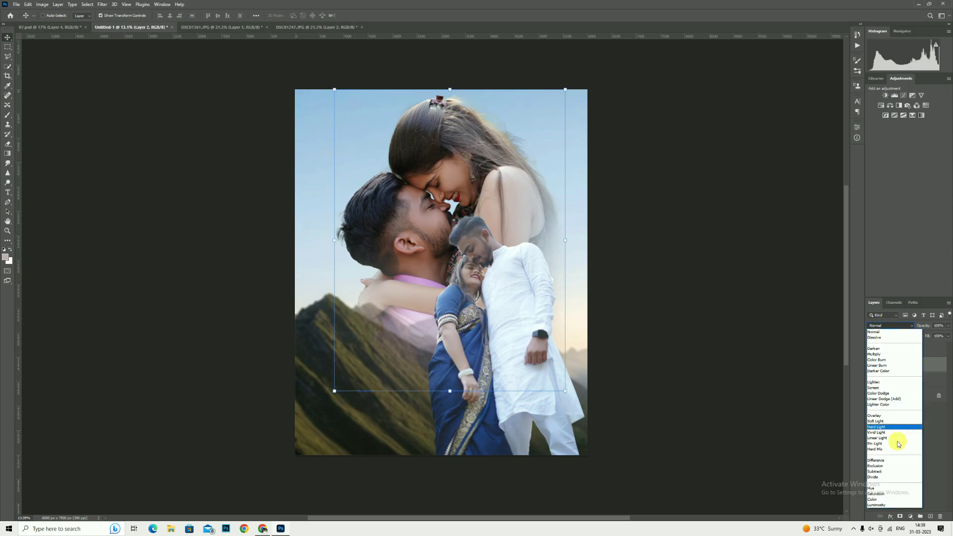
click(885, 506)
Step: Enlarge and reposition the embracing couple on Layer 2, and reduce the layer's opacity to 46%
drag(526, 225, 516, 206)
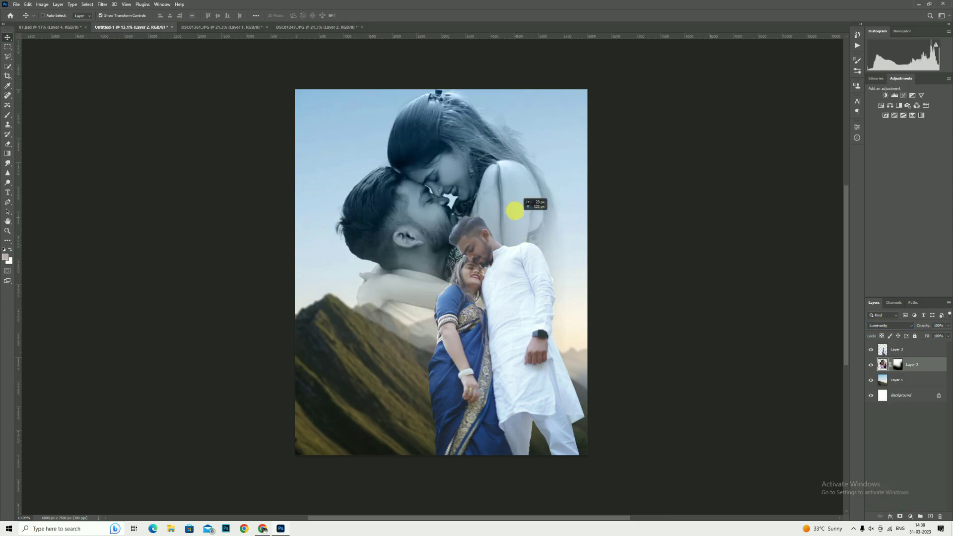
key(ctrl+t)
mouse_move(564, 225)
mouse_down()
mouse_move(583, 230)
mouse_move(560, 235)
mouse_up()
click(369, 16)
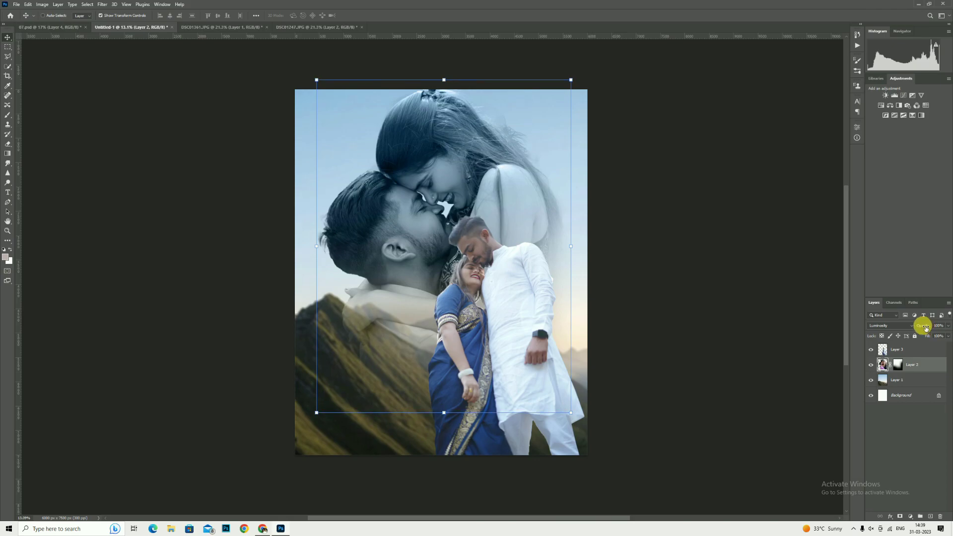
drag(919, 328, 905, 331)
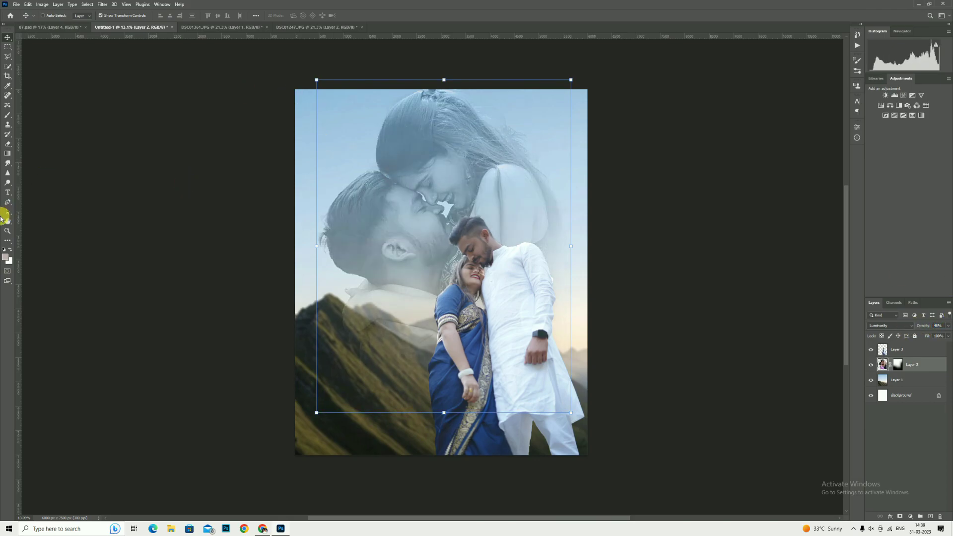
Step: Scale the standing couple on Layer 3 down to about 94% and place it near the poster's lower-right edge
click(7, 231)
click(457, 206)
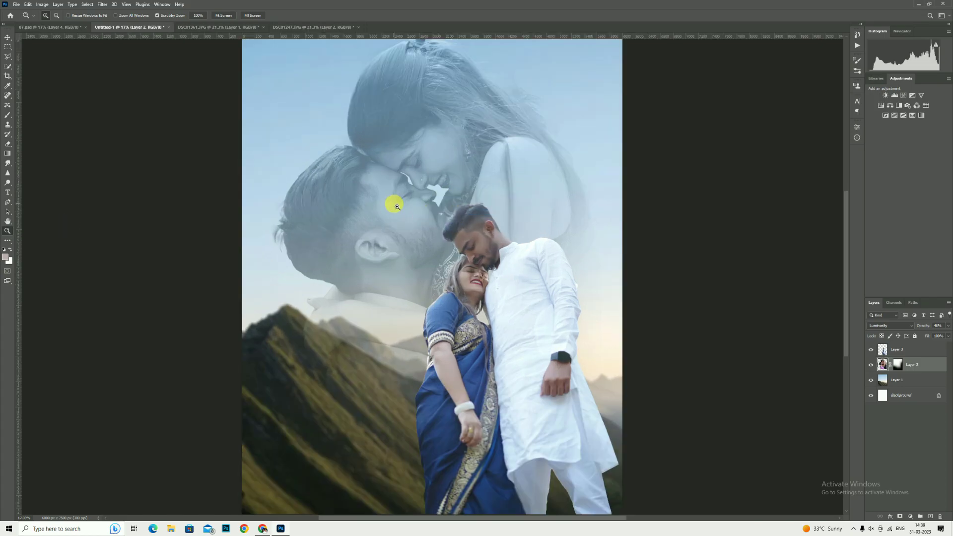
drag(448, 253, 497, 236)
key(ctrl+0)
right_click(499, 247)
click(503, 251)
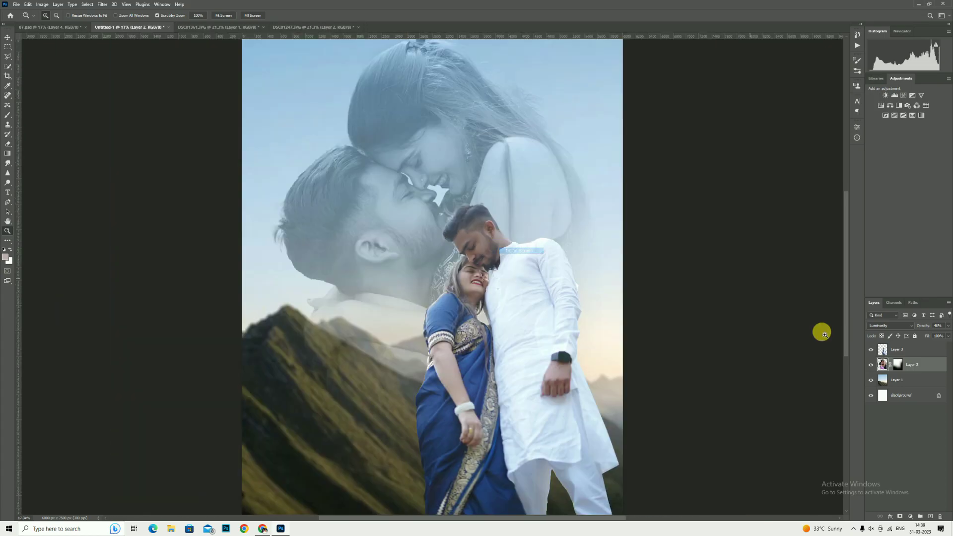
click(884, 349)
drag(415, 196, 400, 192)
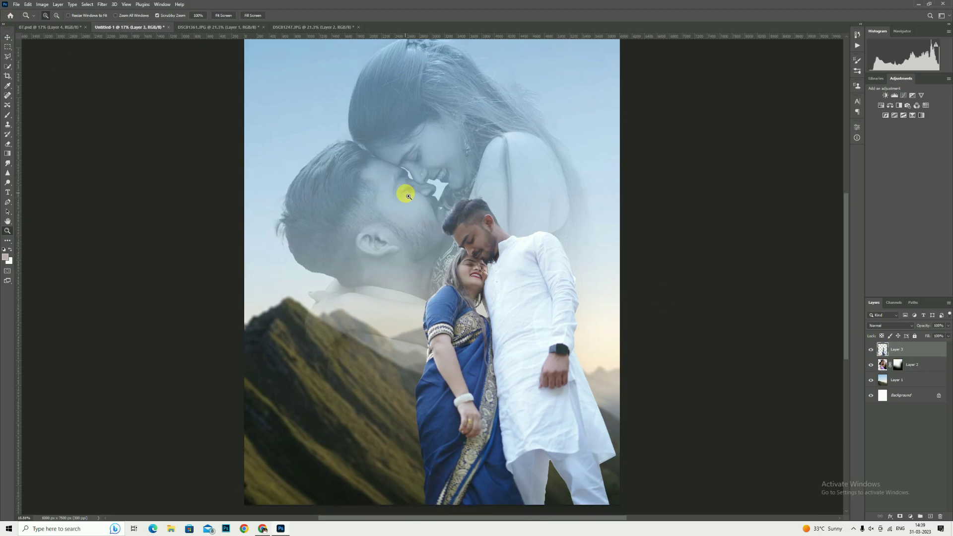
click(7, 37)
drag(620, 199, 604, 211)
drag(574, 252, 587, 255)
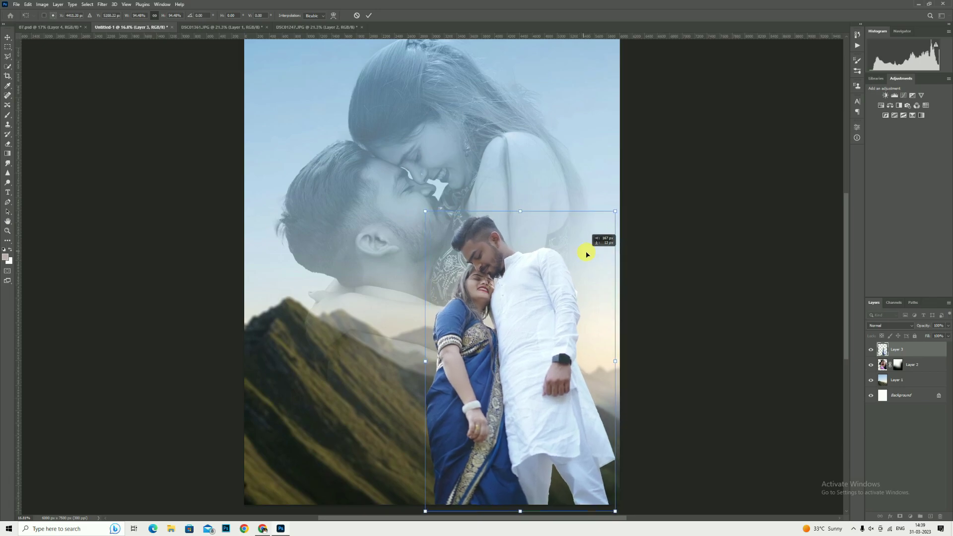
click(8, 230)
right_click(542, 195)
click(551, 200)
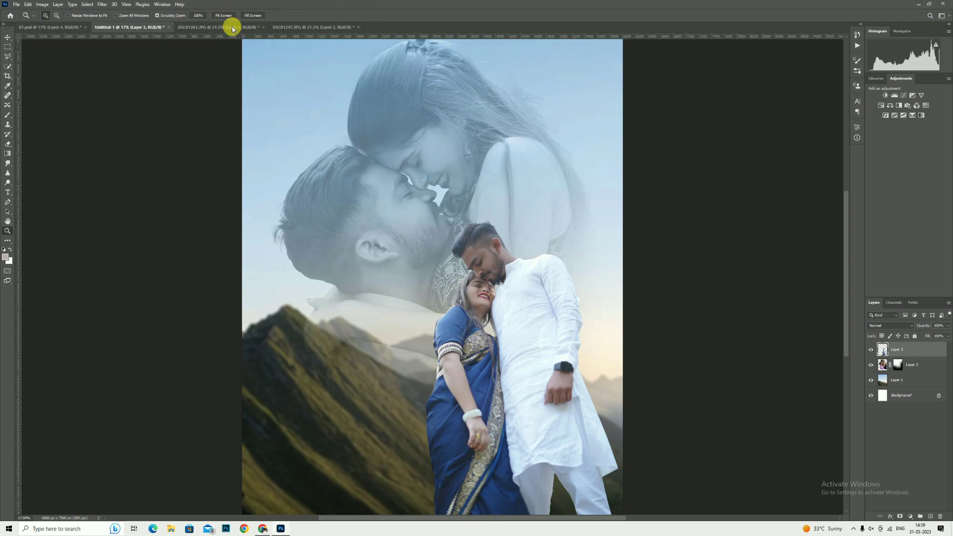
right_click(330, 117)
click(357, 121)
right_click(350, 123)
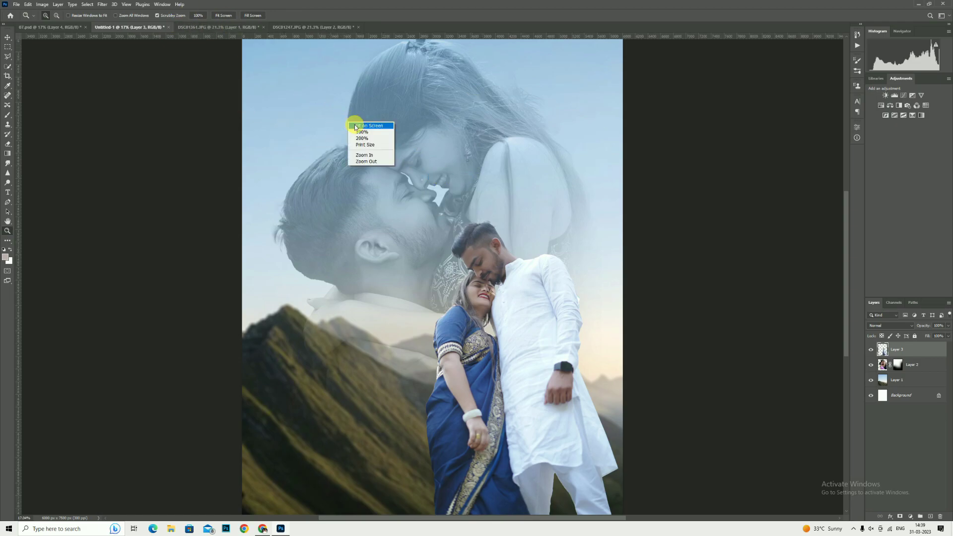
click(356, 126)
Step: Copy the save-the-date text, red heart and couple's names layers from the finished reference PSD into the Untitled-1 poster
click(55, 28)
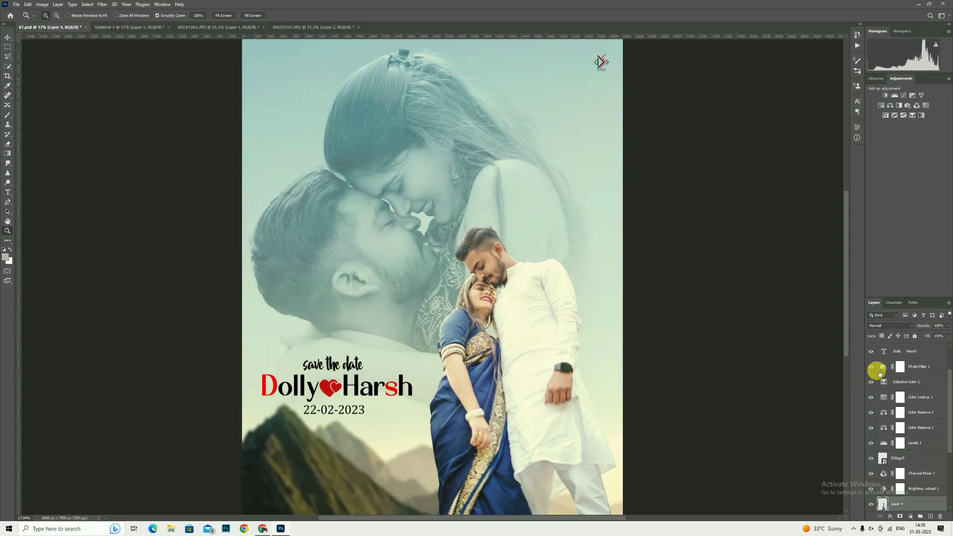
scroll(880, 373, up, 1)
click(910, 387)
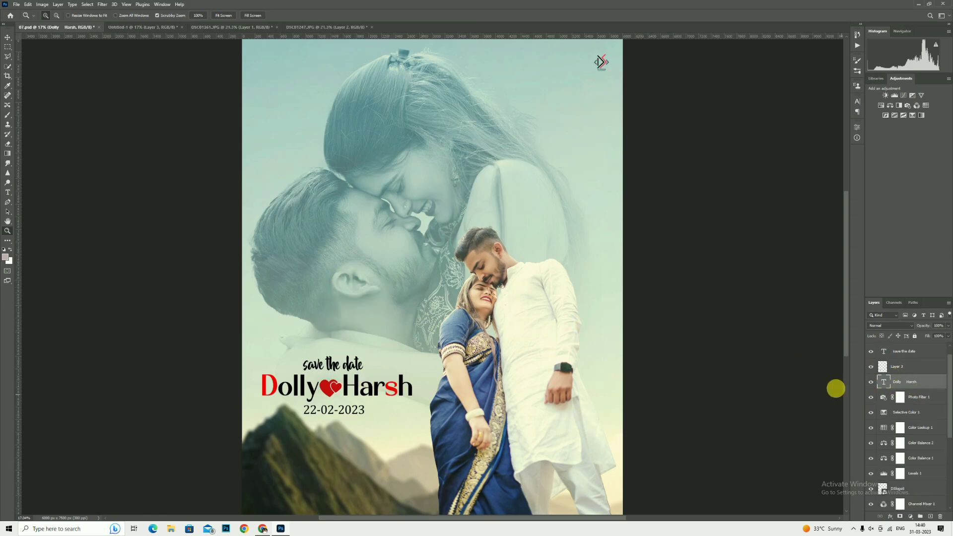
click(872, 367)
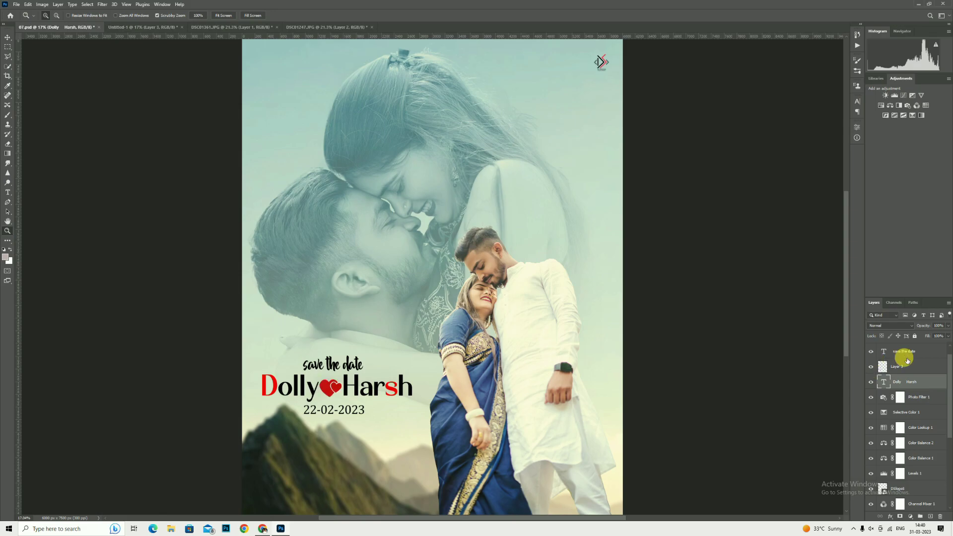
click(934, 369)
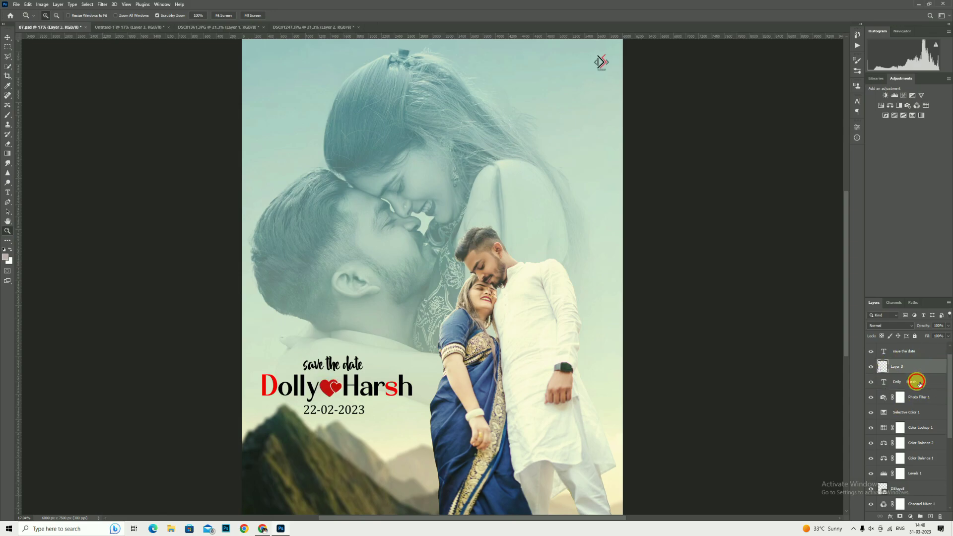
shift+click(919, 382)
shift+click(921, 353)
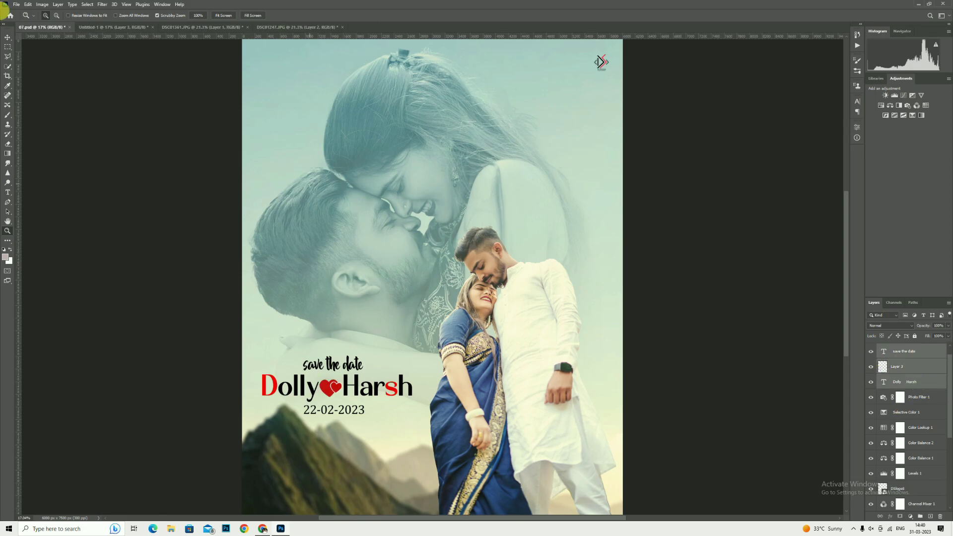
click(7, 37)
drag(396, 283, 381, 397)
click(43, 27)
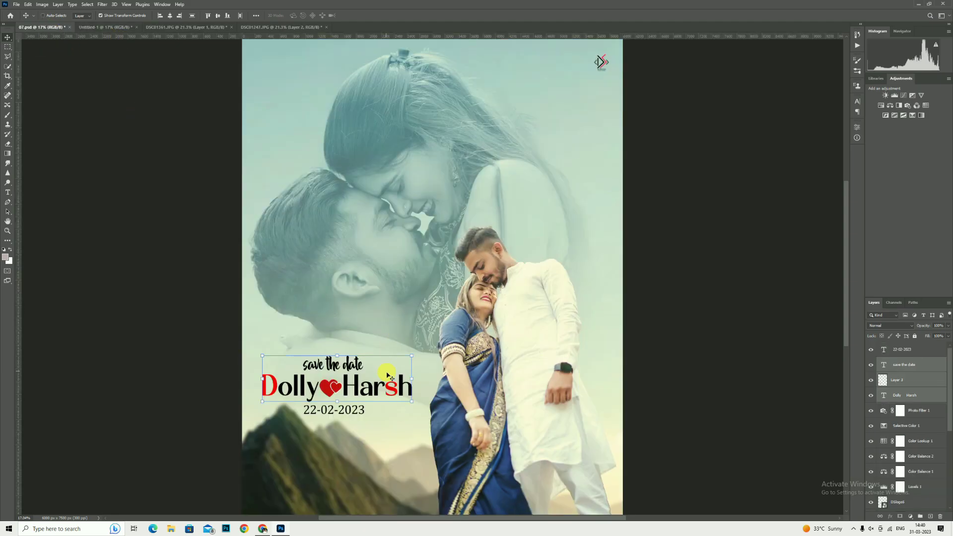
click(113, 27)
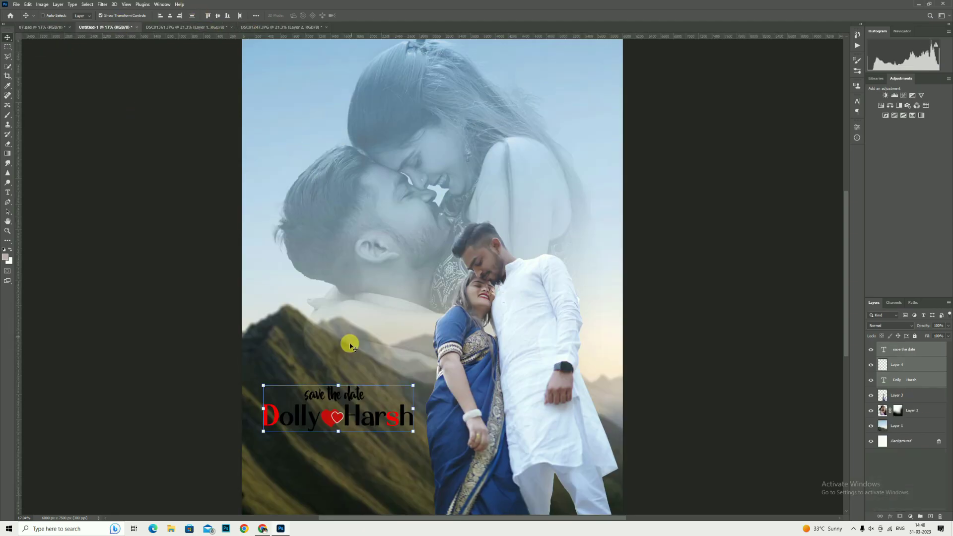
Step: Hide the save-the-date text layer and position the couple's names and heart over the mountains beside the standing couple
mouse_move(361, 394)
mouse_down()
mouse_move(346, 369)
mouse_move(346, 385)
mouse_up()
scroll(372, 366, down, 1)
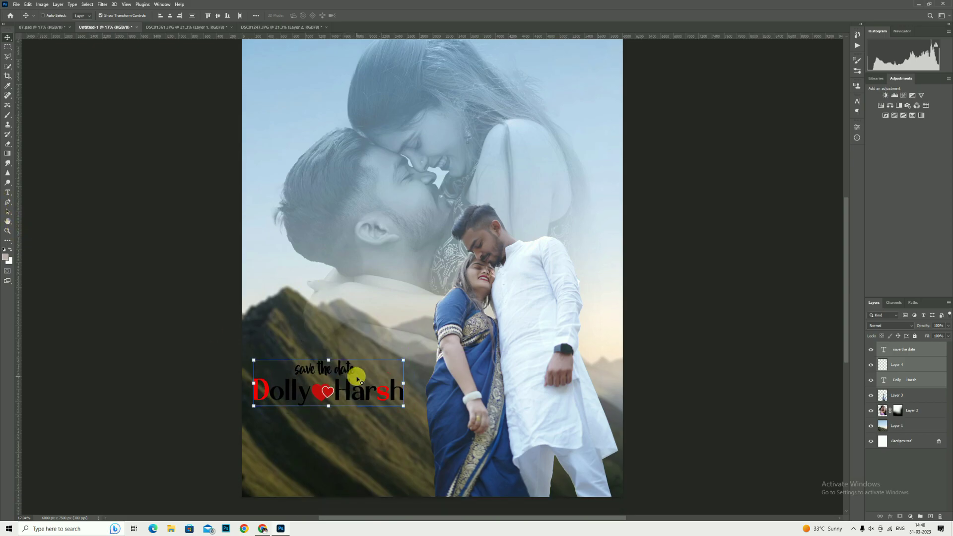
click(871, 350)
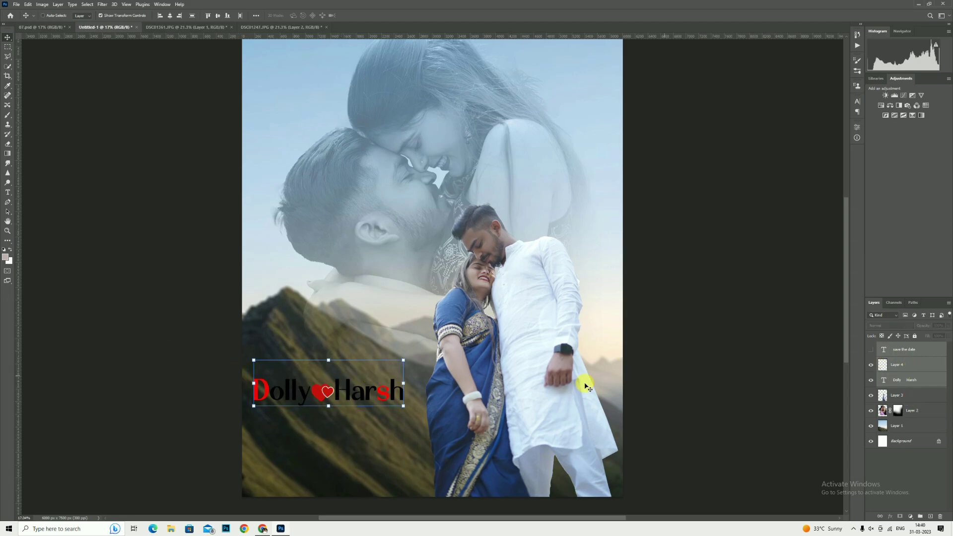
drag(361, 392, 367, 398)
Step: Move the mountain background on Layer 1 lower behind the names and stretch it vertically to about 125% height
click(7, 232)
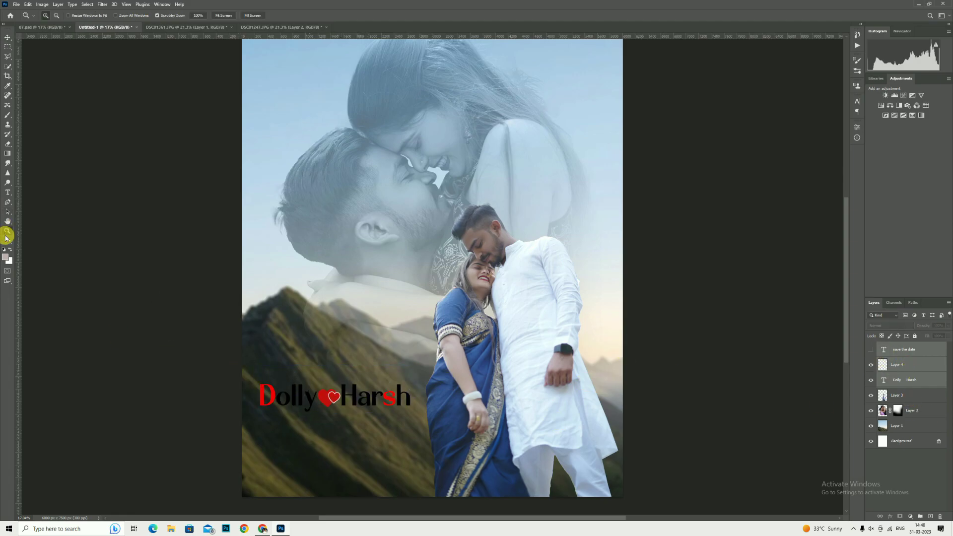
scroll(390, 212, up, 1)
drag(379, 310, 370, 307)
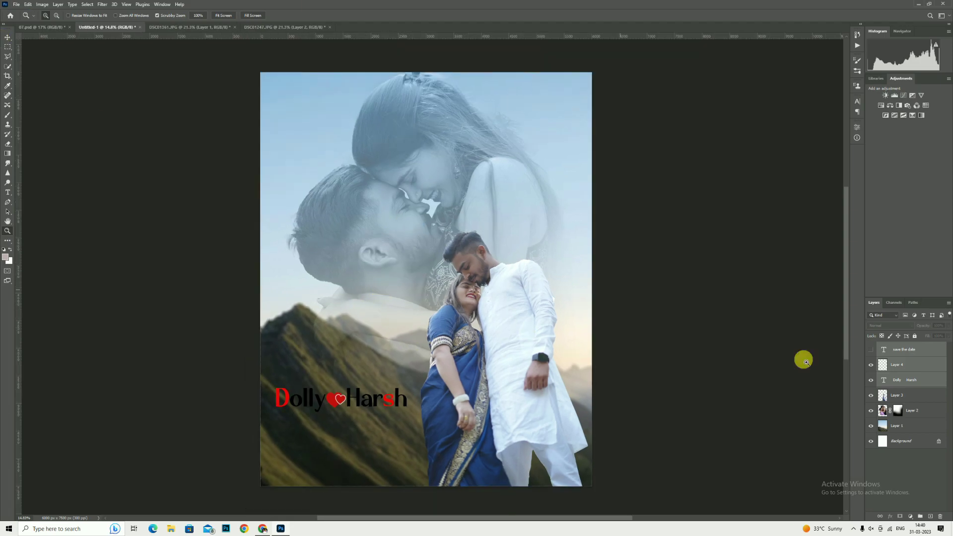
click(910, 429)
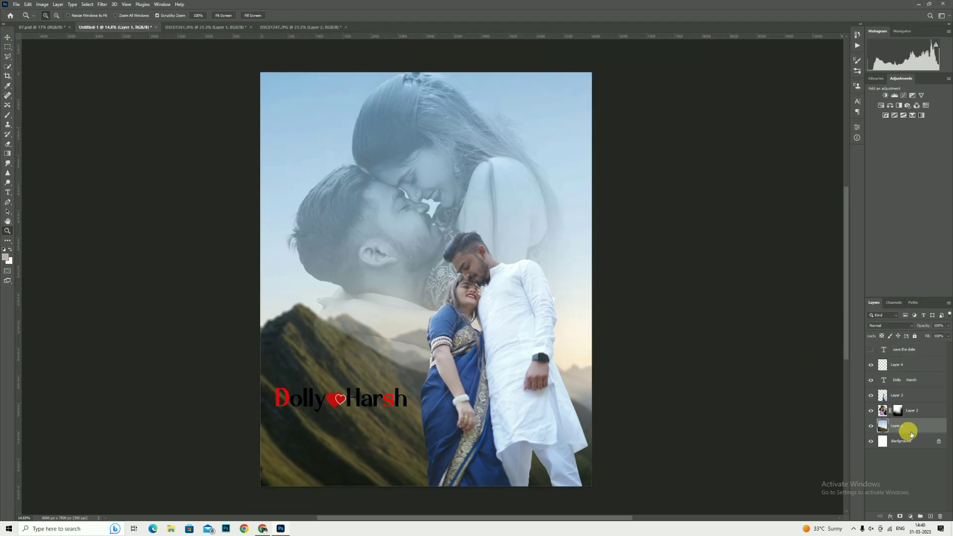
click(6, 38)
drag(417, 153, 423, 236)
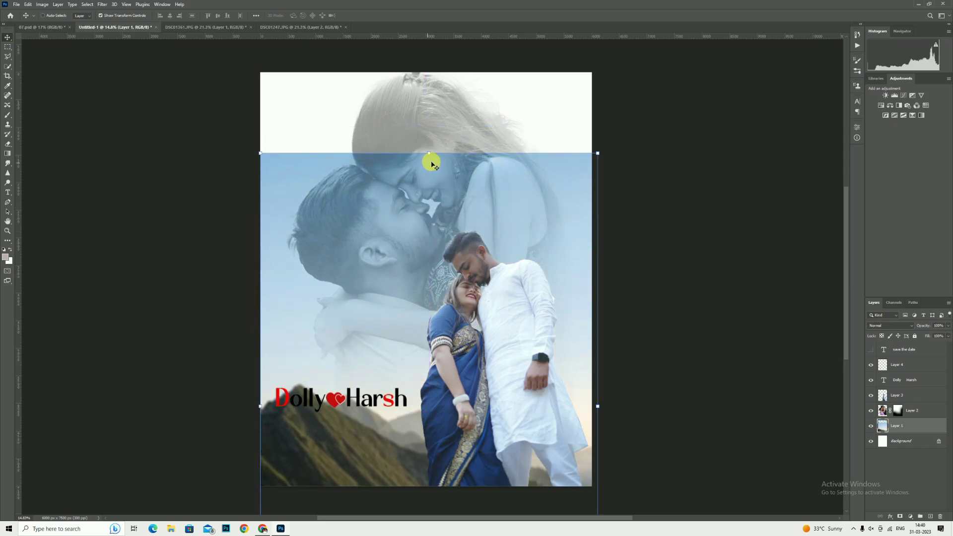
drag(430, 155, 430, 52)
drag(458, 185, 454, 208)
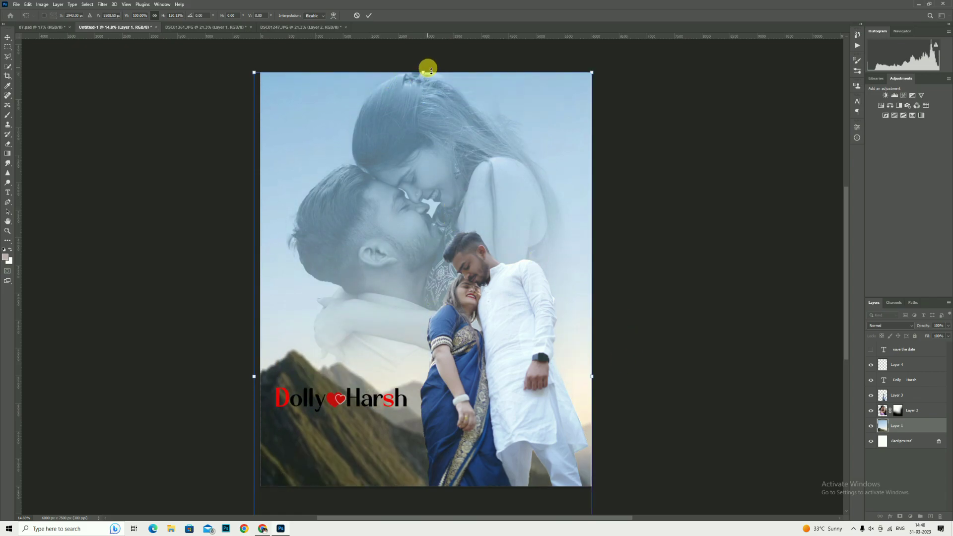
drag(428, 70, 428, 60)
drag(421, 122, 425, 159)
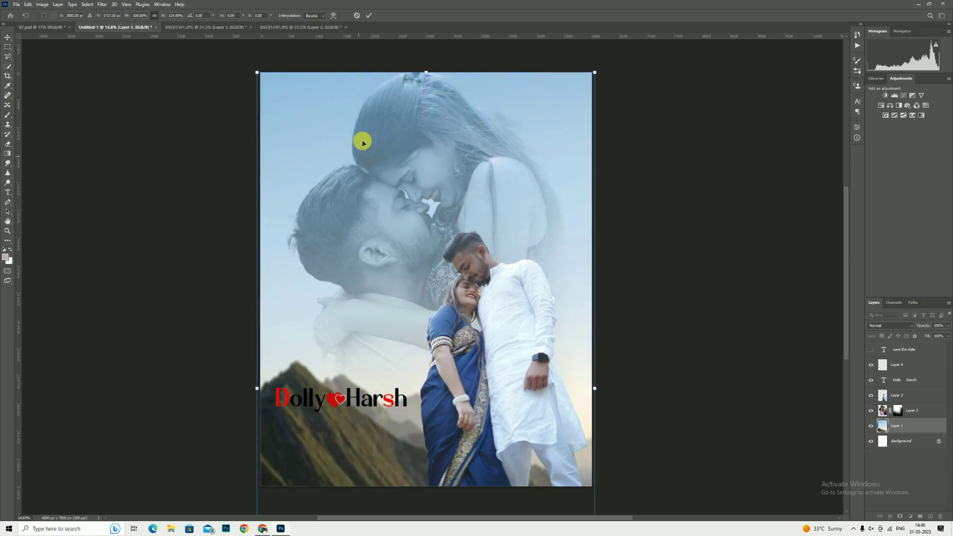
click(371, 17)
key(Return)
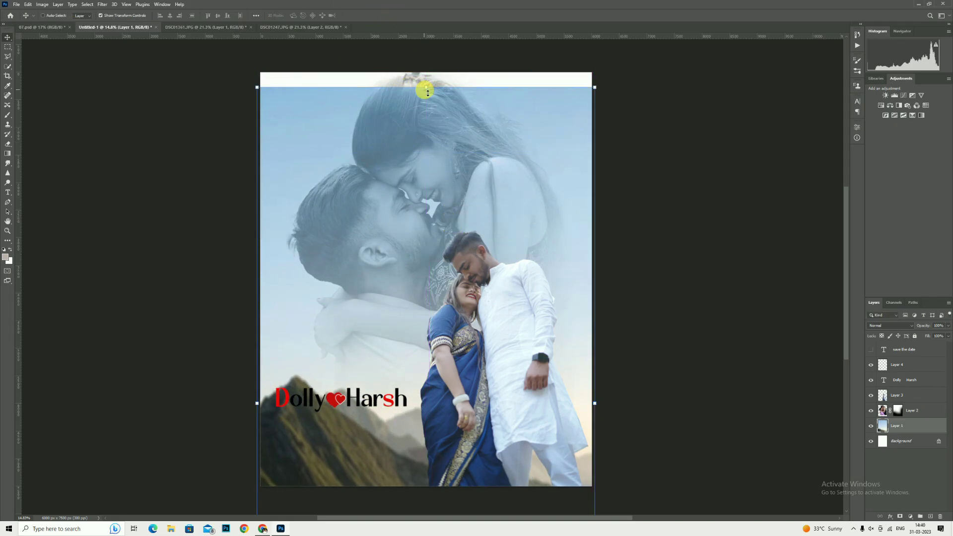
Step: Stretch the background's upper edge to about 104% height so the sky covers the white gap above
drag(426, 72, 425, 61)
mouse_move(445, 140)
mouse_down()
mouse_move(444, 178)
mouse_move(443, 149)
mouse_up()
drag(412, 181, 411, 179)
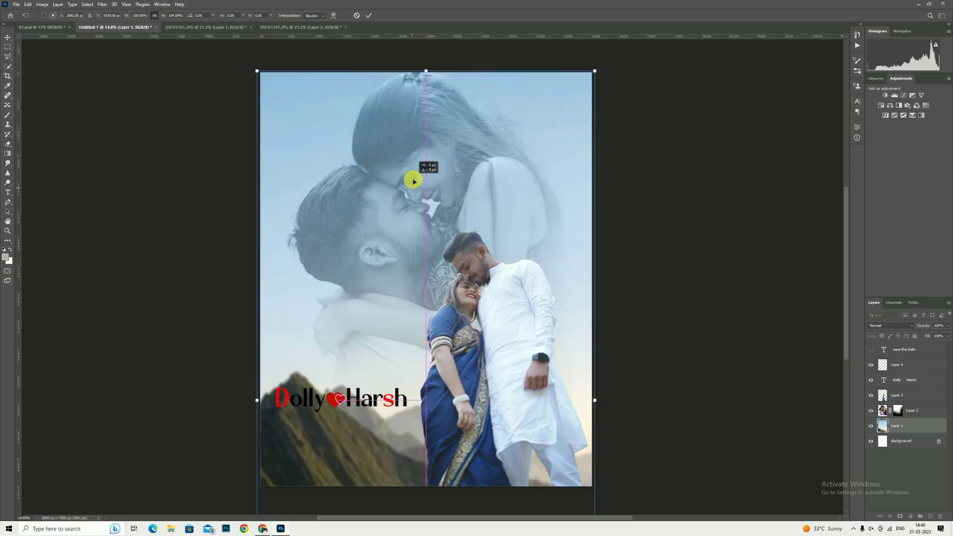
click(370, 17)
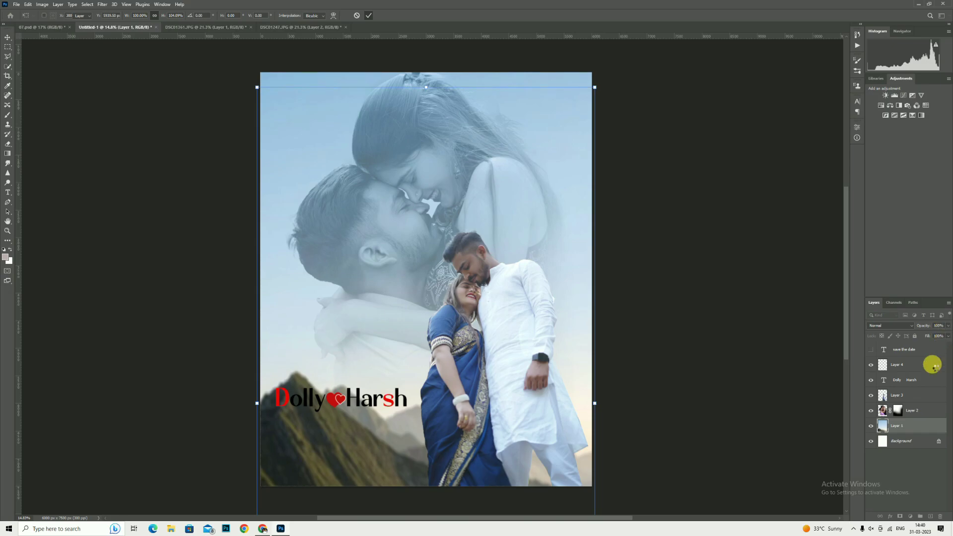
Step: Move the couple's names text together with the heart on Layer 4 up into the sky above the mountain peak
click(893, 380)
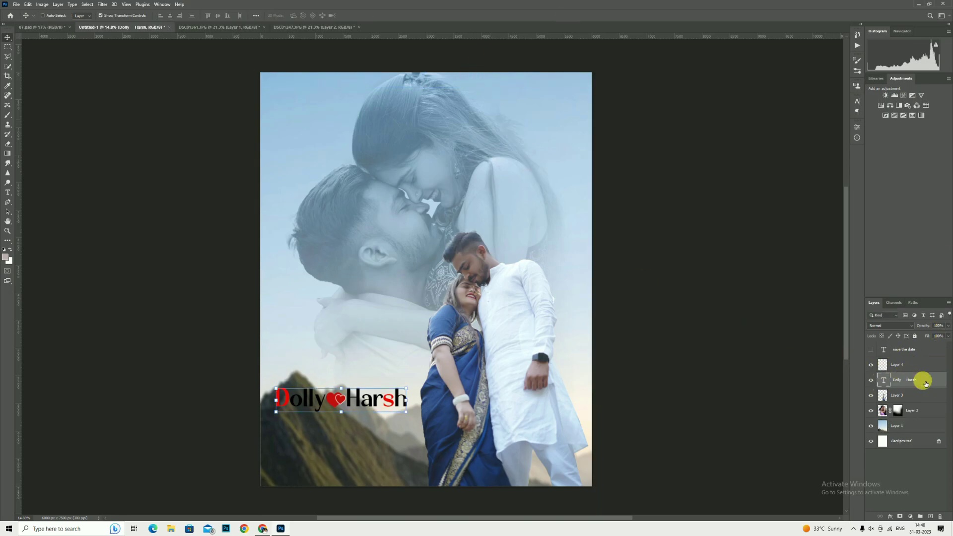
ctrl+click(904, 368)
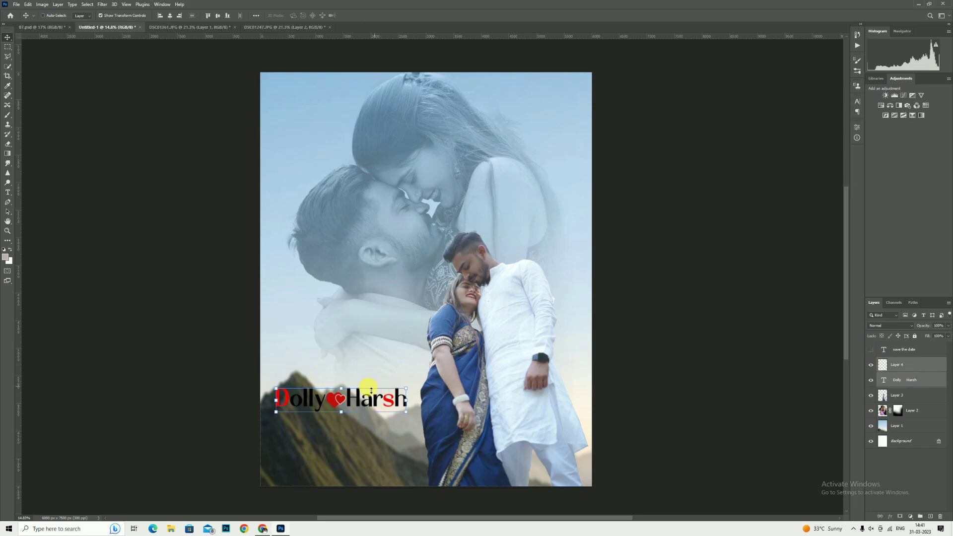
drag(371, 390, 380, 340)
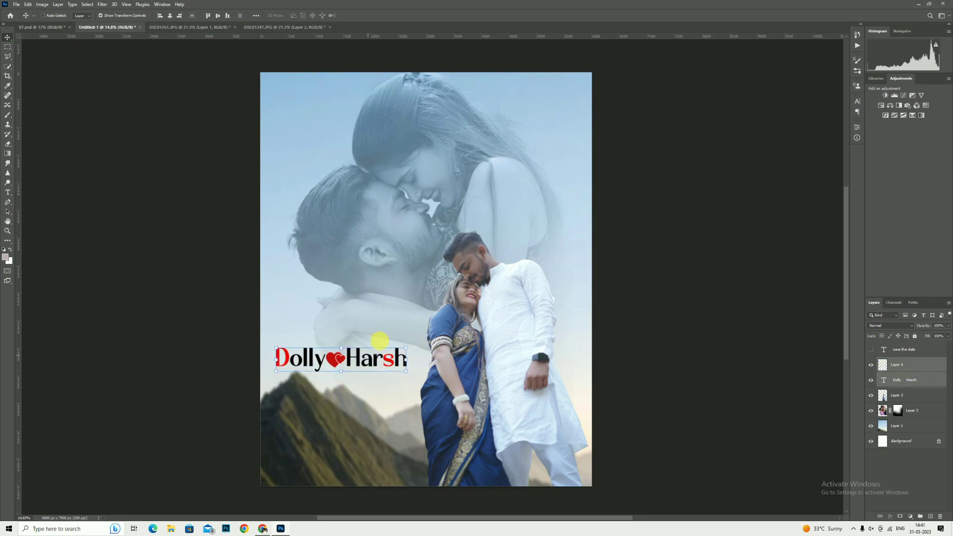
click(8, 231)
click(401, 260)
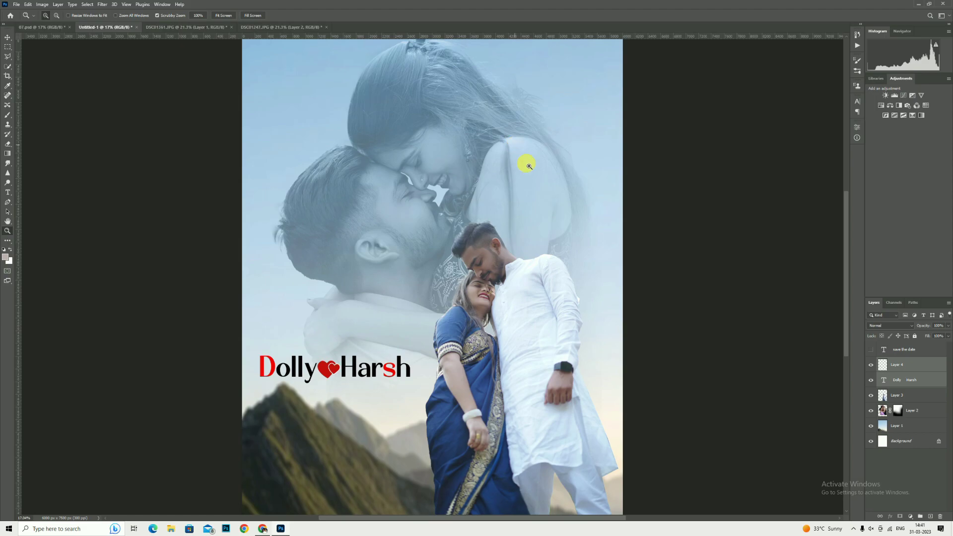
Step: Lasso the stray white fragment beside the man's upper sleeve on Layer 3, delete it and clear the selection
drag(523, 160, 495, 172)
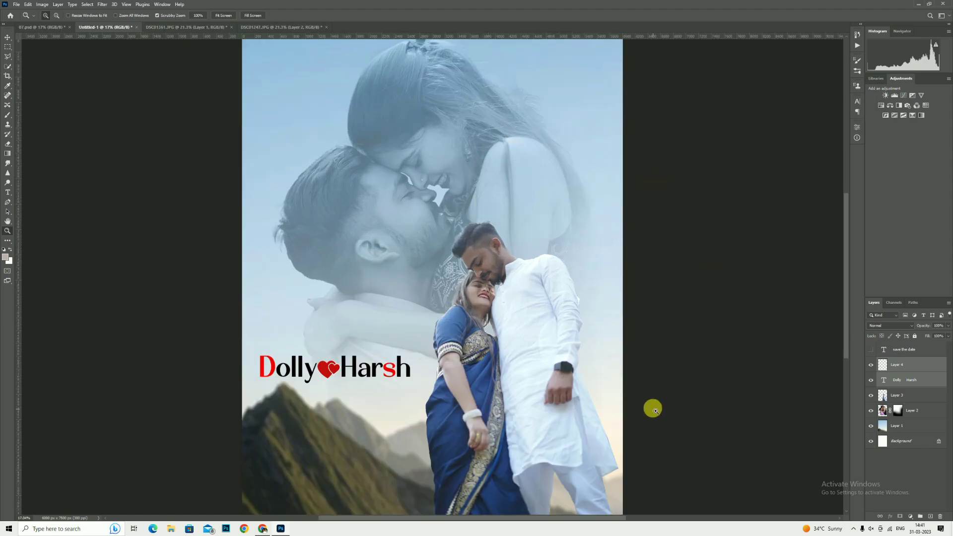
scroll(640, 392, down, 1)
scroll(581, 327, down, 1)
drag(594, 323, 624, 332)
drag(461, 249, 440, 221)
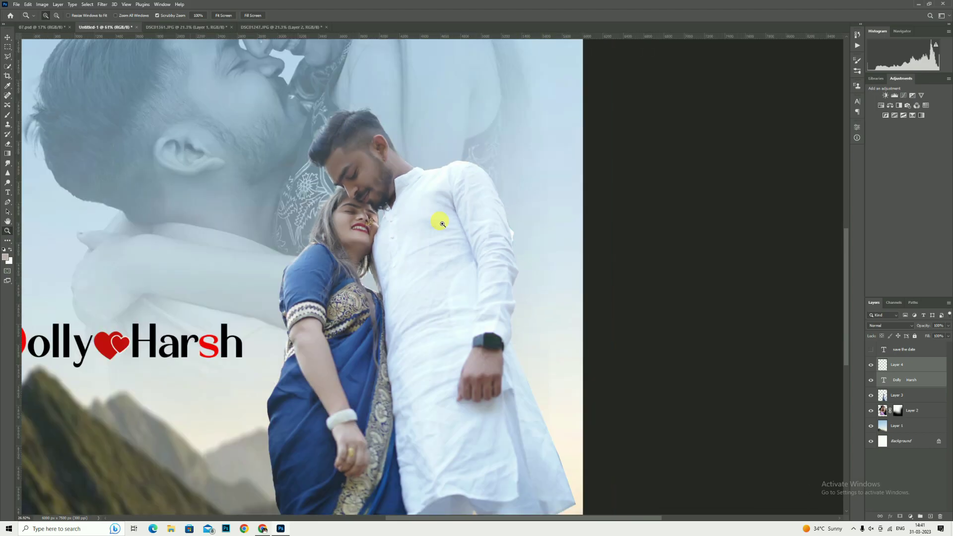
scroll(489, 238, down, 1)
drag(533, 251, 550, 258)
click(917, 401)
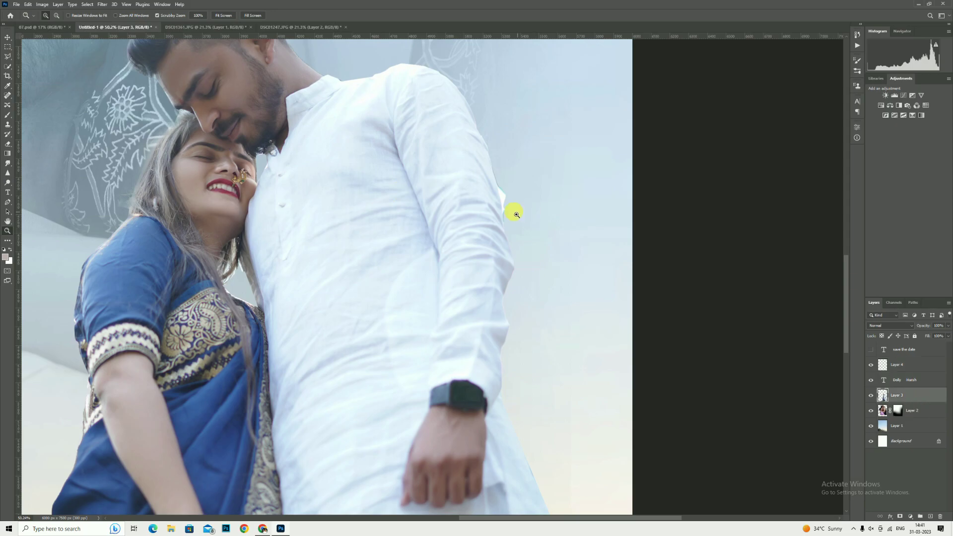
click(8, 56)
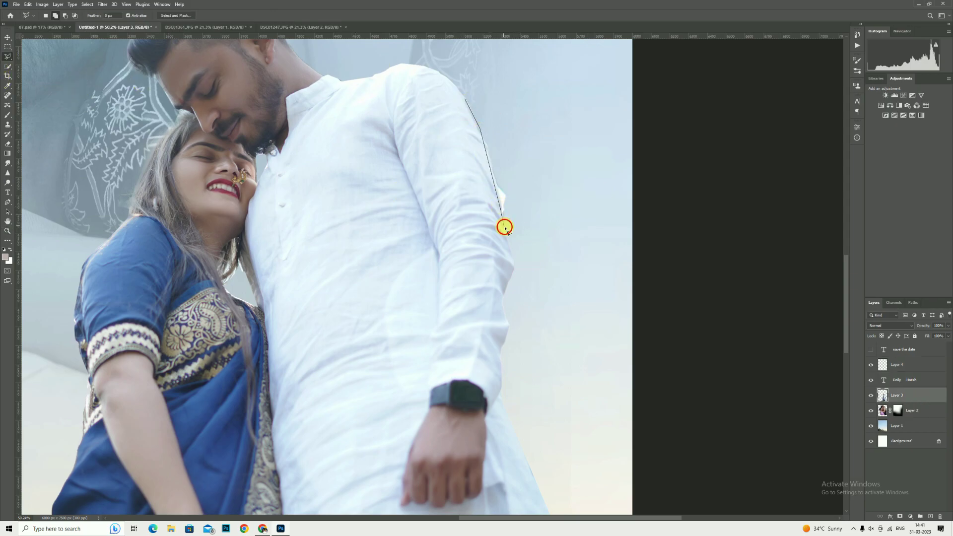
double_click(524, 173)
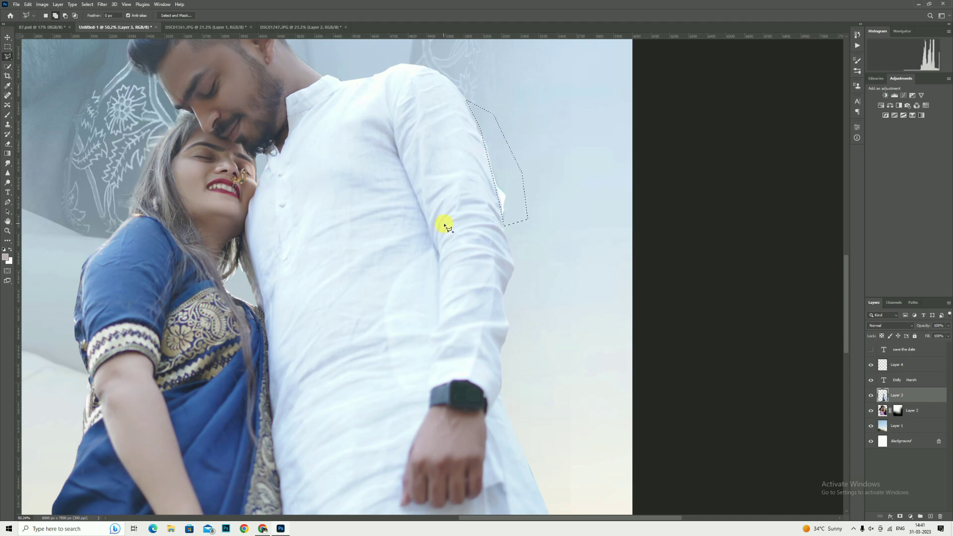
right_click(536, 158)
click(544, 163)
Step: Trim the leftover fringe along the outer edge of the man's kurta, from below the wrist to the hem
scroll(551, 249, down, 5)
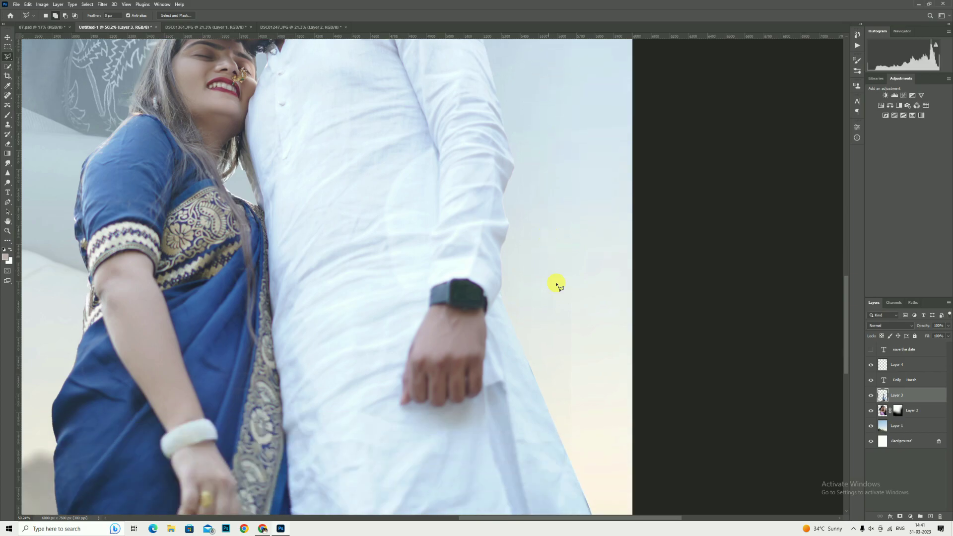
scroll(557, 284, down, 3)
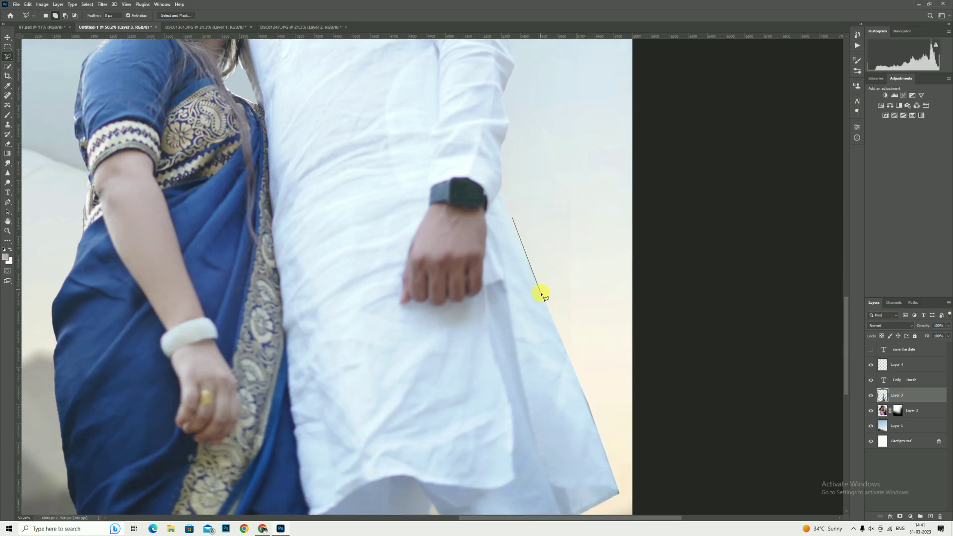
click(621, 495)
click(634, 484)
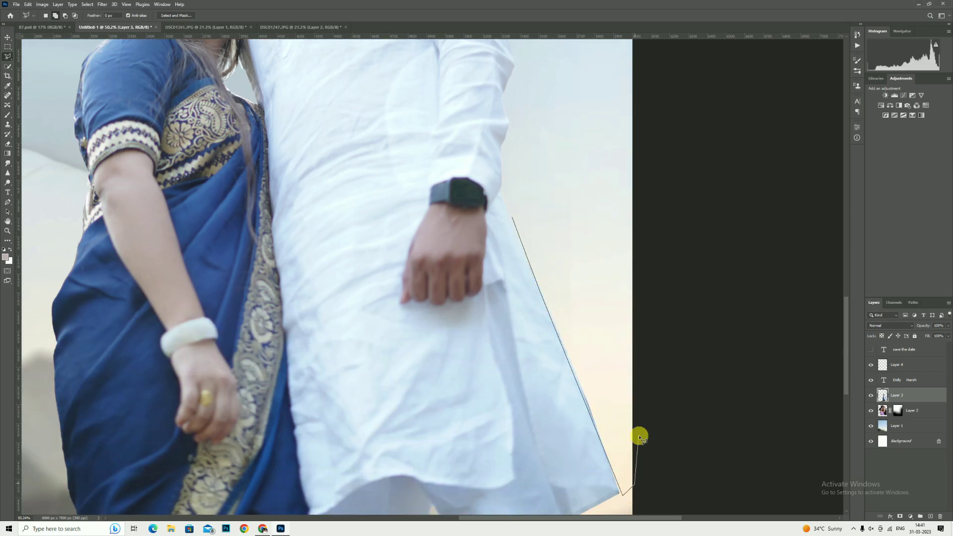
click(616, 367)
double_click(596, 302)
key(Delete)
right_click(571, 245)
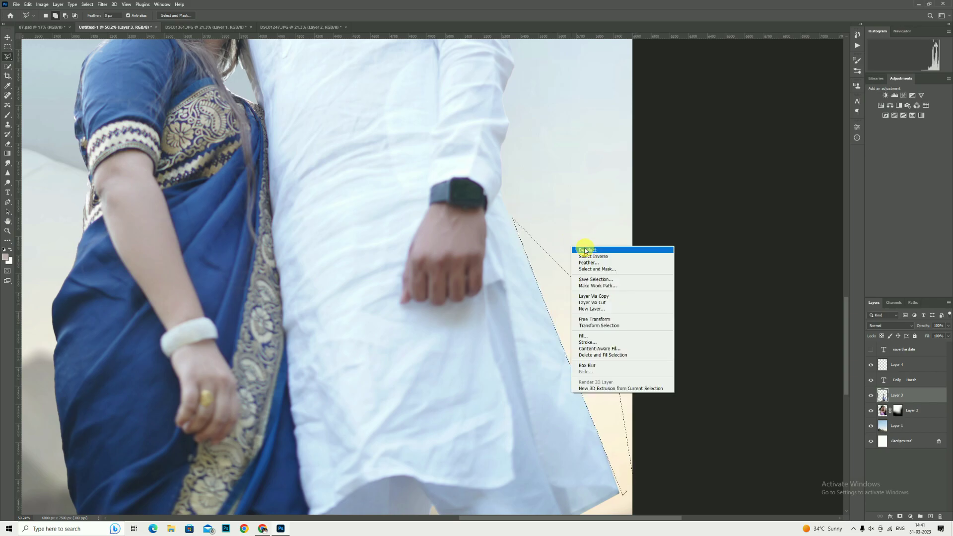
click(579, 249)
click(7, 221)
right_click(278, 213)
click(287, 217)
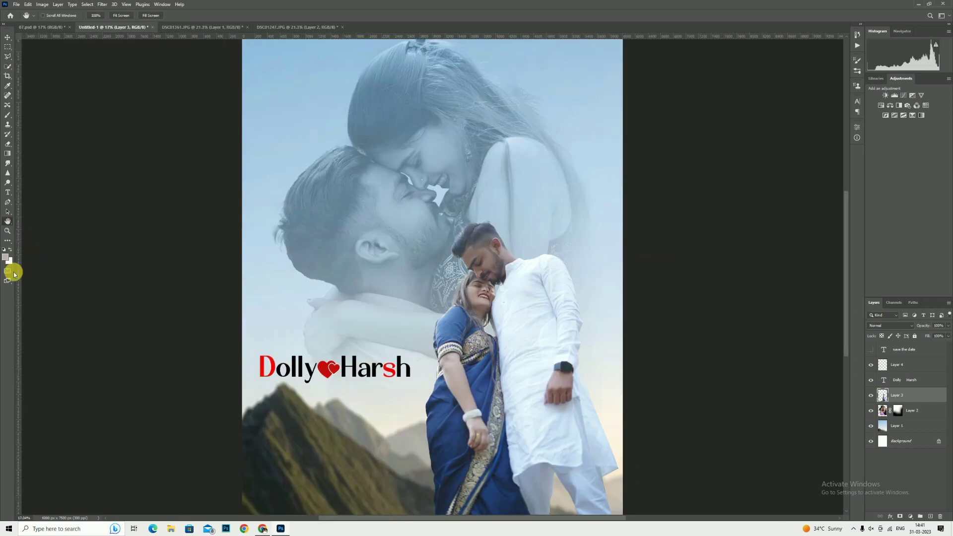
Step: Add a Color Balance adjustment above Layer 4 with midtones at -22 cyan-red, +3 magenta-green and +6 yellow-blue
click(8, 231)
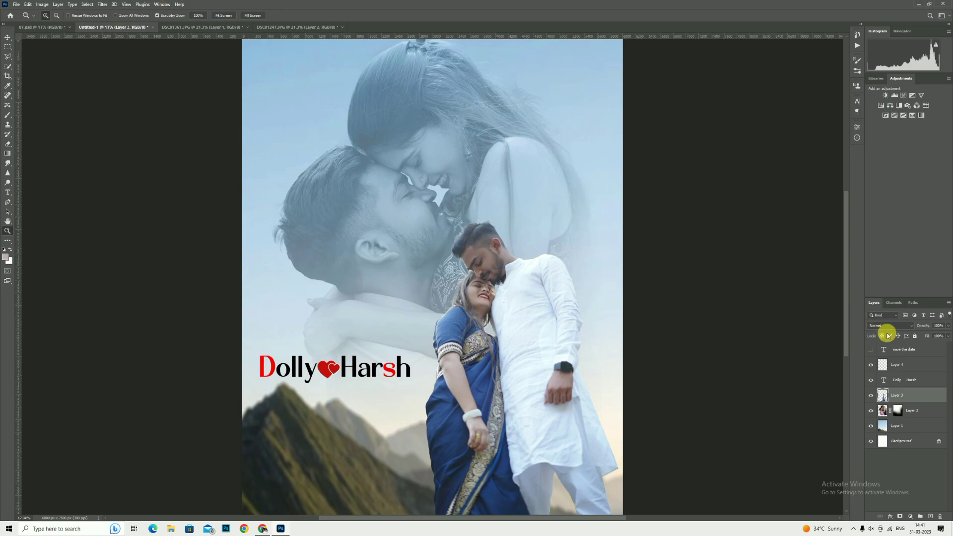
click(898, 364)
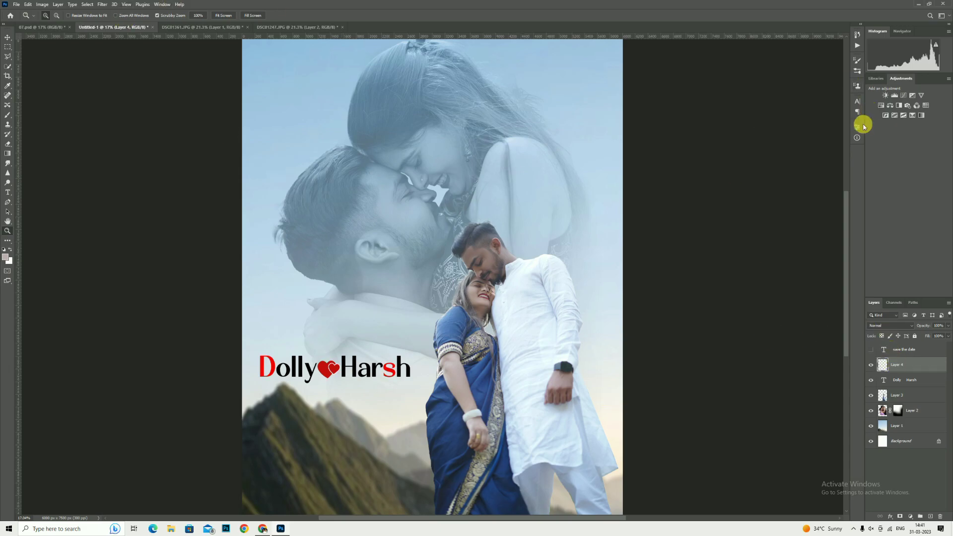
click(890, 107)
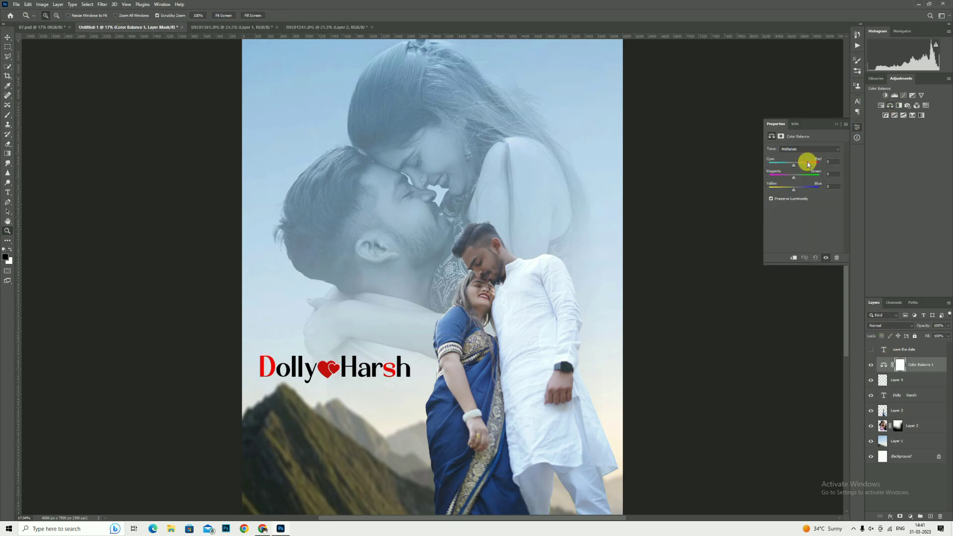
drag(794, 164, 795, 192)
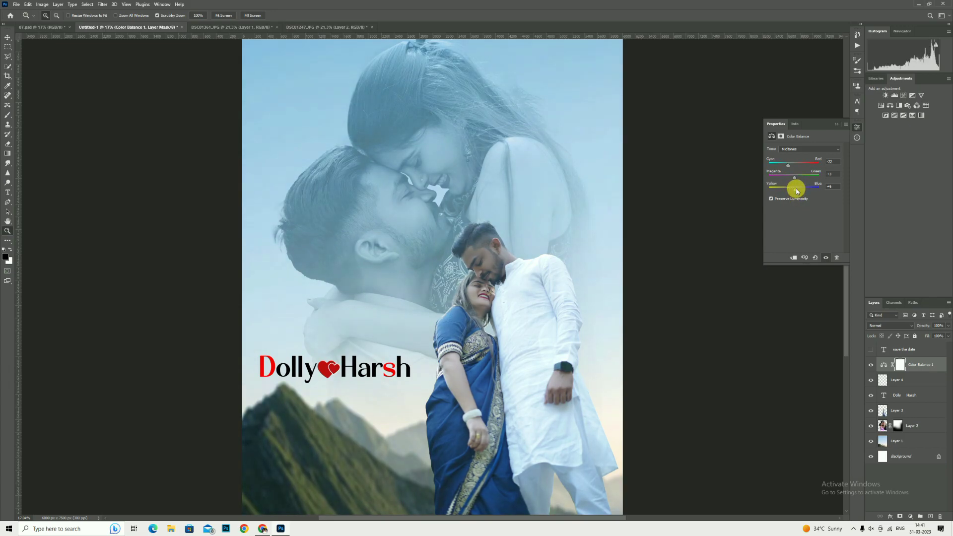
Step: Shift the Color Balance shadows towards cyan and slightly towards yellow
click(790, 150)
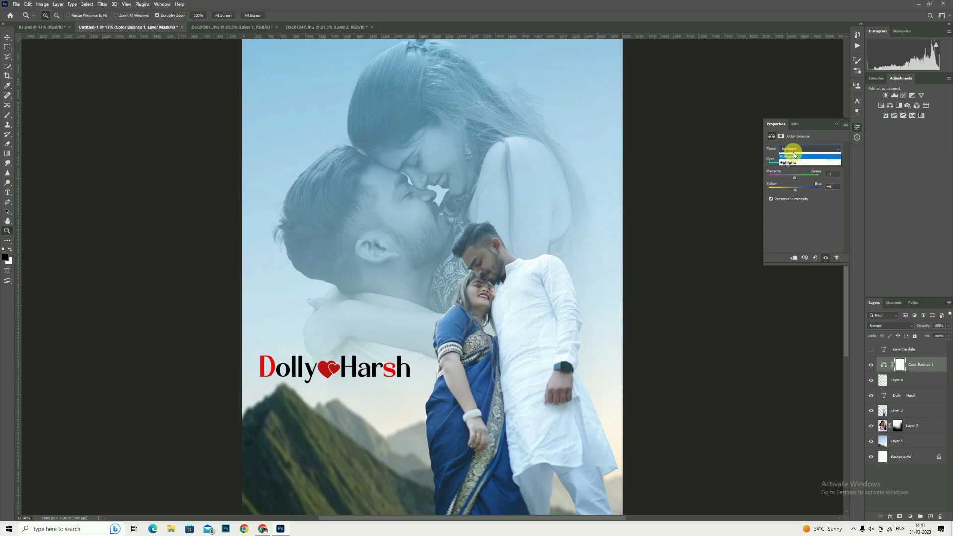
click(790, 155)
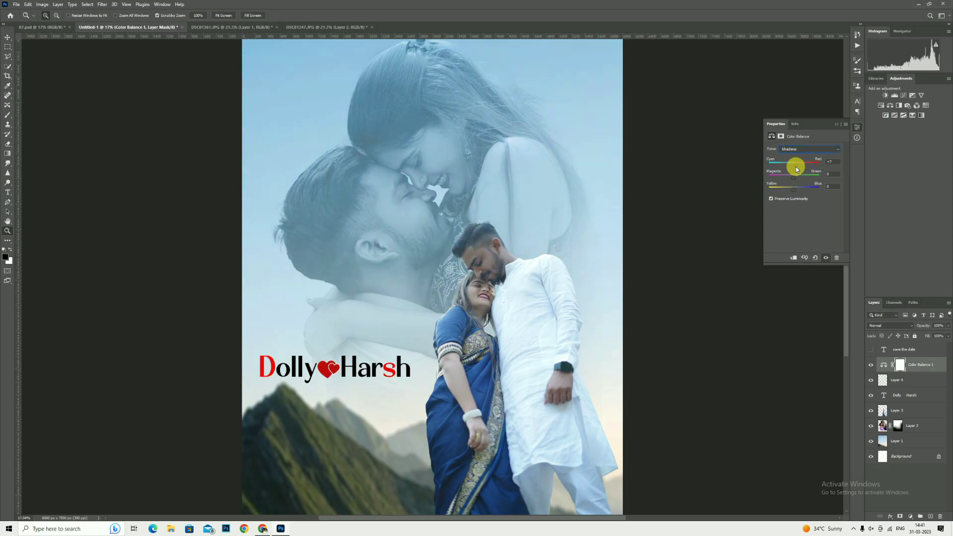
mouse_move(792, 187)
mouse_down()
mouse_move(799, 188)
mouse_move(793, 193)
mouse_up()
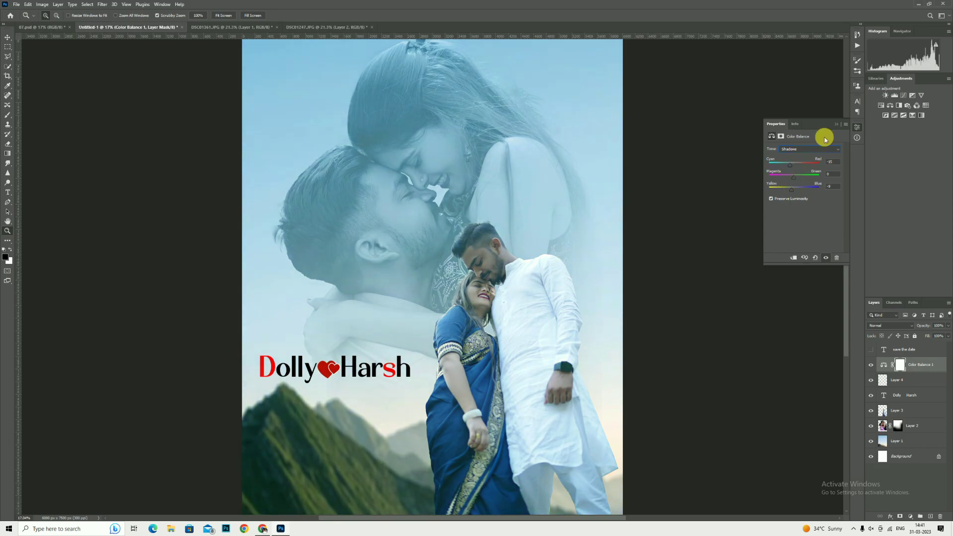
Step: Add a Channel Mixer adjustment, fine-tune its output channels and raise red in the Red channel to about 108%
click(917, 106)
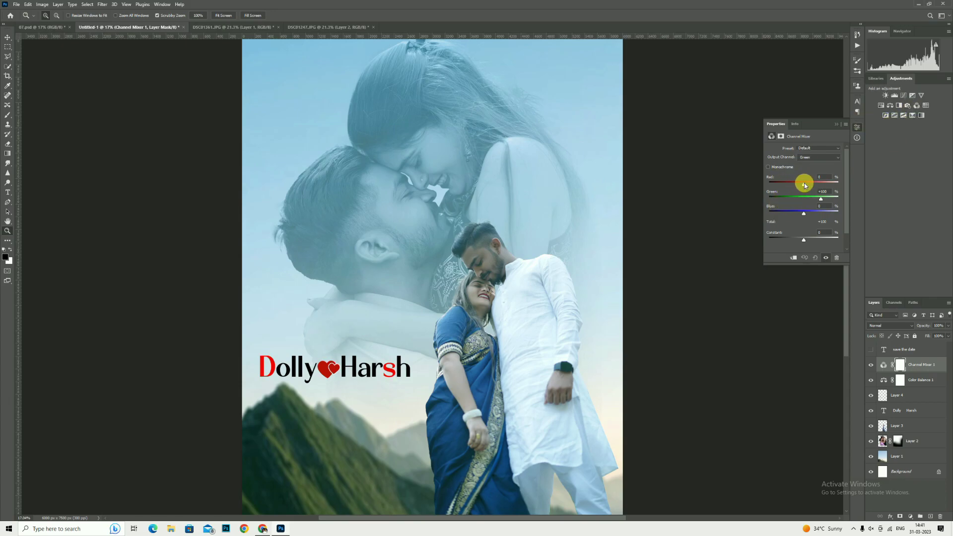
drag(803, 185, 804, 213)
click(799, 157)
click(800, 160)
drag(805, 217, 805, 200)
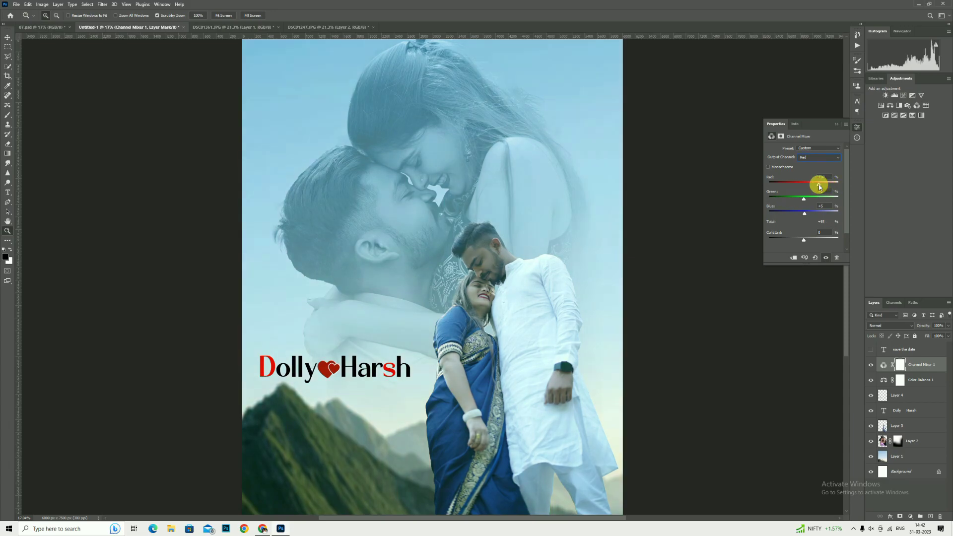
drag(819, 186, 825, 187)
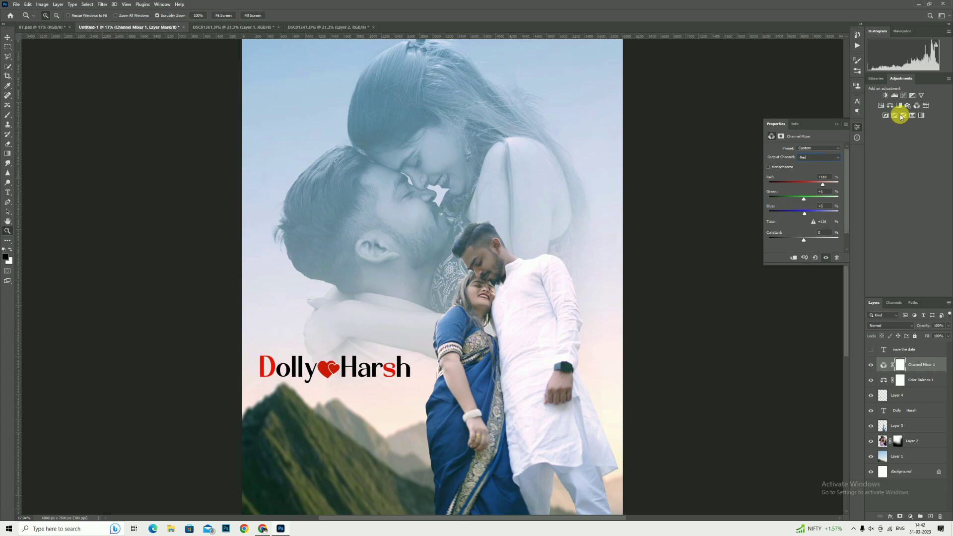
click(836, 125)
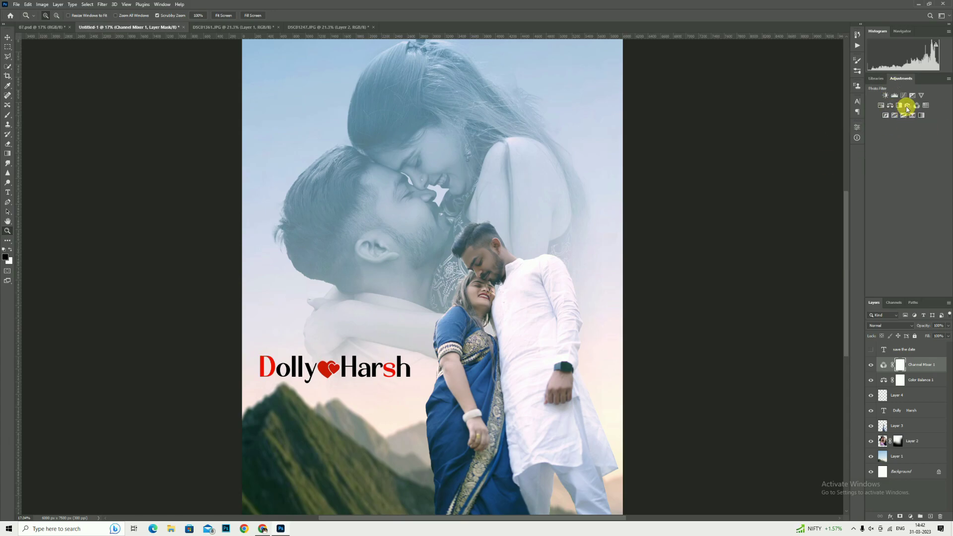
Step: Add a Blue Photo Filter adjustment and lower its layer opacity to about 75% and fill to about 52%
click(908, 109)
click(810, 149)
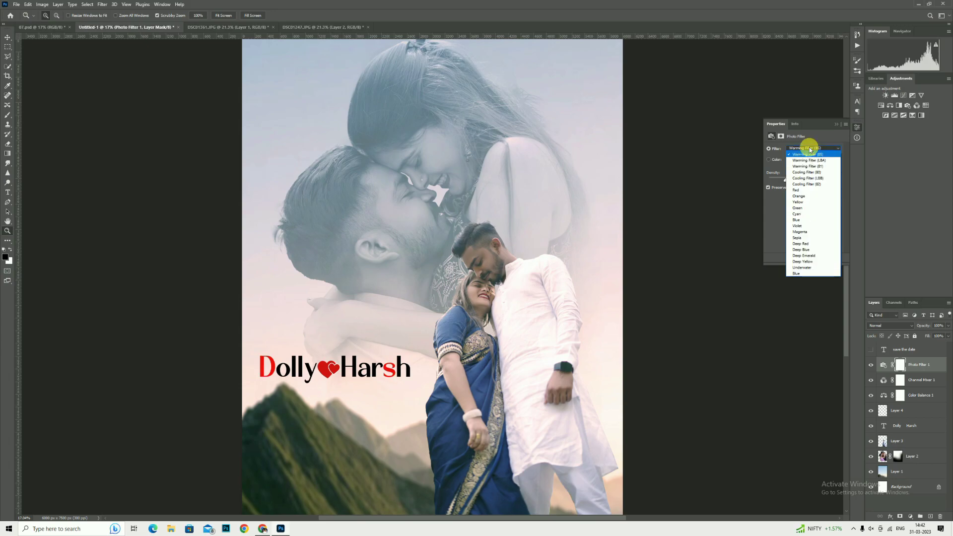
click(802, 220)
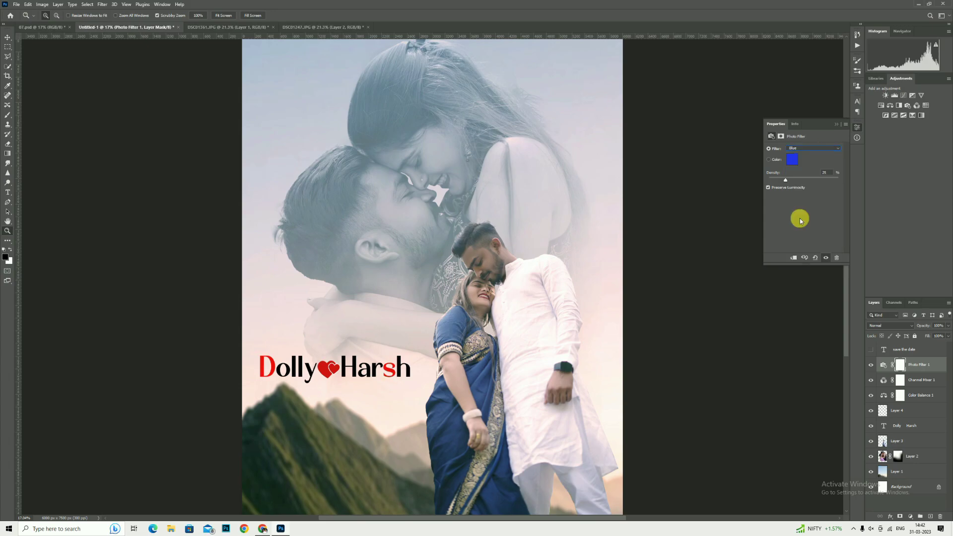
click(836, 126)
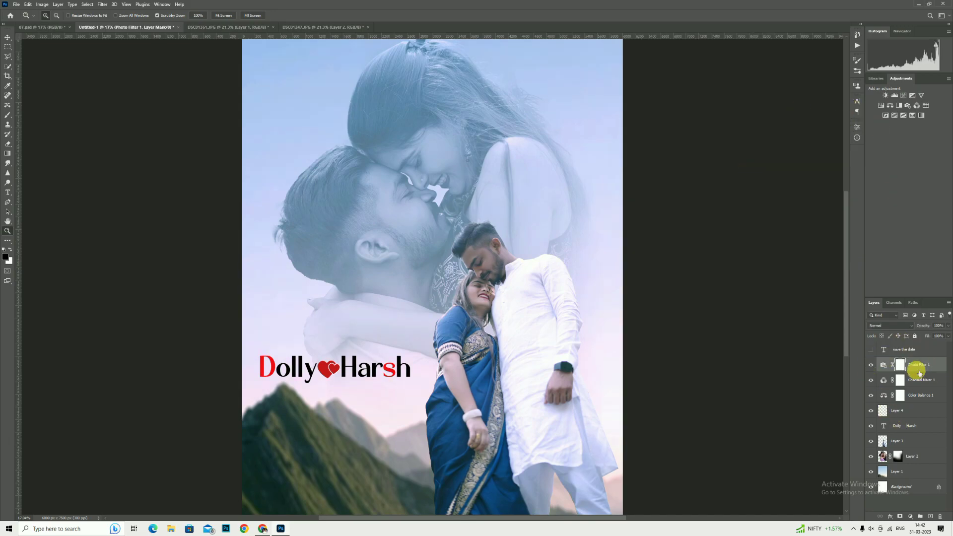
drag(923, 324, 906, 339)
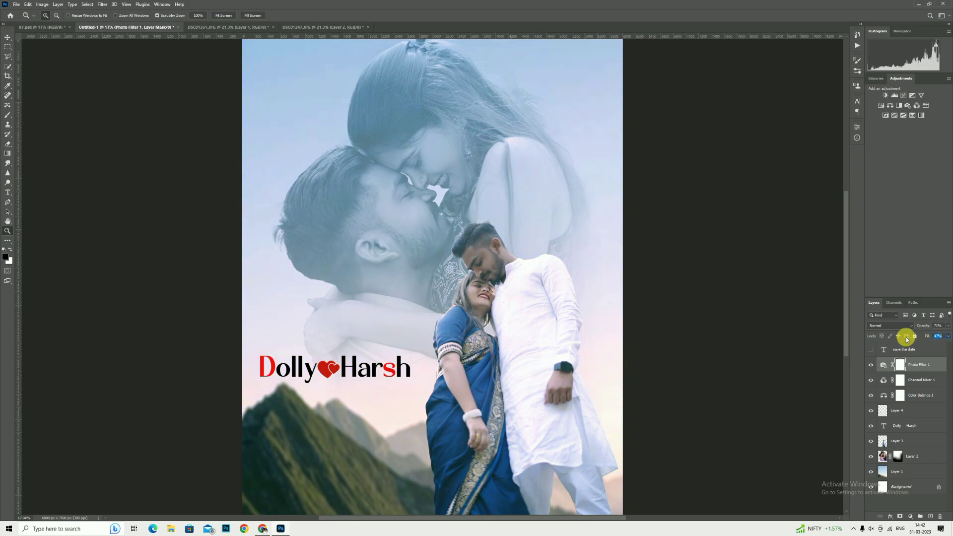
Step: Examine the faded couple's faces up close and check the colour grading across the whole poster
right_click(467, 246)
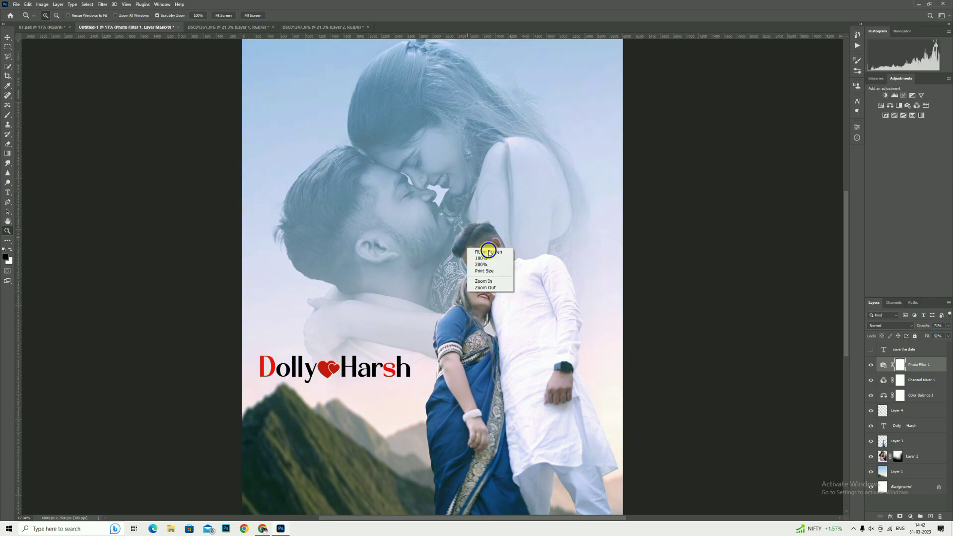
click(489, 251)
drag(353, 199, 348, 193)
click(435, 186)
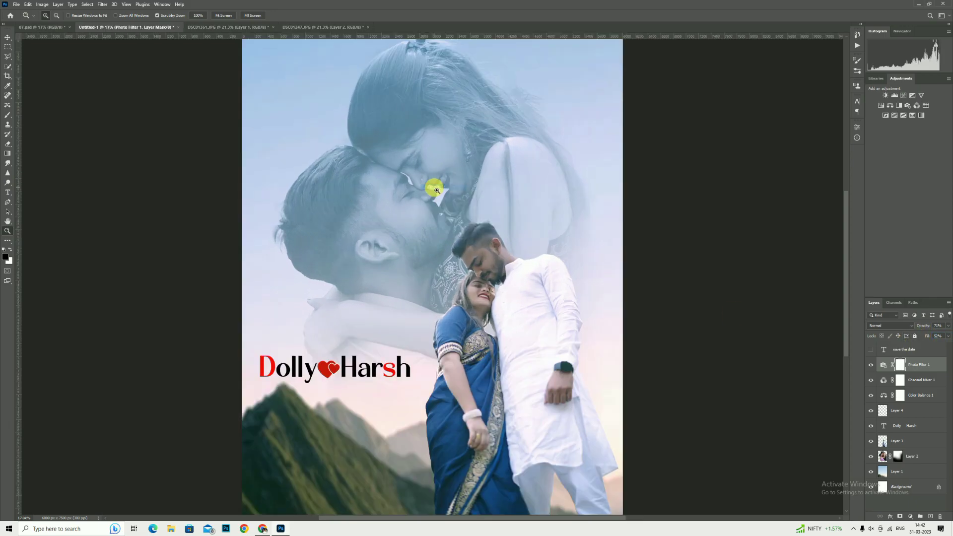
drag(424, 134, 454, 162)
right_click(464, 169)
click(482, 179)
click(482, 167)
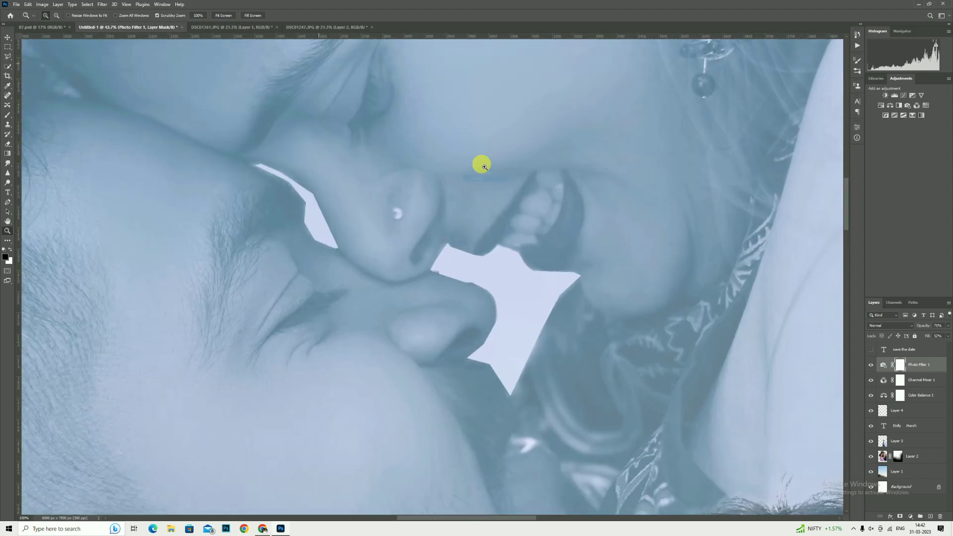
right_click(491, 174)
click(492, 180)
scroll(492, 179, down, 5)
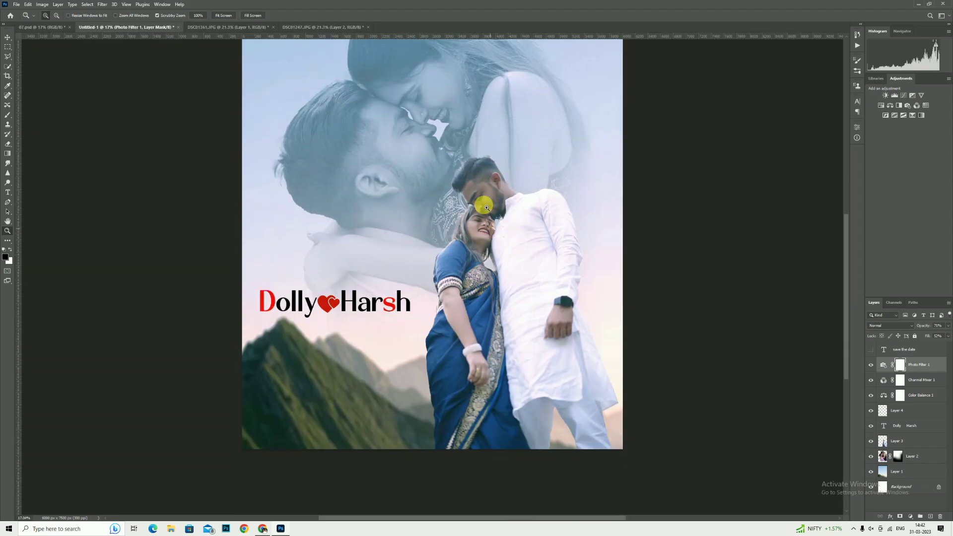
scroll(483, 205, up, 5)
right_click(485, 195)
click(489, 200)
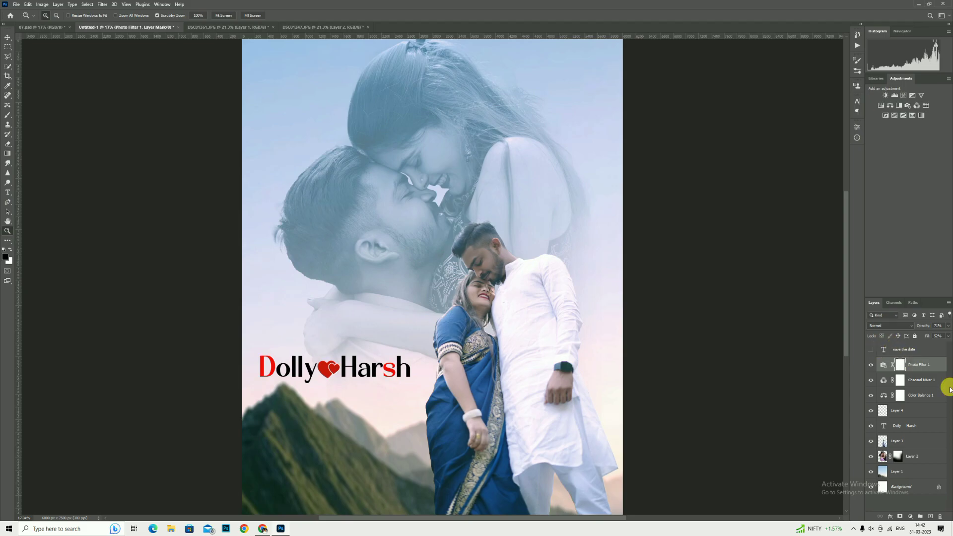
Step: Stamp all visible layers into a new merged layer and duplicate it
key(ctrl+shift+alt+e)
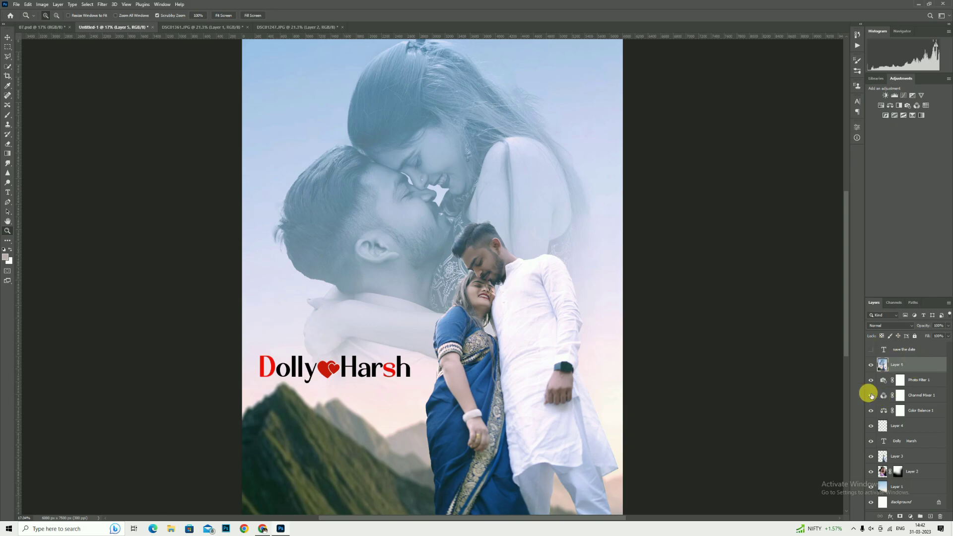
key(ctrl+j)
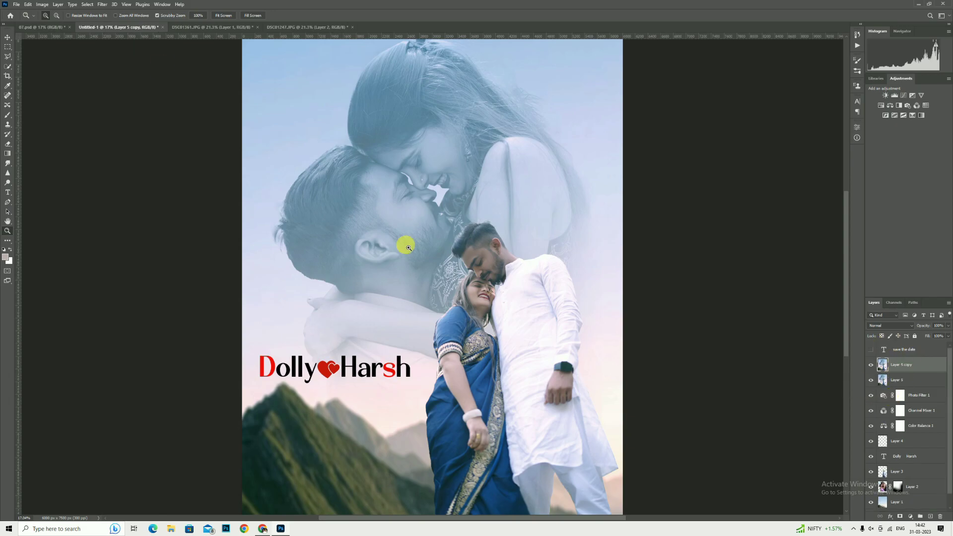
Step: Open the Camera Raw Filter on the merged copy and set Temperature +8, Contrast +14, Highlights -21, Shadows +10 and slightly lower Blacks
click(102, 4)
click(122, 59)
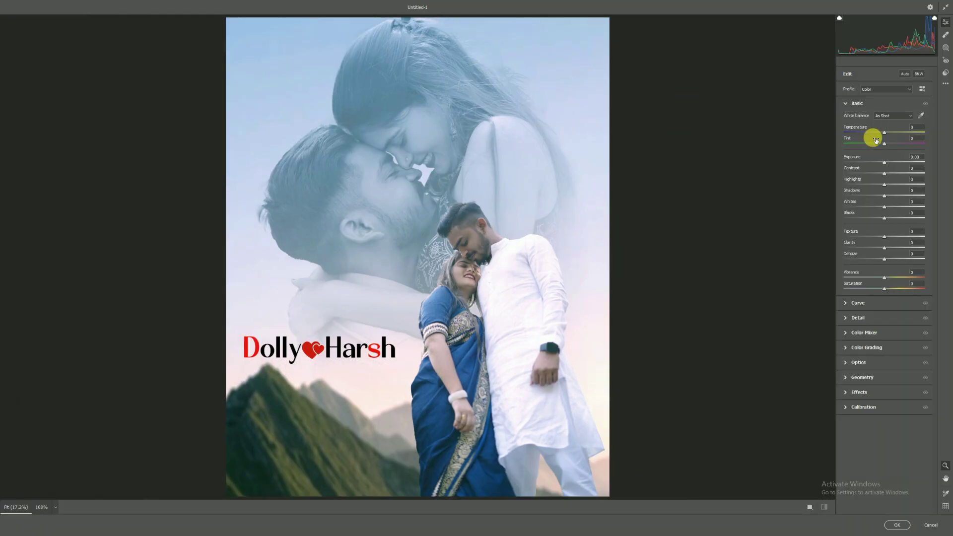
drag(873, 133, 887, 134)
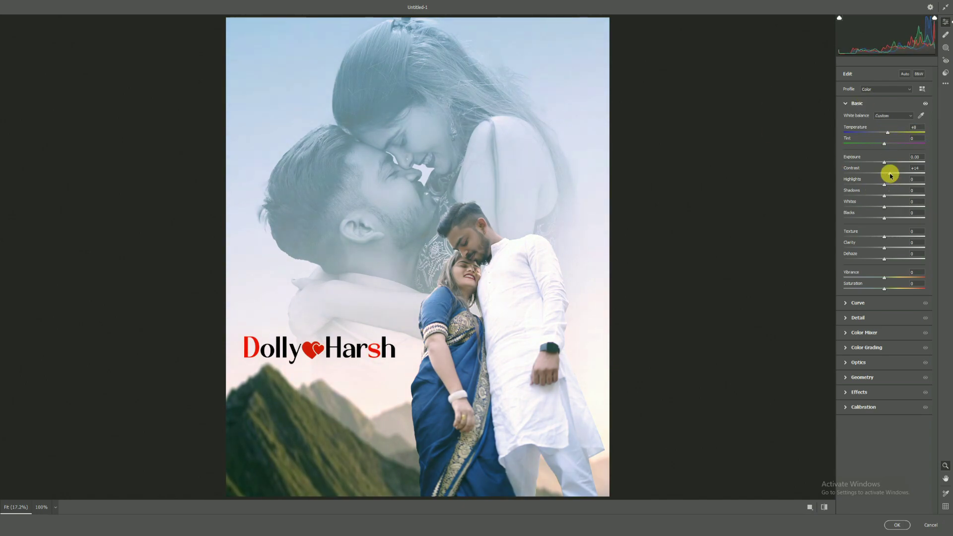
drag(880, 197, 886, 221)
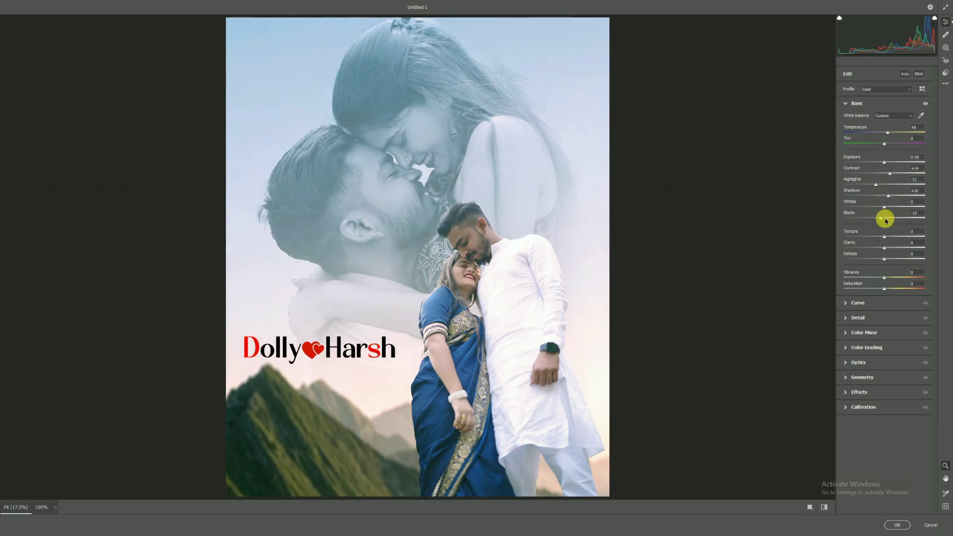
Step: Add a linear gradient mask rising from the poster's bottom edge to about the mountain tops and lower its Exposure to about -2.10
click(948, 52)
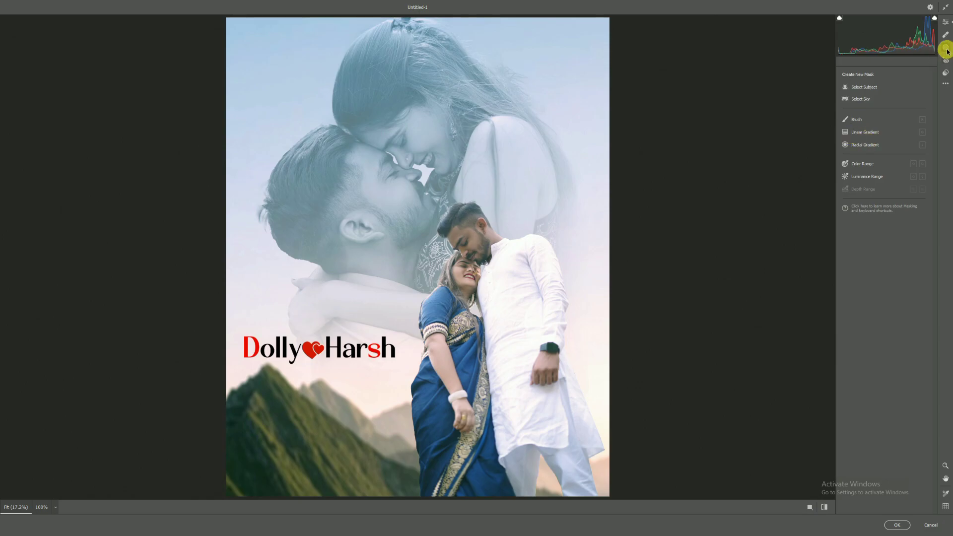
click(864, 132)
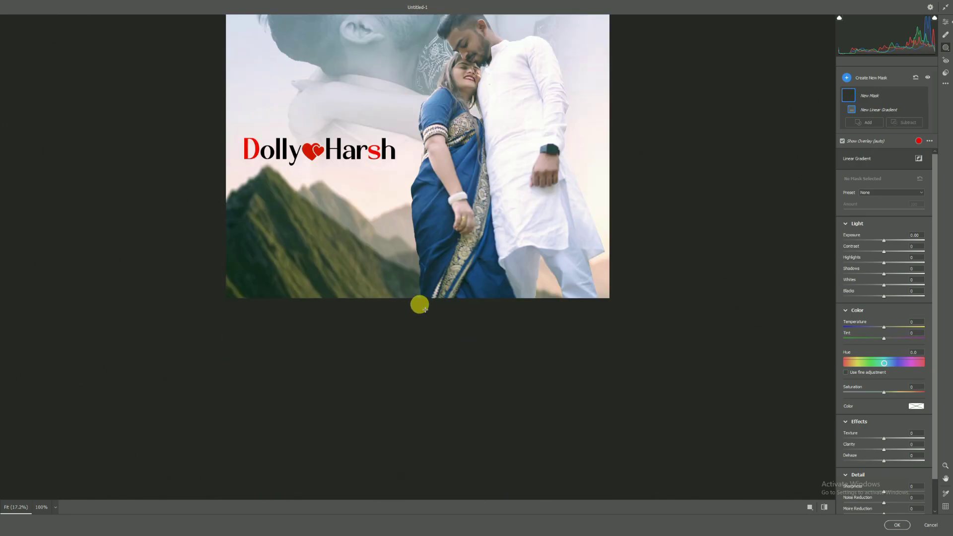
drag(420, 304, 422, 194)
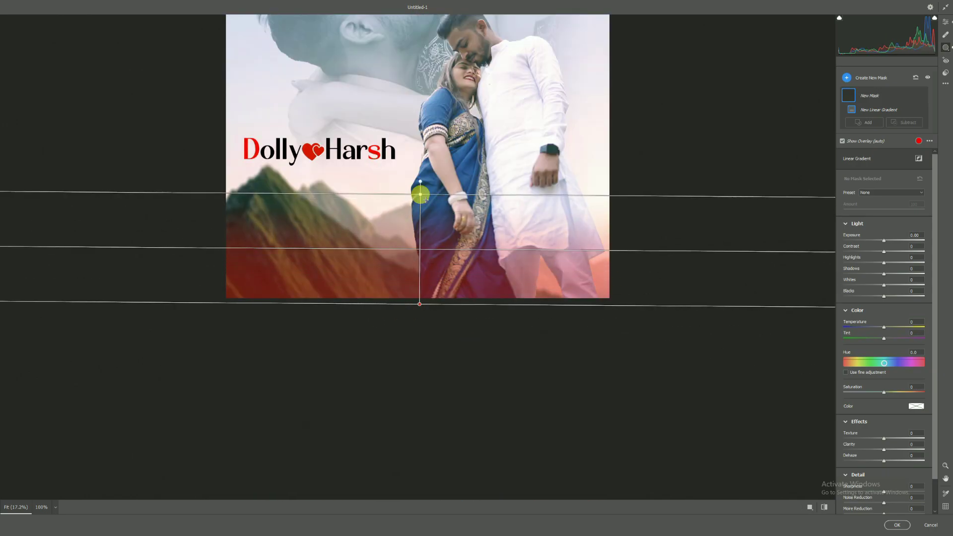
scroll(442, 235, up, 6)
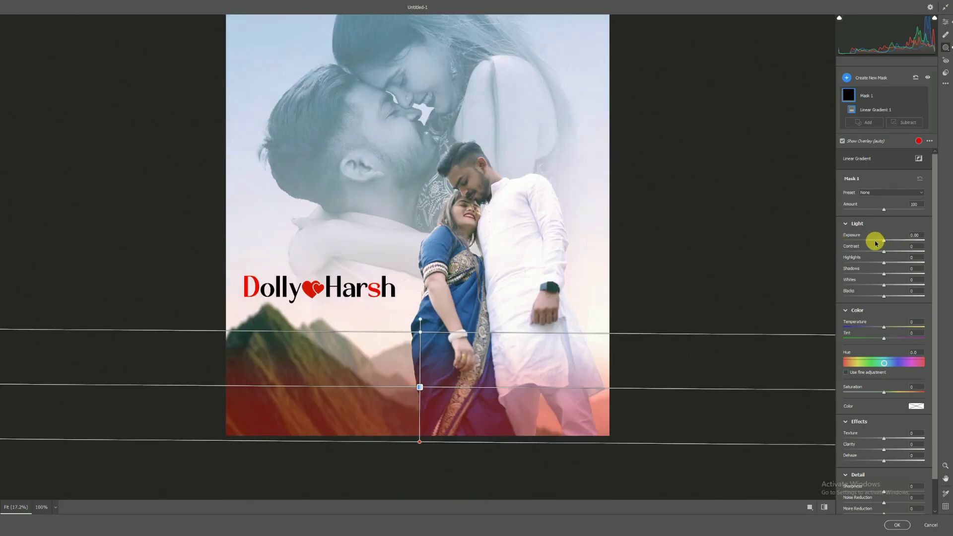
drag(875, 240, 863, 244)
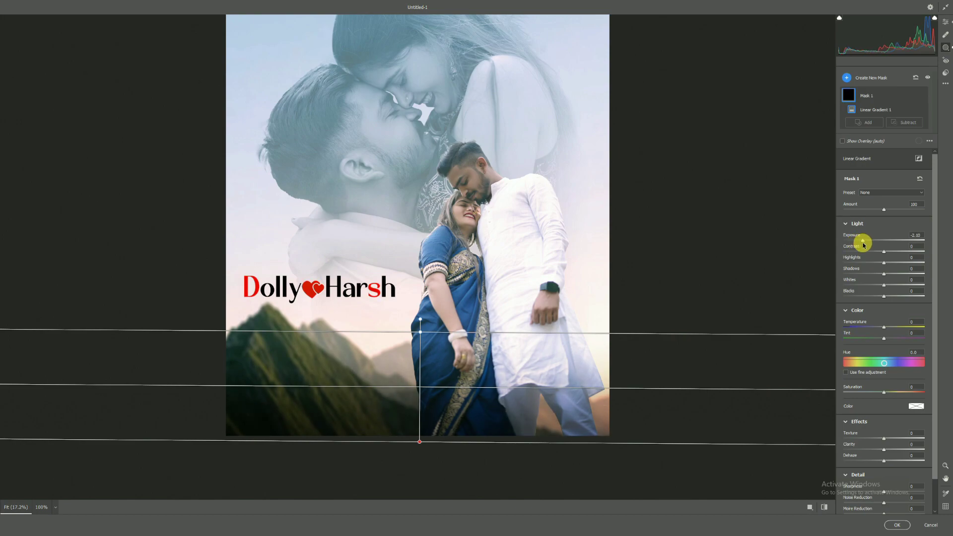
Step: Return to the global Camera Raw edits, raise Clarity to +5 and Vibrance to +21, and apply the filter
click(944, 28)
right_click(412, 104)
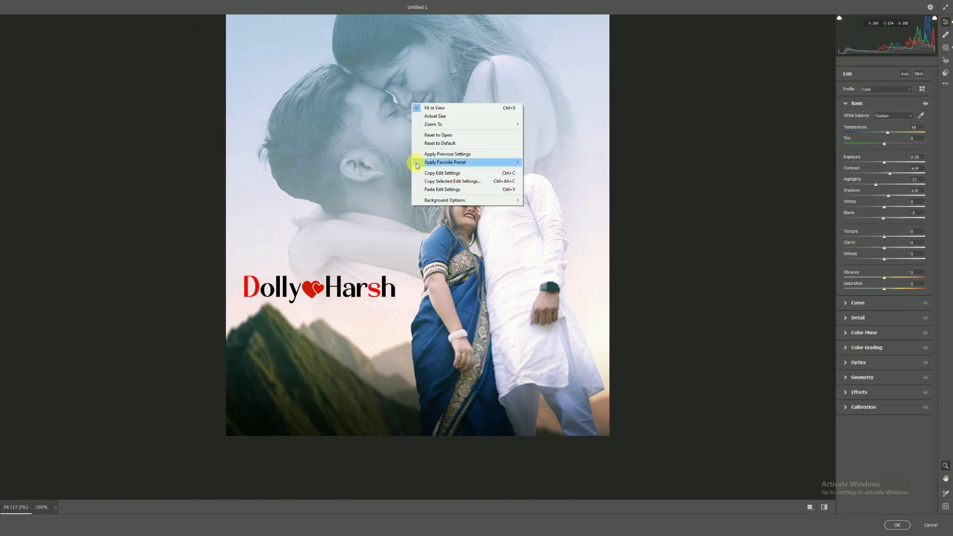
click(446, 108)
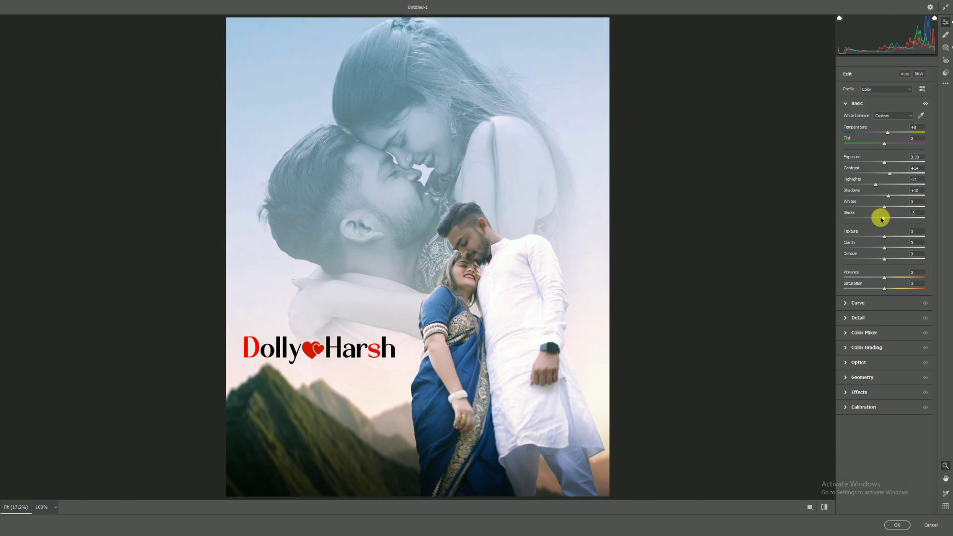
drag(884, 248, 895, 278)
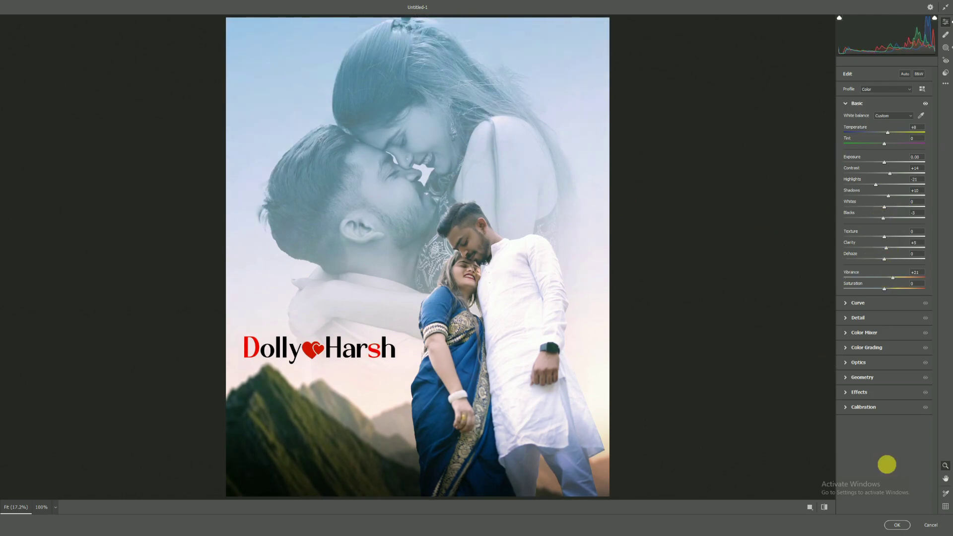
click(896, 524)
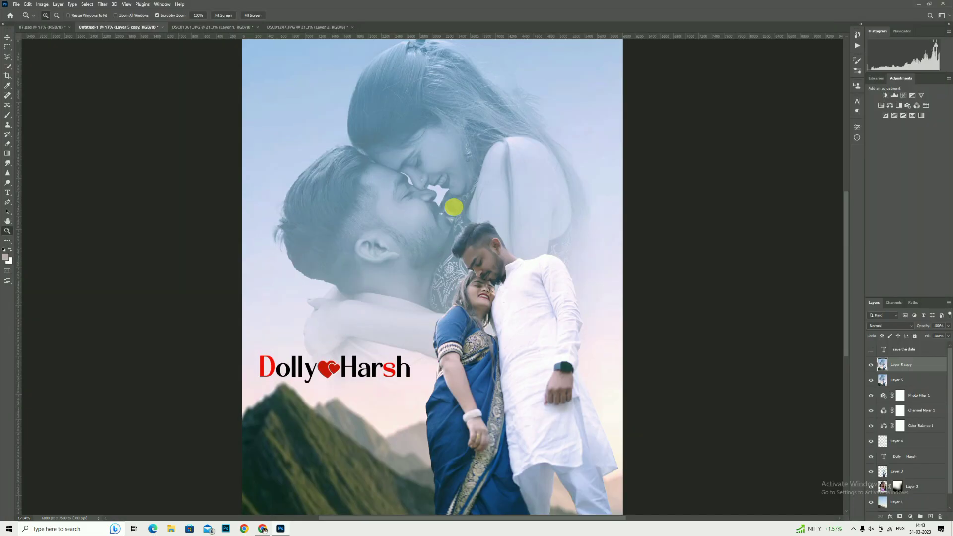
Step: Brighten the highlights of the standing couple with an enlarged Dodge tool brush at 16% exposure
scroll(459, 209, down, 1)
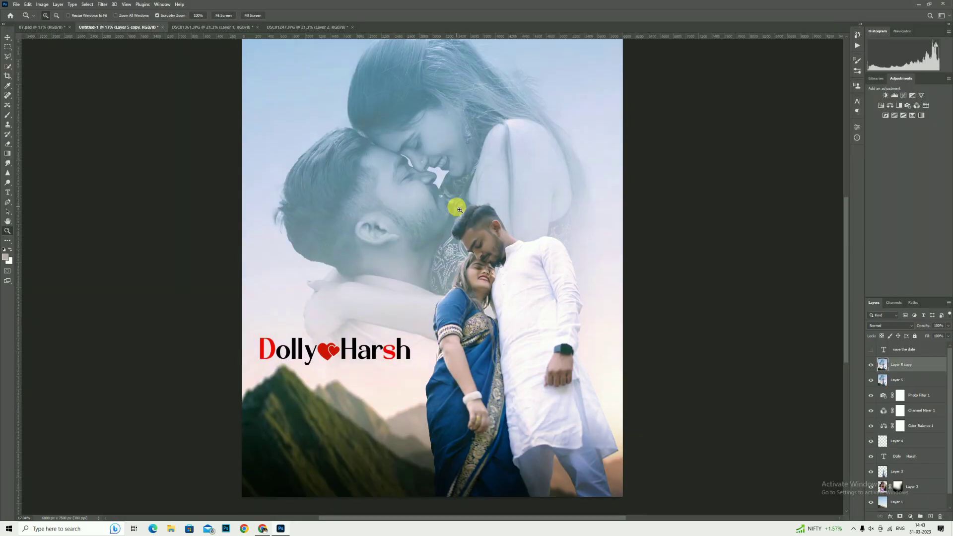
key(o)
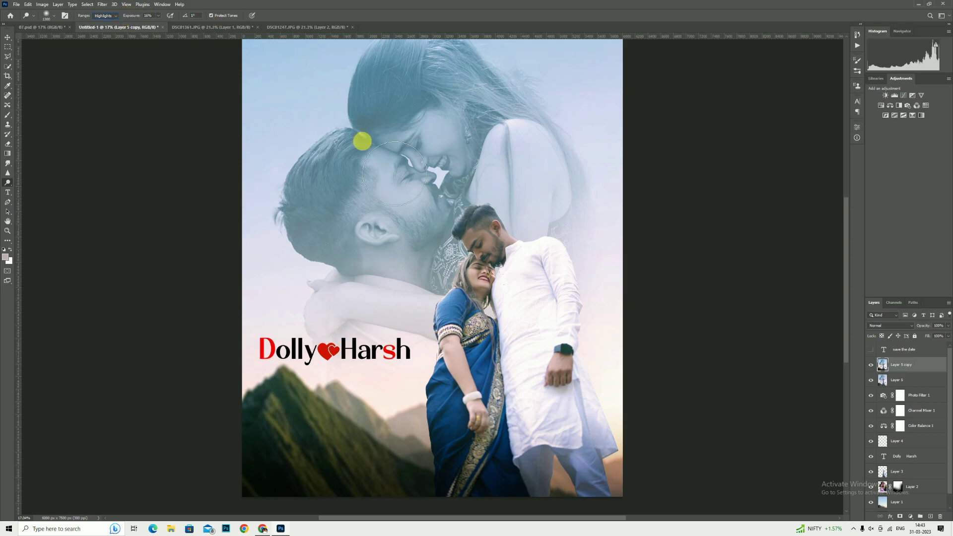
key(bracketright)
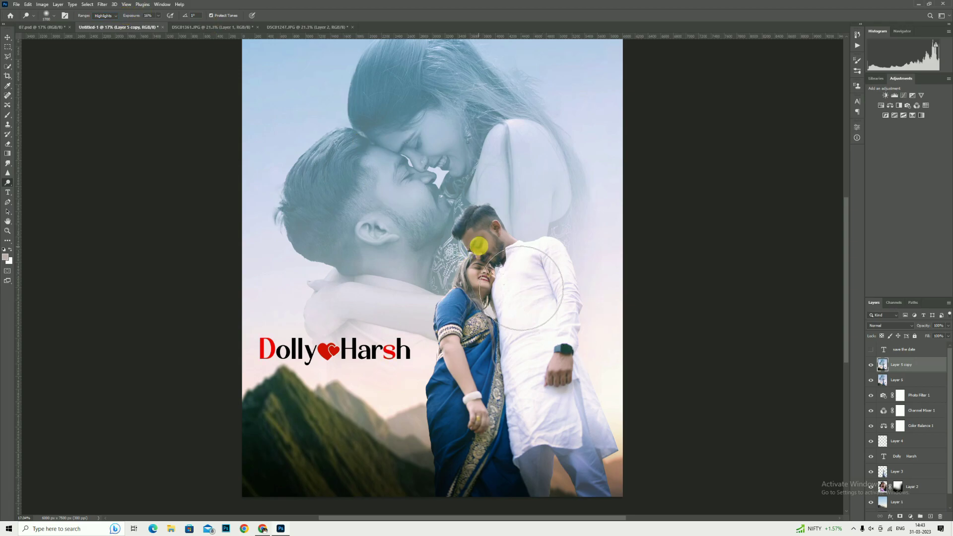
click(480, 247)
click(470, 375)
click(554, 372)
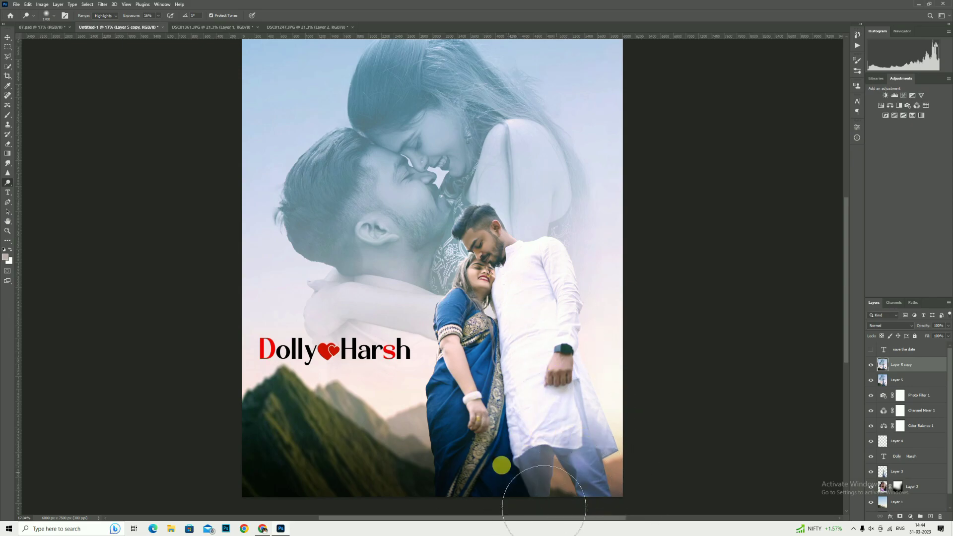
scroll(512, 251, up, 2)
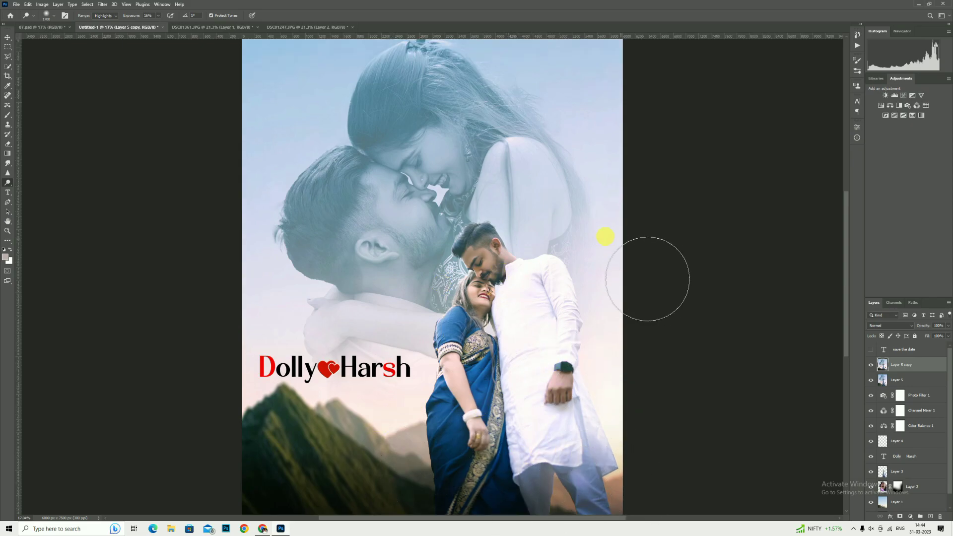
Step: Examine the finished grading over the whole poster and check the faded couple's faces up close
click(7, 231)
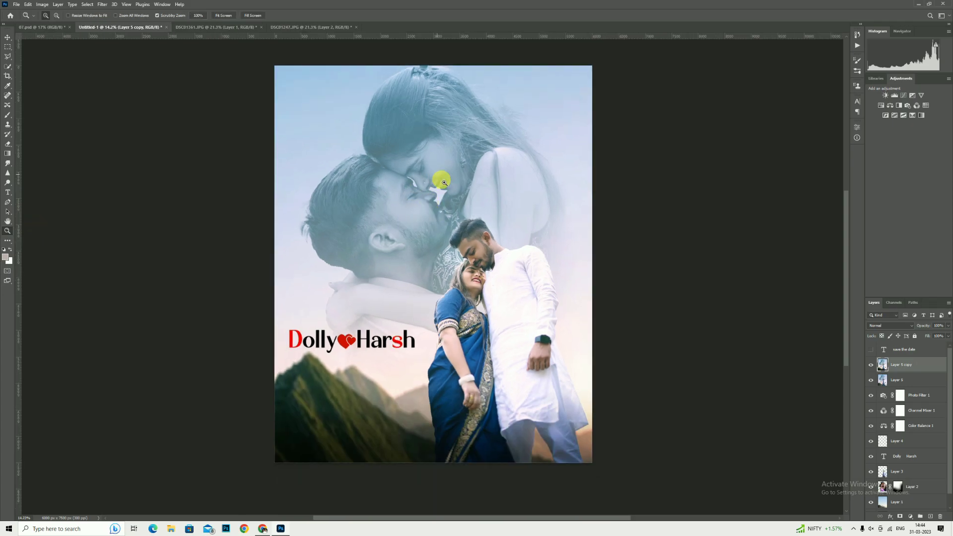
drag(444, 190, 424, 189)
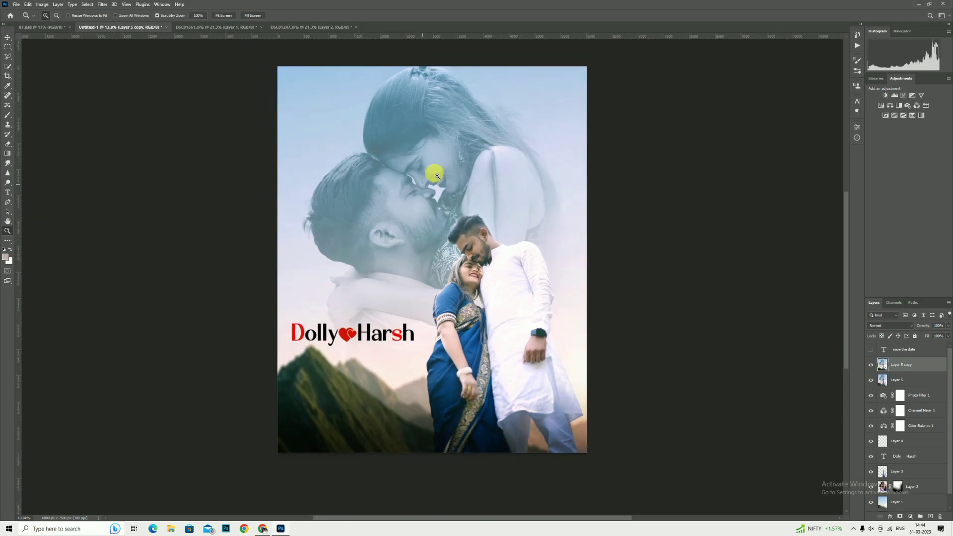
right_click(435, 174)
click(461, 180)
scroll(478, 213, up, 2)
scroll(365, 164, down, 1)
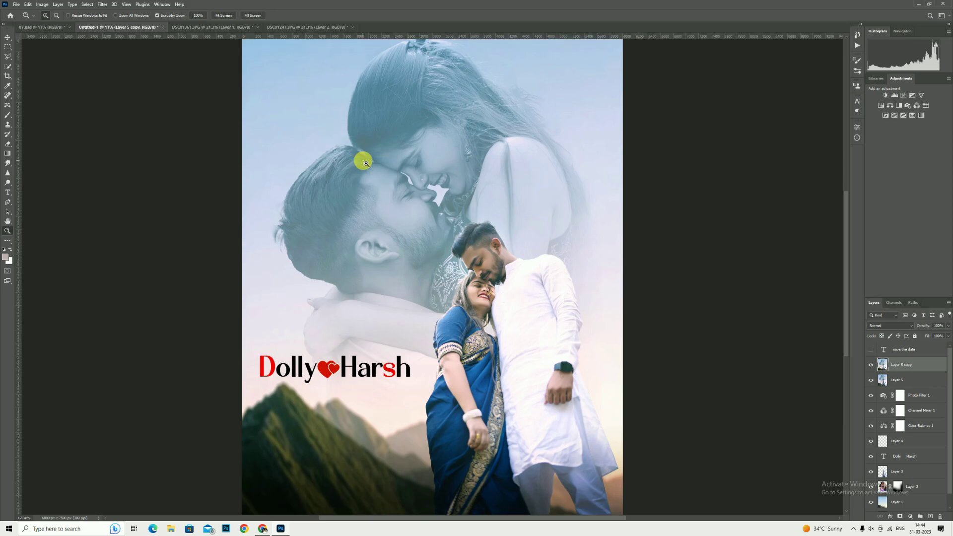
drag(525, 209, 477, 207)
scroll(477, 208, up, 1)
right_click(479, 212)
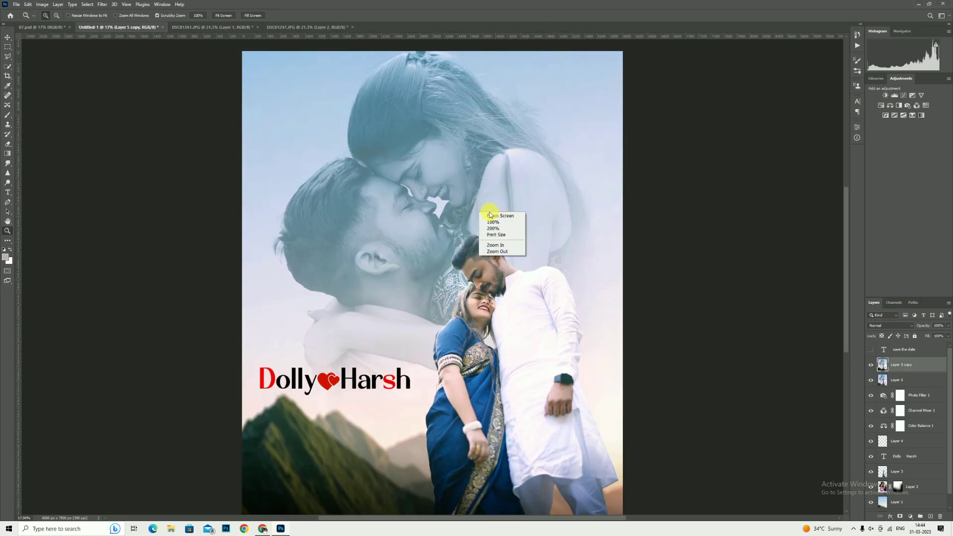
click(493, 216)
scroll(445, 211, down, 3)
right_click(451, 202)
click(461, 206)
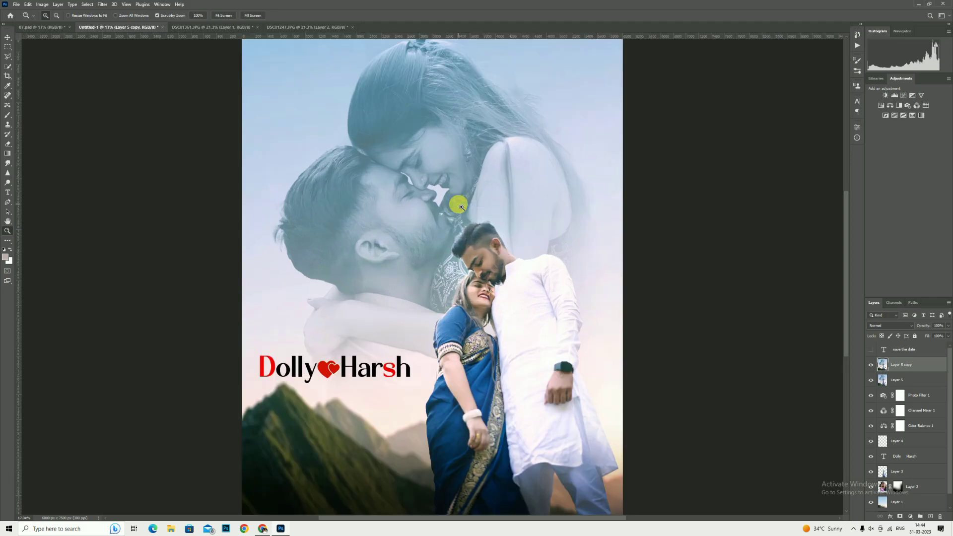
scroll(479, 208, down, 1)
right_click(473, 203)
click(484, 207)
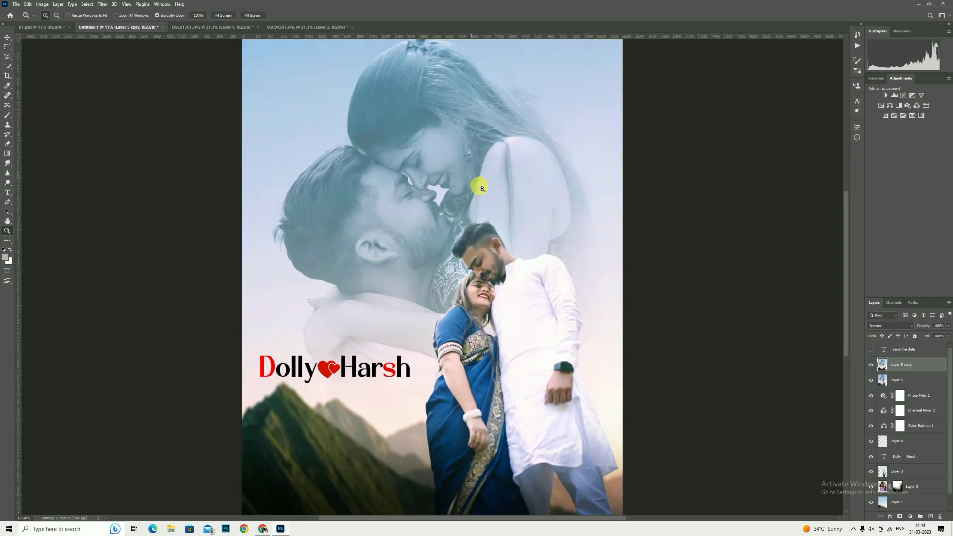
scroll(490, 212, up, 1)
scroll(488, 208, down, 2)
right_click(481, 205)
click(497, 209)
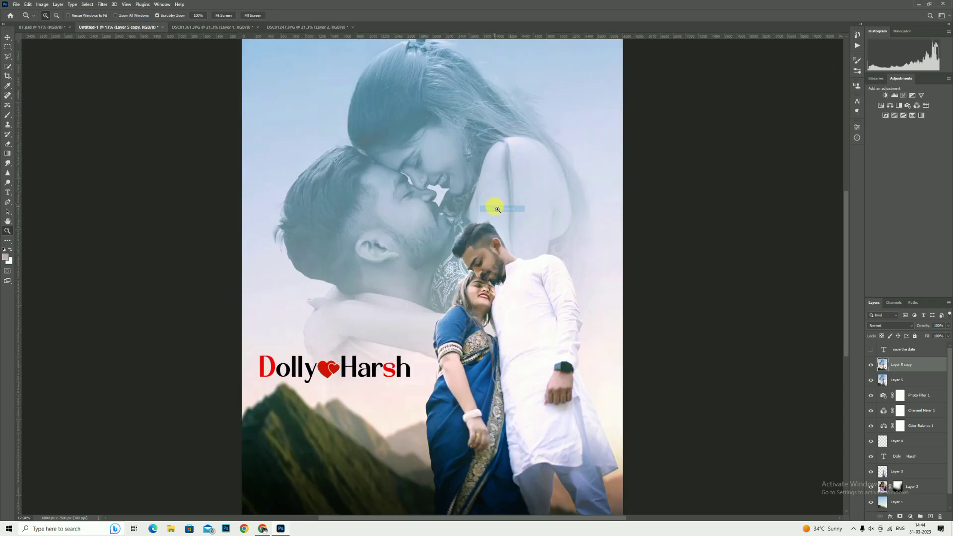
scroll(486, 204, up, 1)
right_click(454, 189)
click(463, 192)
scroll(462, 196, up, 1)
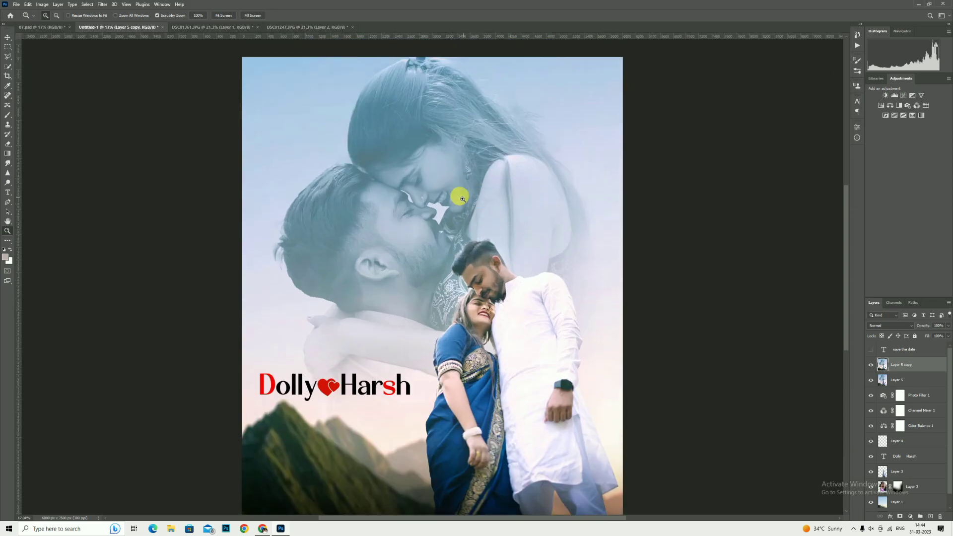
right_click(453, 195)
click(465, 199)
scroll(470, 199, down, 2)
right_click(470, 187)
click(474, 190)
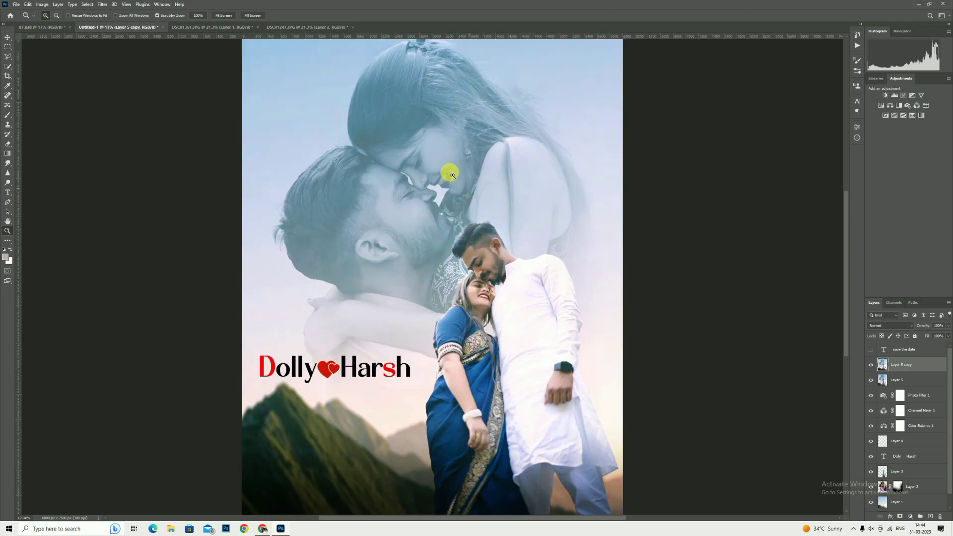
right_click(455, 168)
click(474, 173)
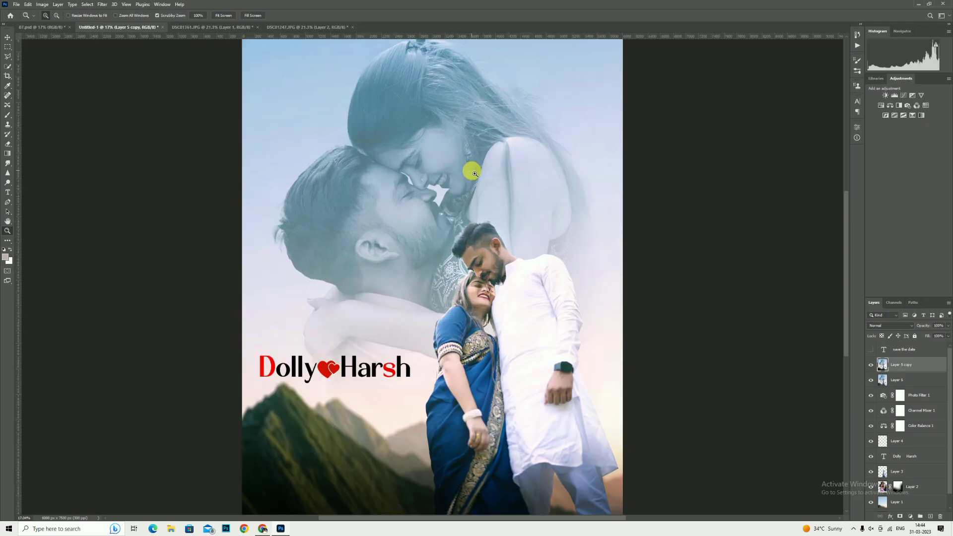
scroll(440, 200, up, 5)
right_click(457, 198)
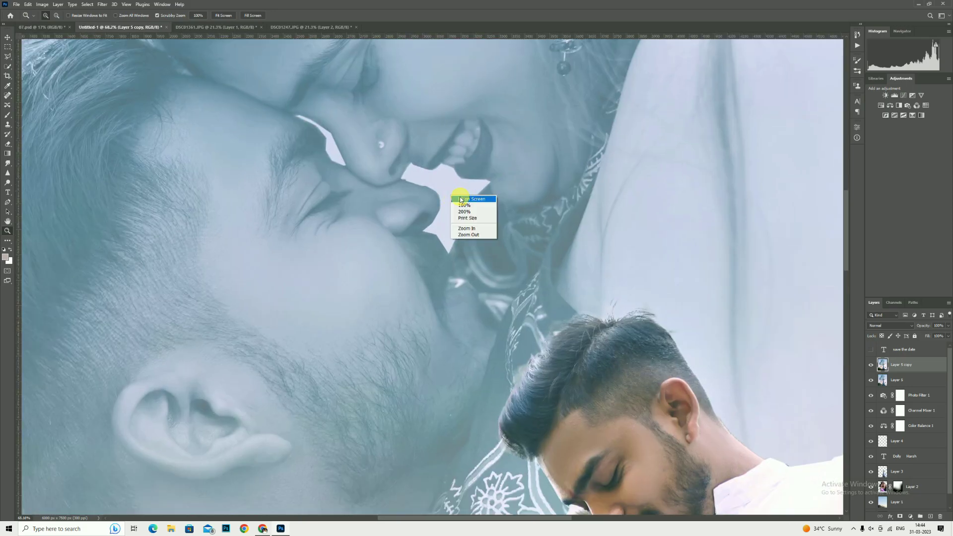
click(467, 199)
scroll(443, 195, up, 2)
right_click(453, 190)
click(462, 194)
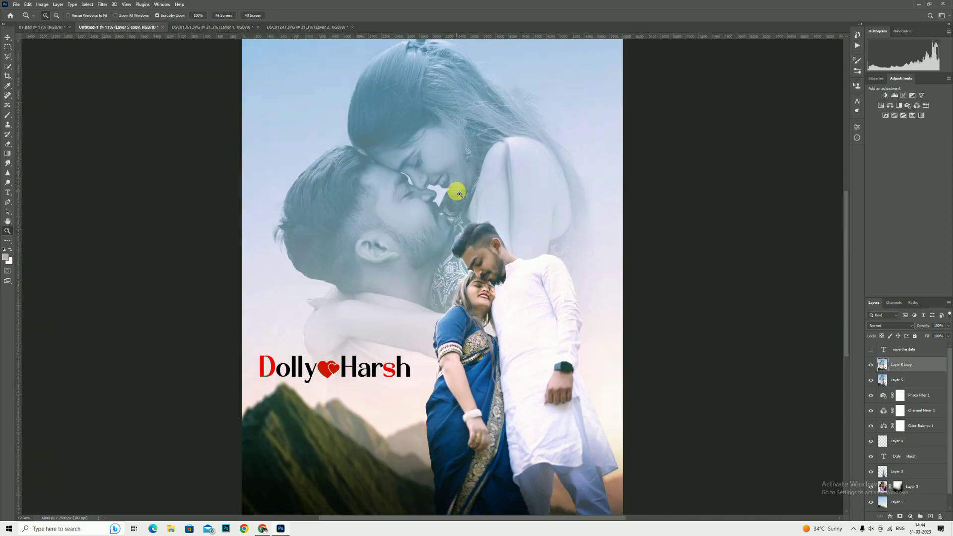